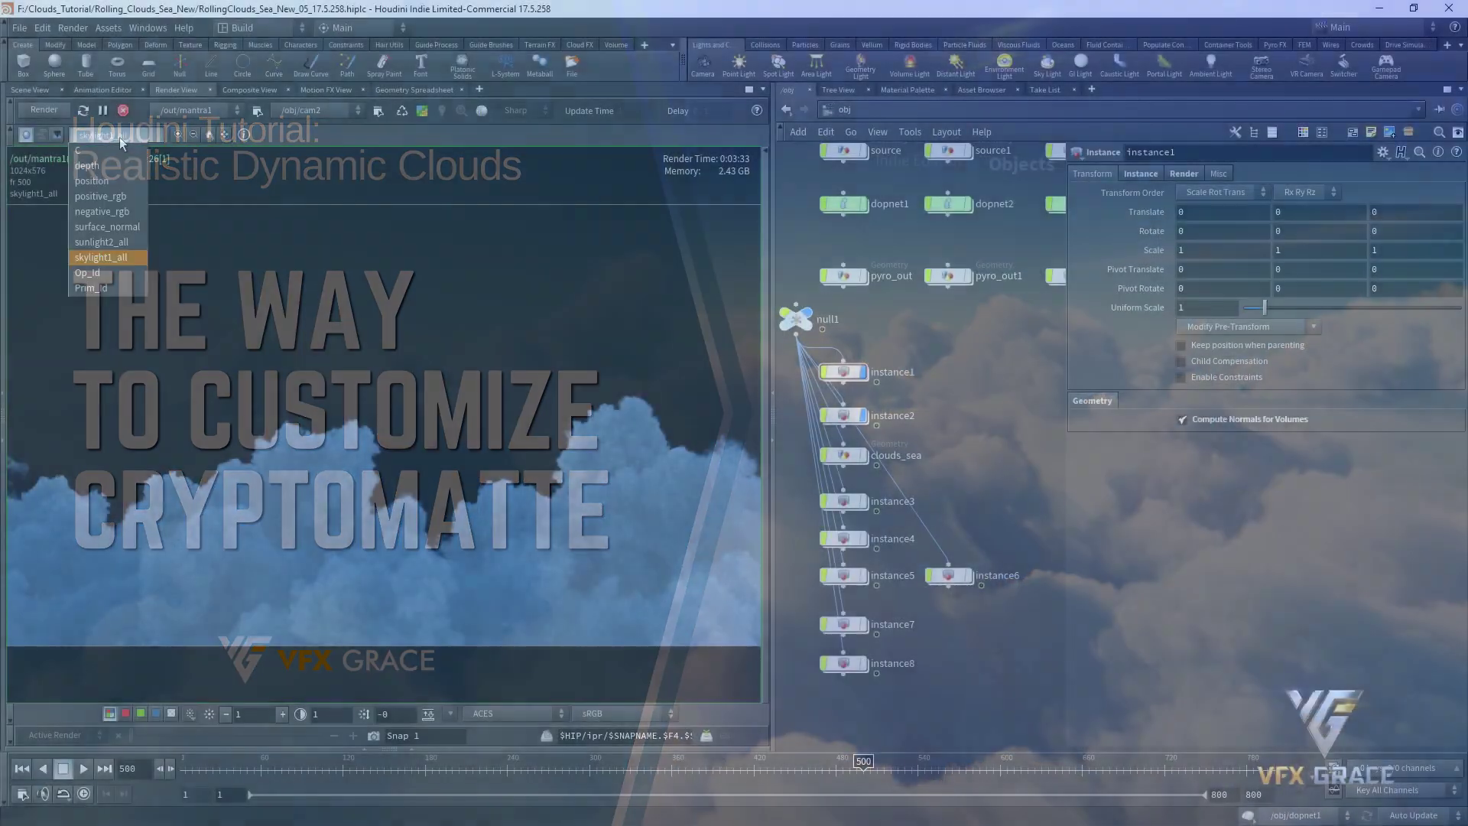
Step: Show the cloud render's beauty C plane instead of the skylight AOV
left_click(115, 150)
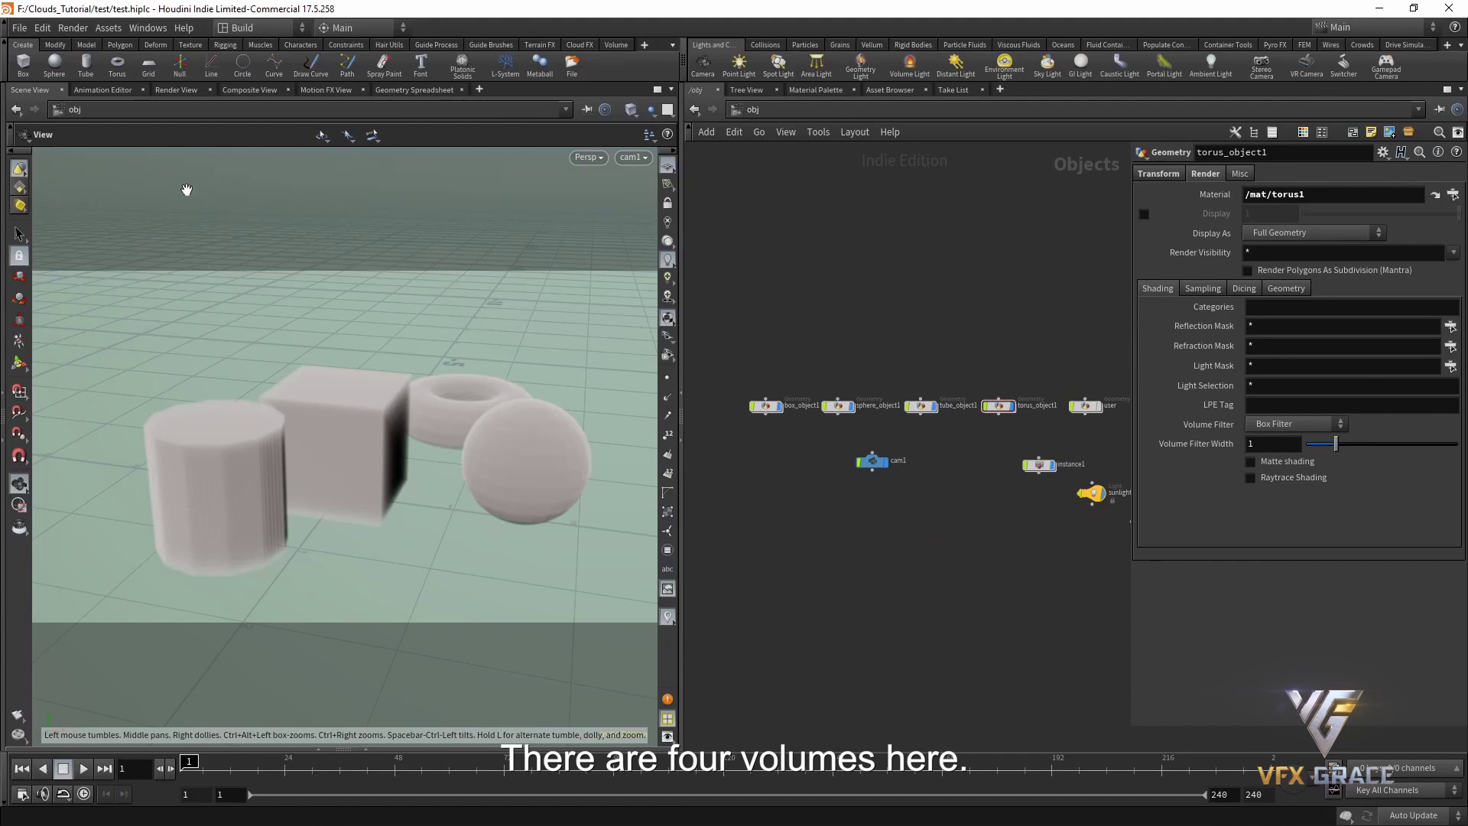
Step: View the box, sphere, tube and torus volumes rendered through cam1 in the Render View
left_click(177, 90)
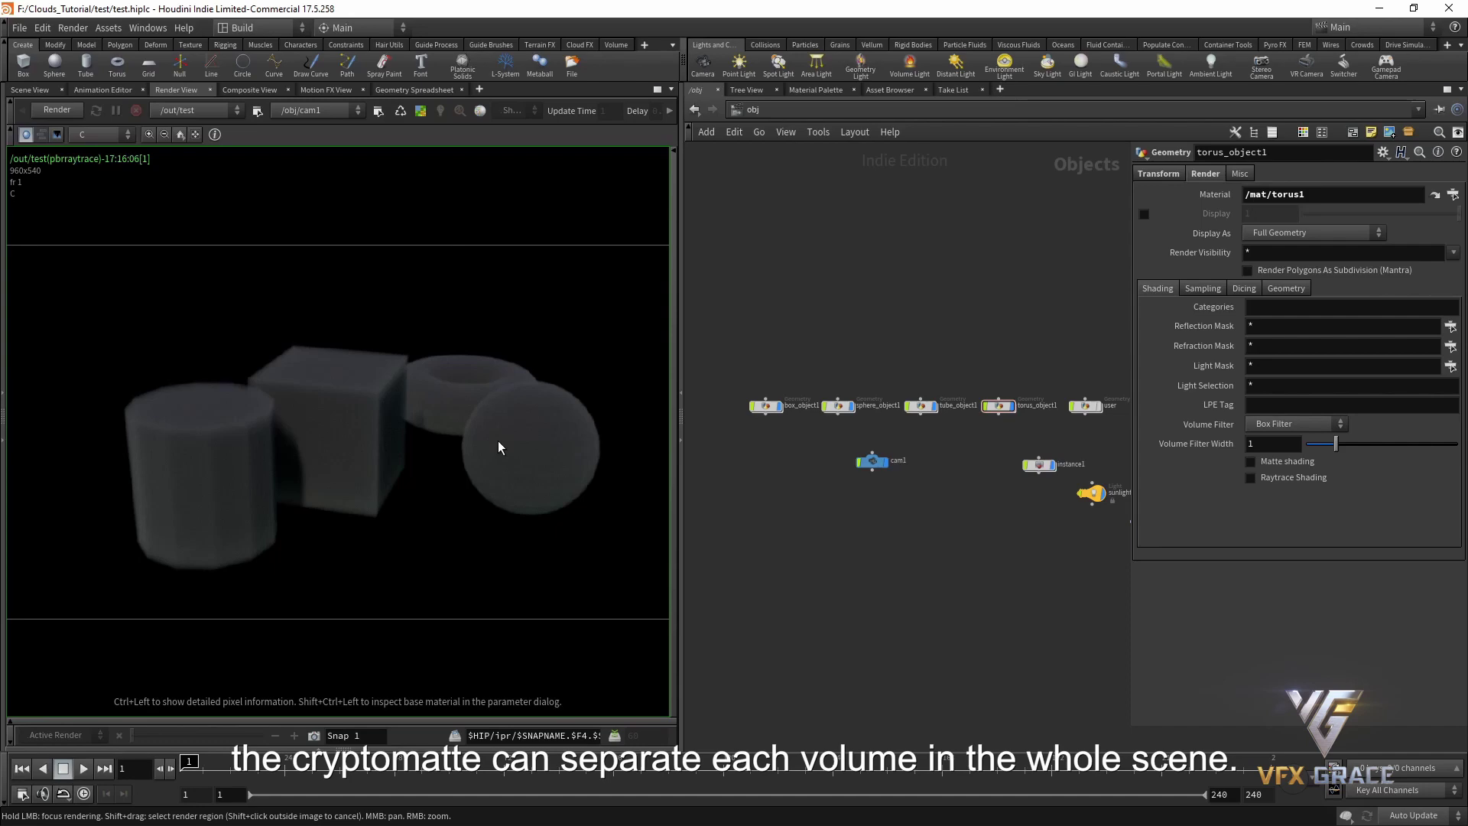
Step: Add the Mantra User properties folder to box_object1 through Edit Parameter Interface
left_click(34, 91)
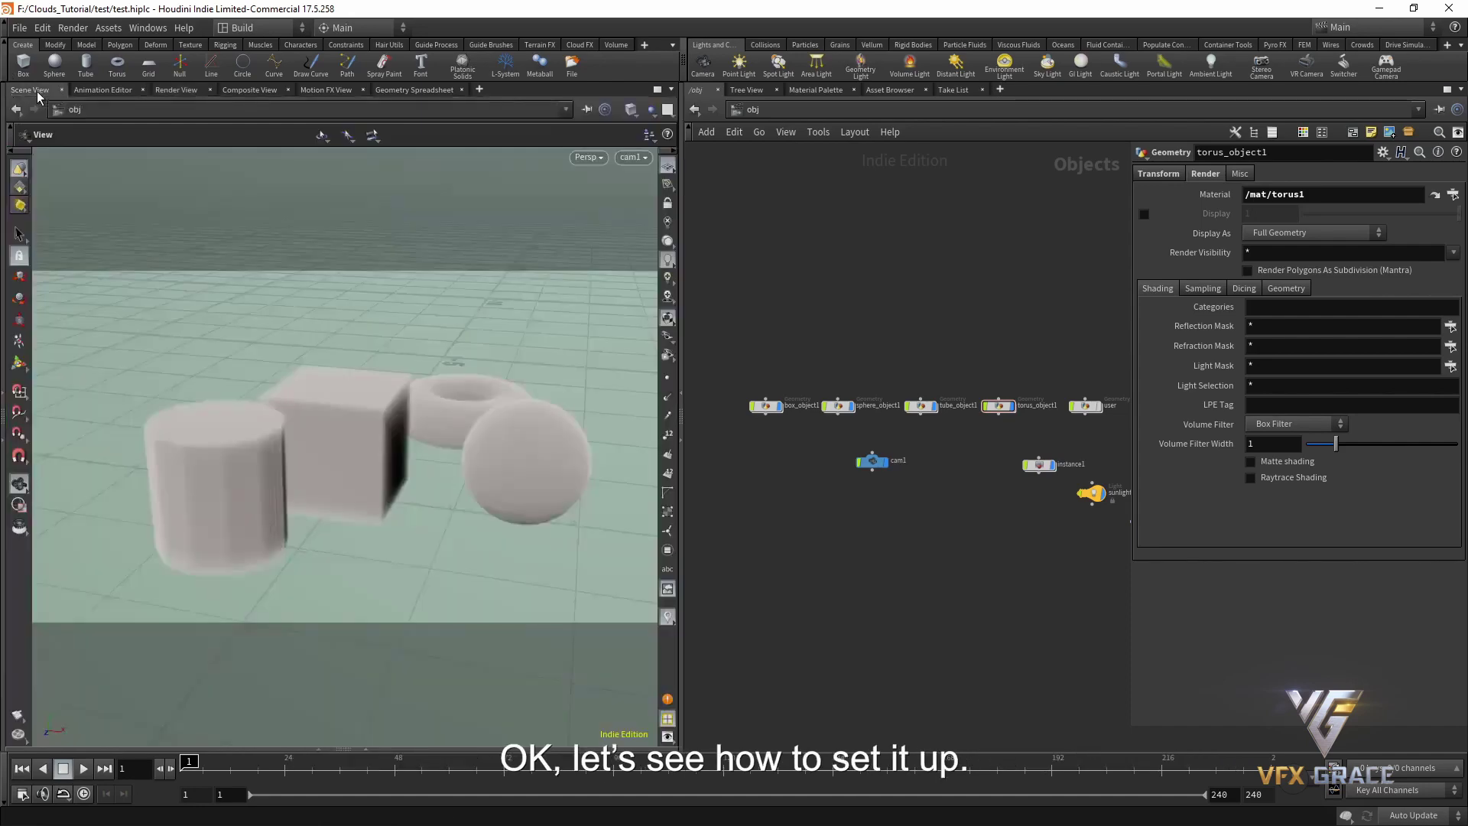
scroll(757, 445, "up", 3)
left_click(772, 376)
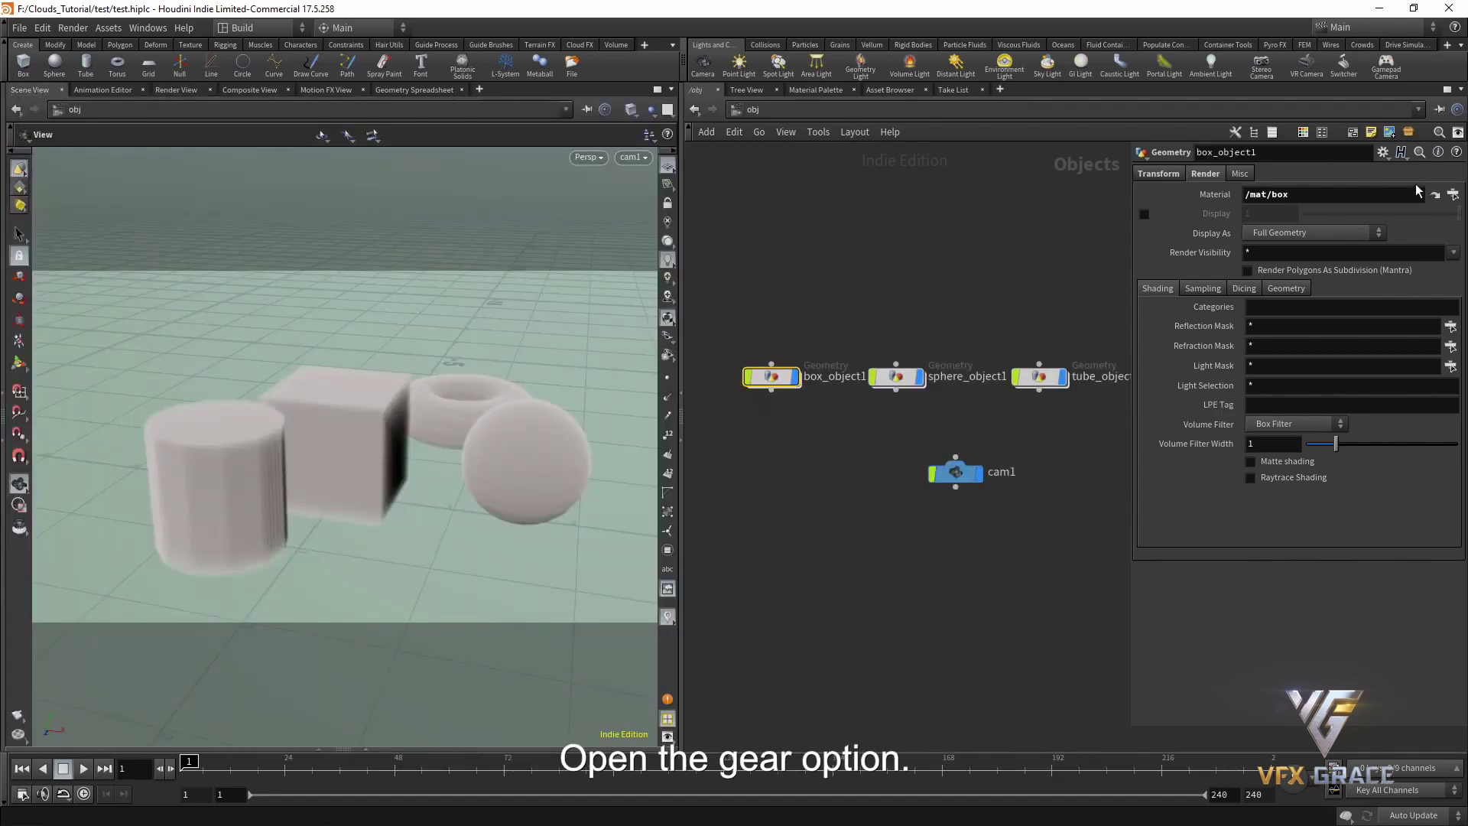
left_click(1383, 152)
left_click(1360, 183)
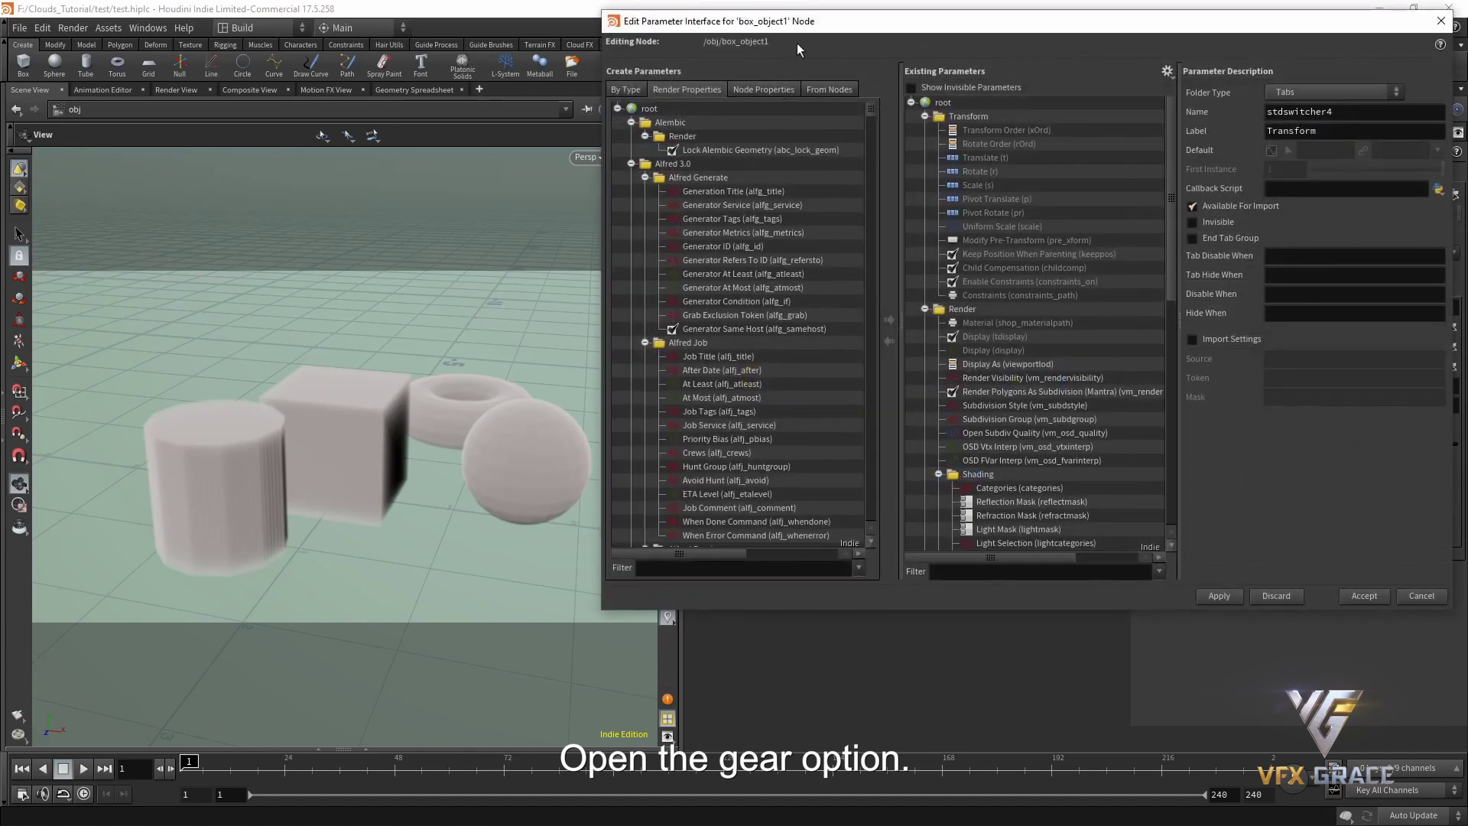
left_click_drag(833, 32, 501, 65)
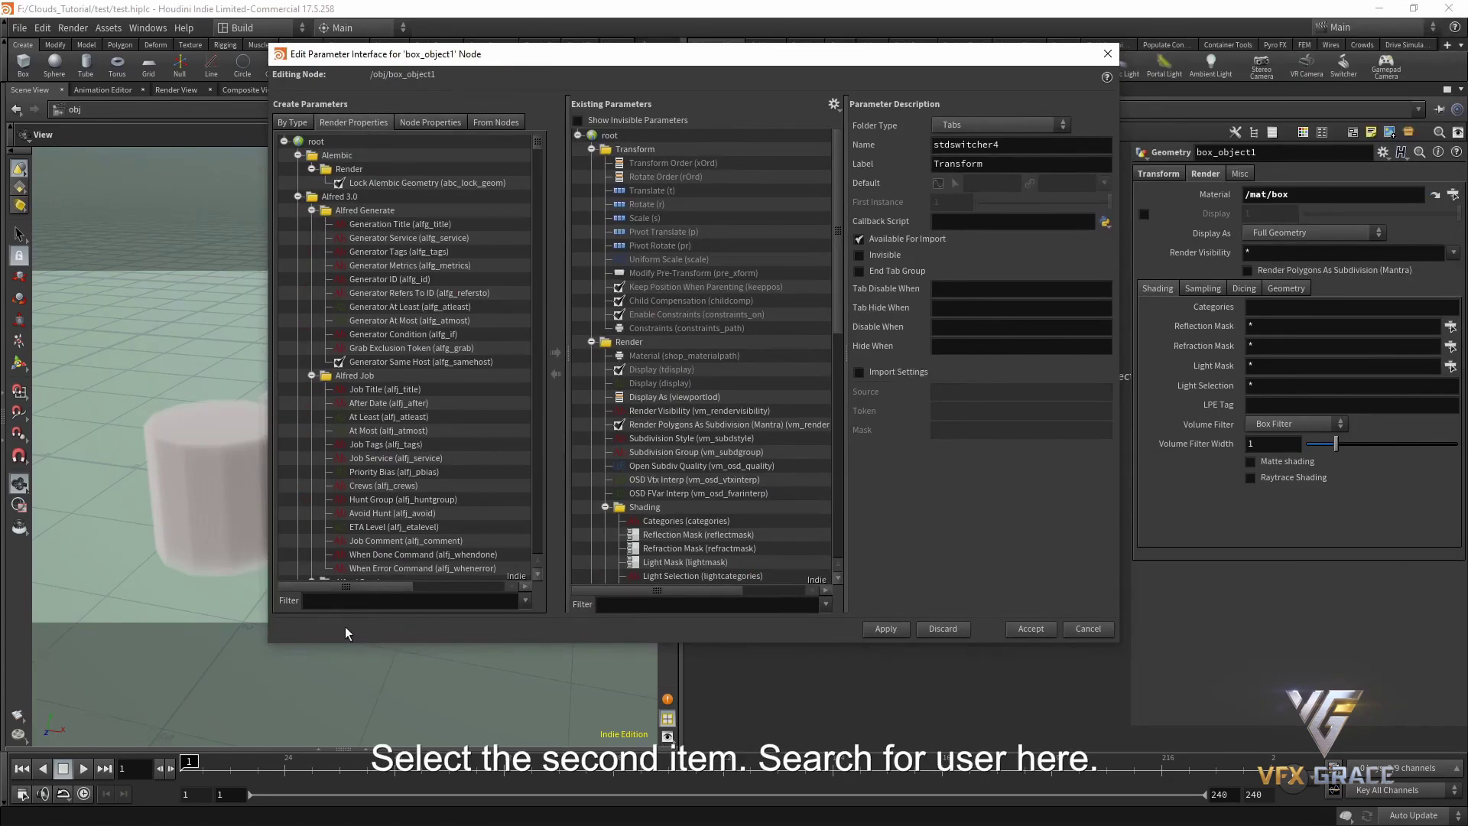
left_click(363, 601)
type("user")
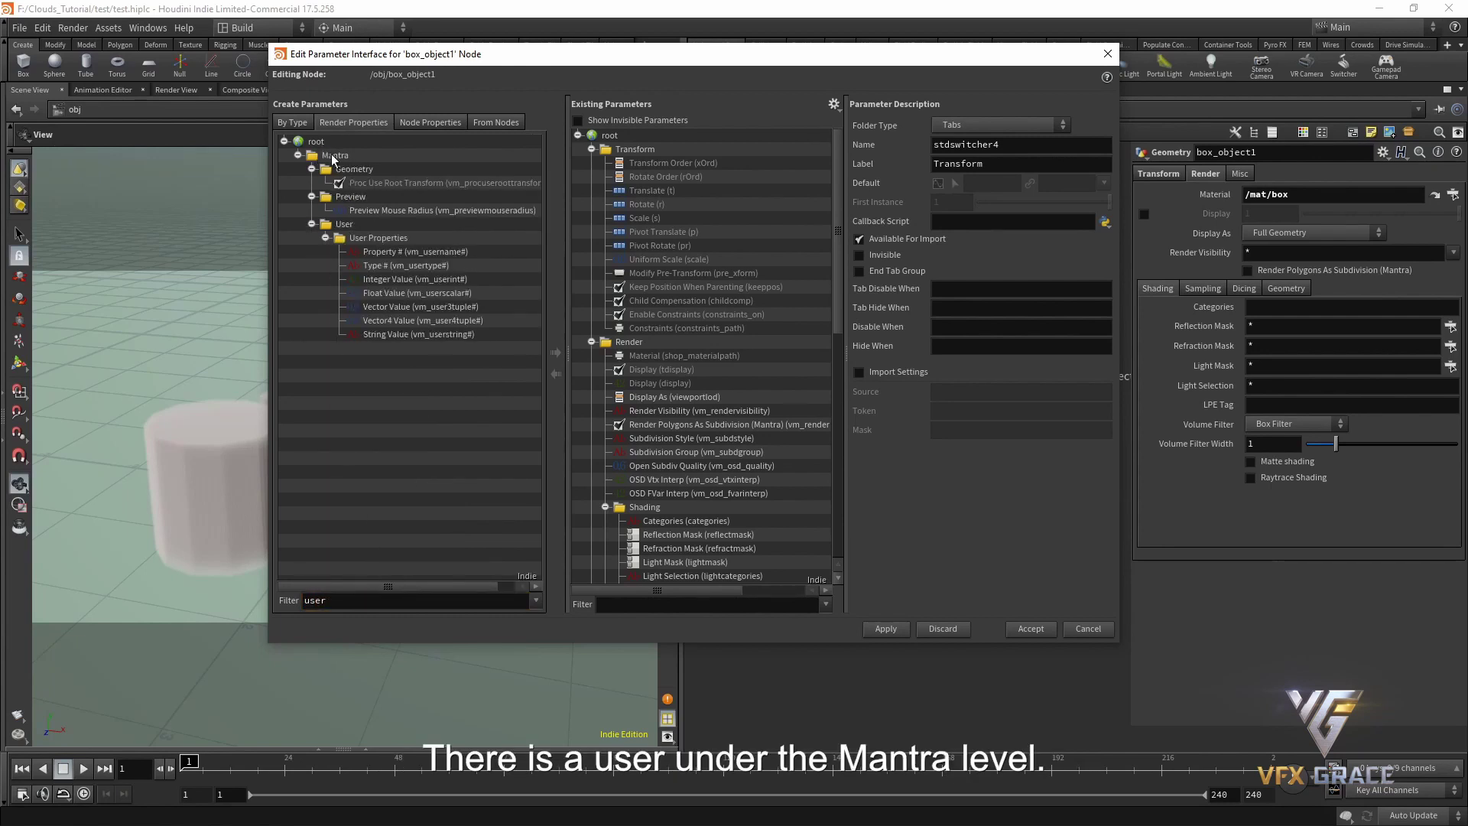
left_click(348, 224)
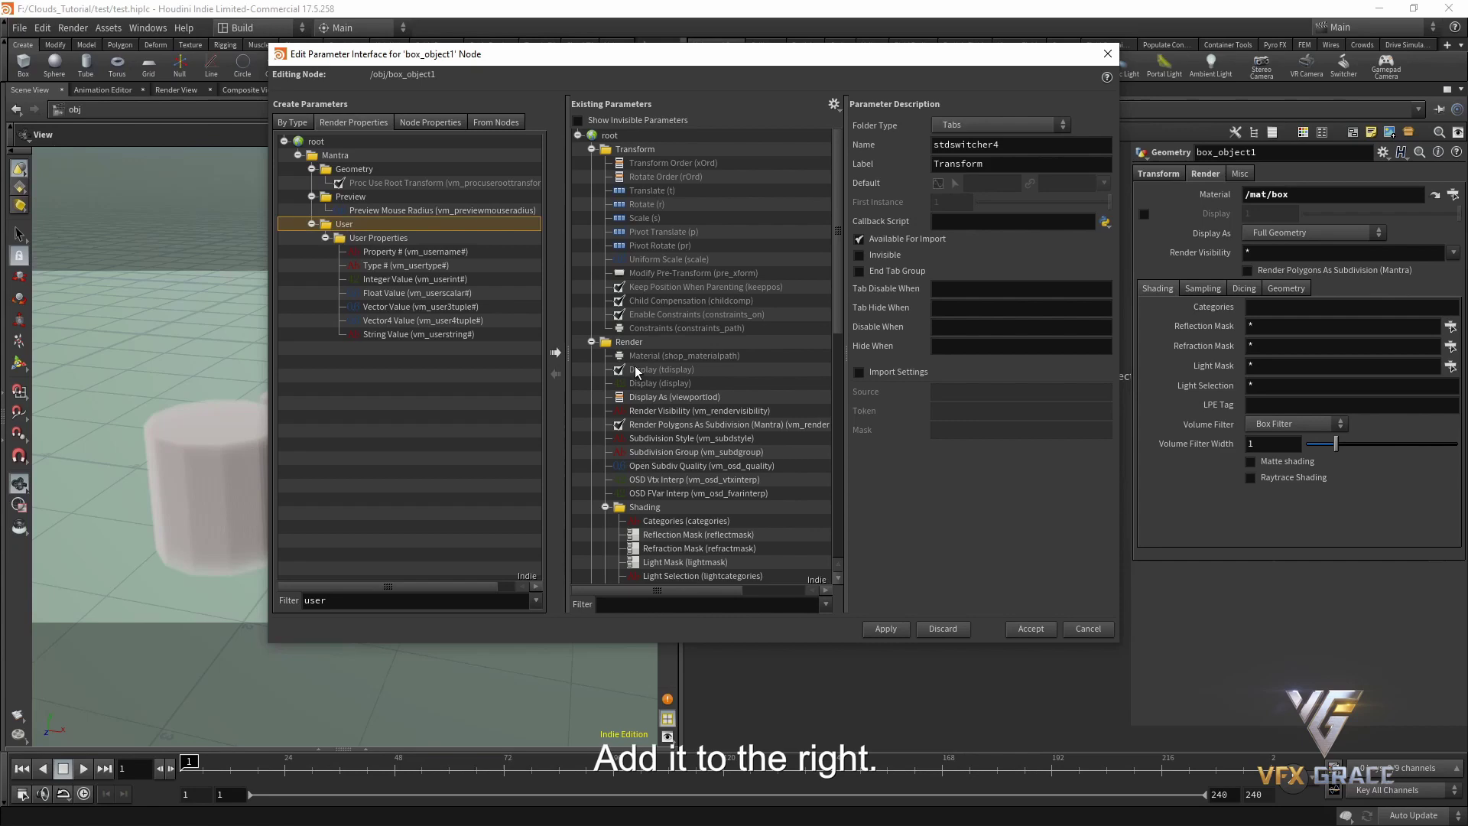
left_click(556, 352)
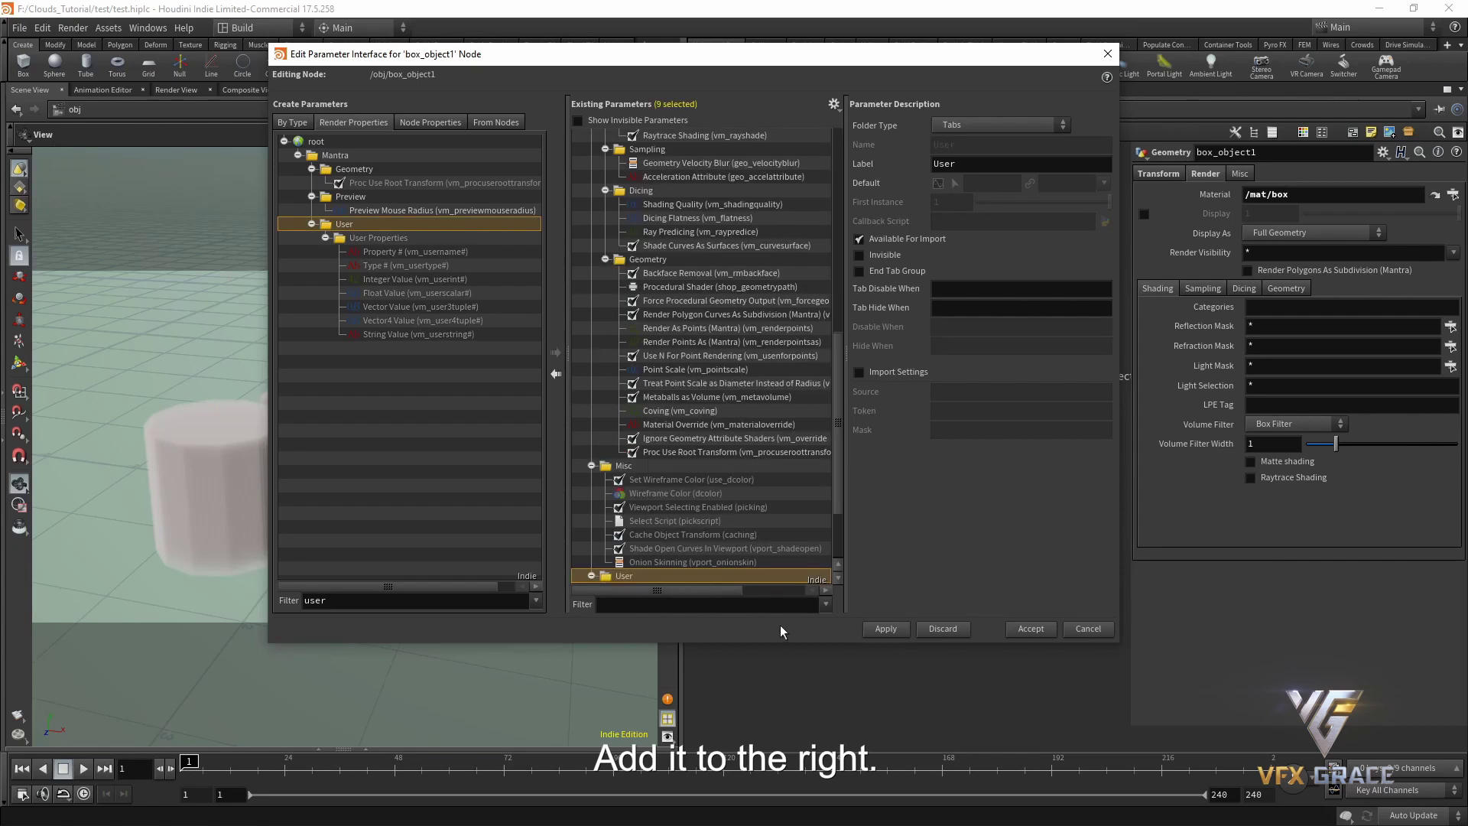
left_click(881, 631)
left_click(1023, 630)
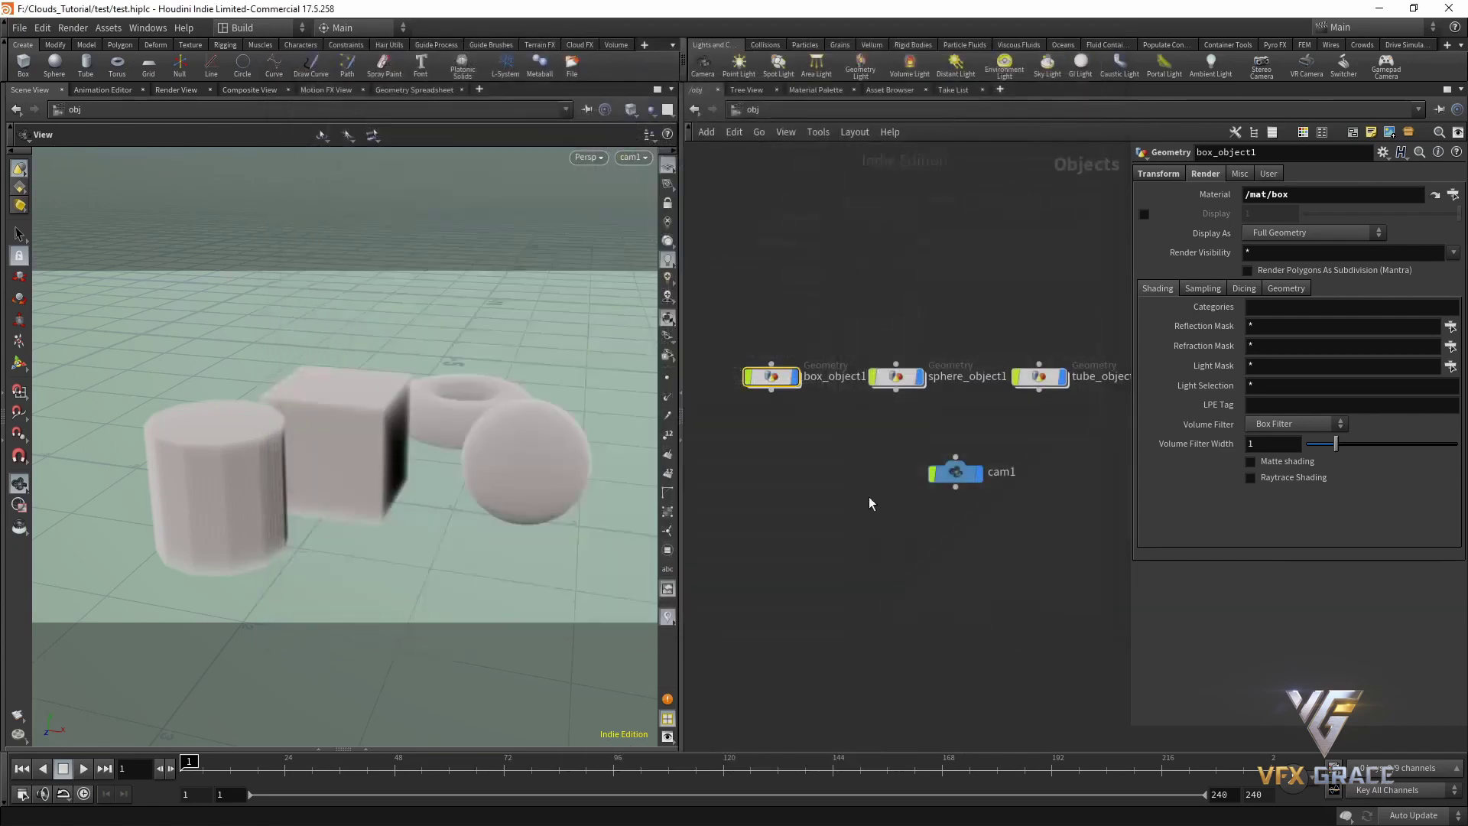
Step: Try adding the User folder to sphere, tube and torus objects together
left_click_drag(821, 470, 1103, 396)
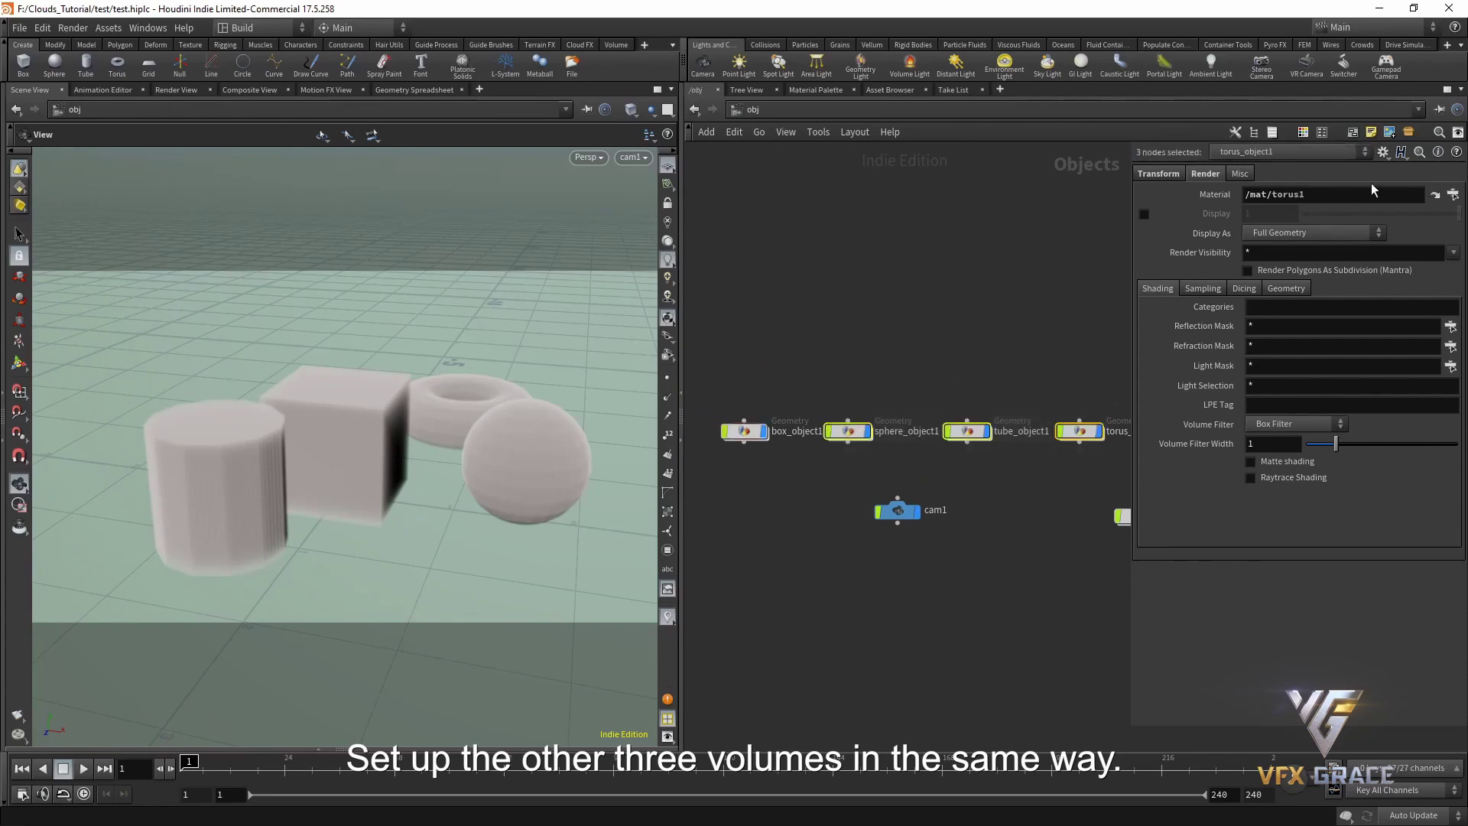
left_click(1383, 151)
left_click(1299, 186)
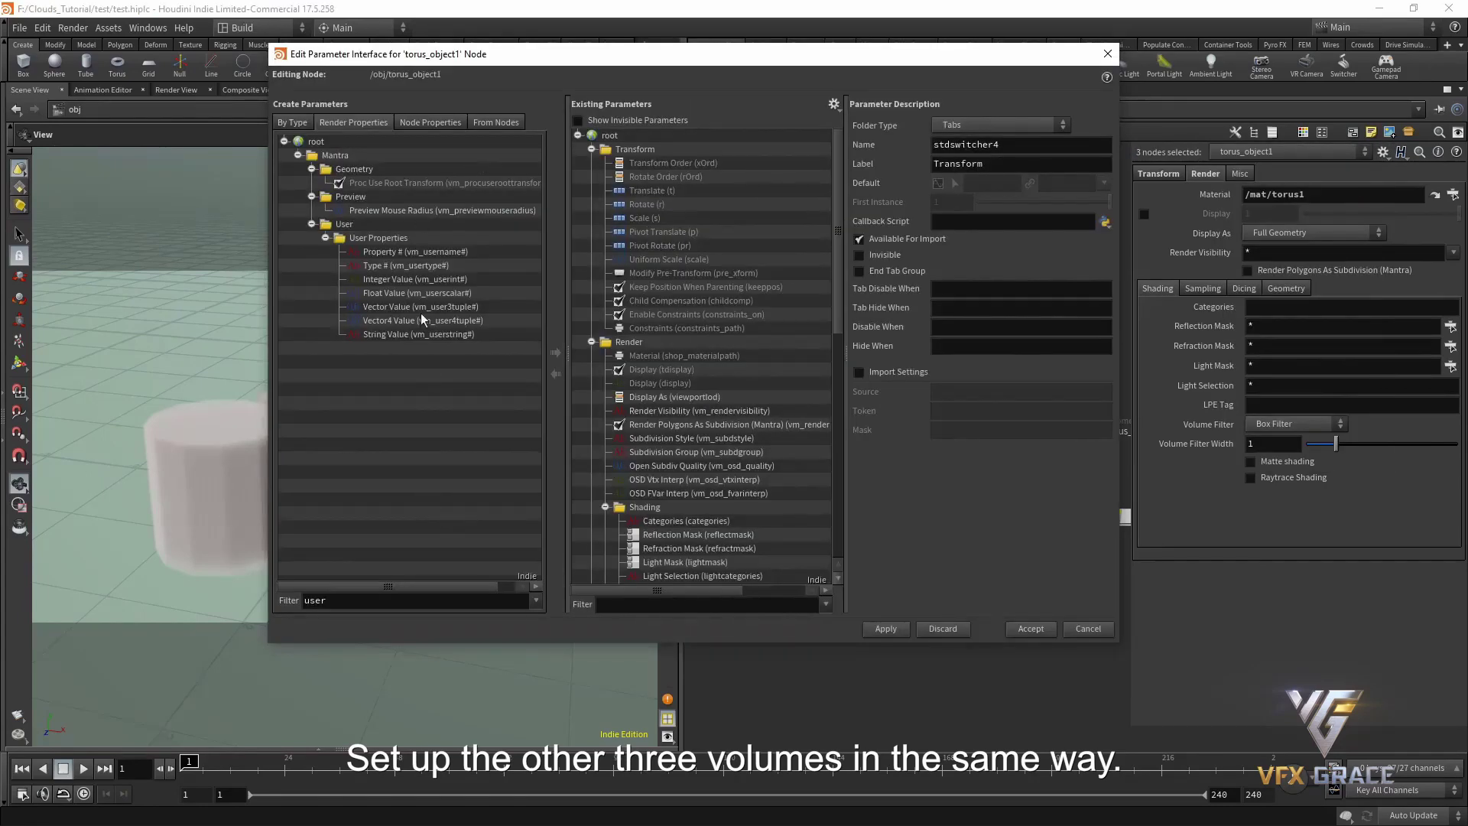
left_click(341, 226)
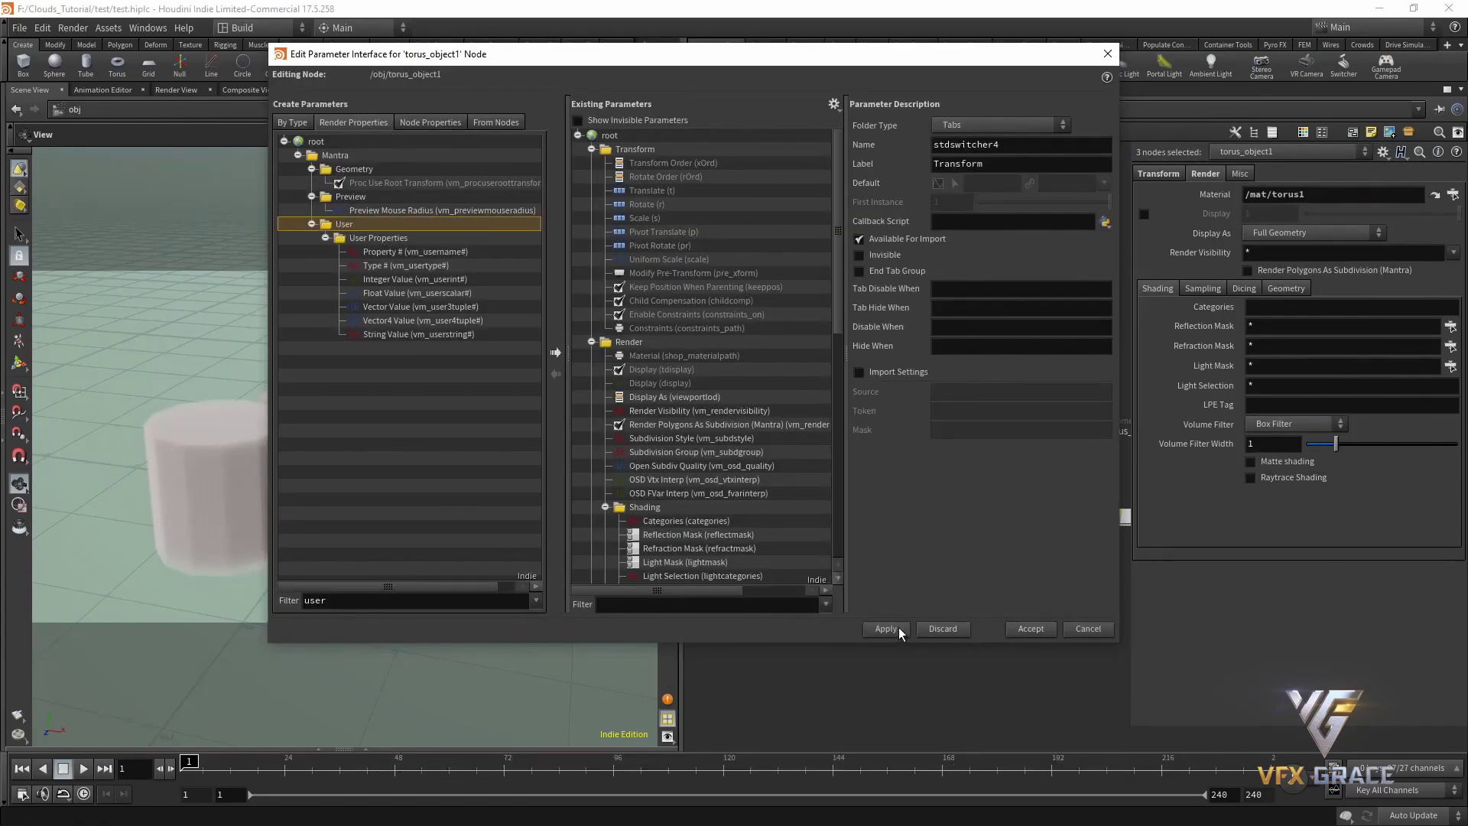
left_click(1030, 629)
Step: Add the Mantra User properties folder to sphere_object1
left_click(848, 432)
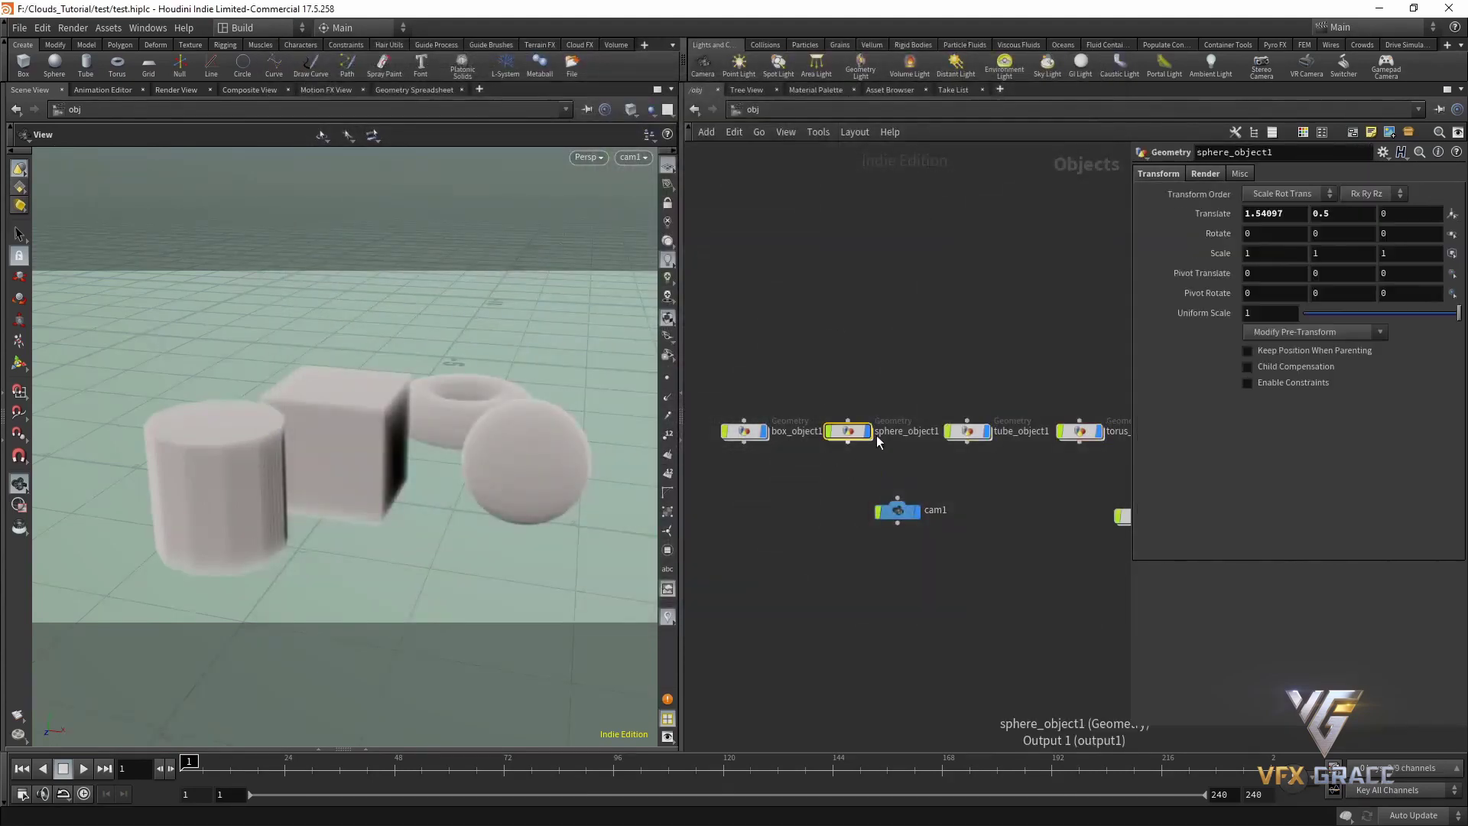
left_click(1382, 152)
left_click(1292, 163)
left_click(341, 224)
left_click(556, 352)
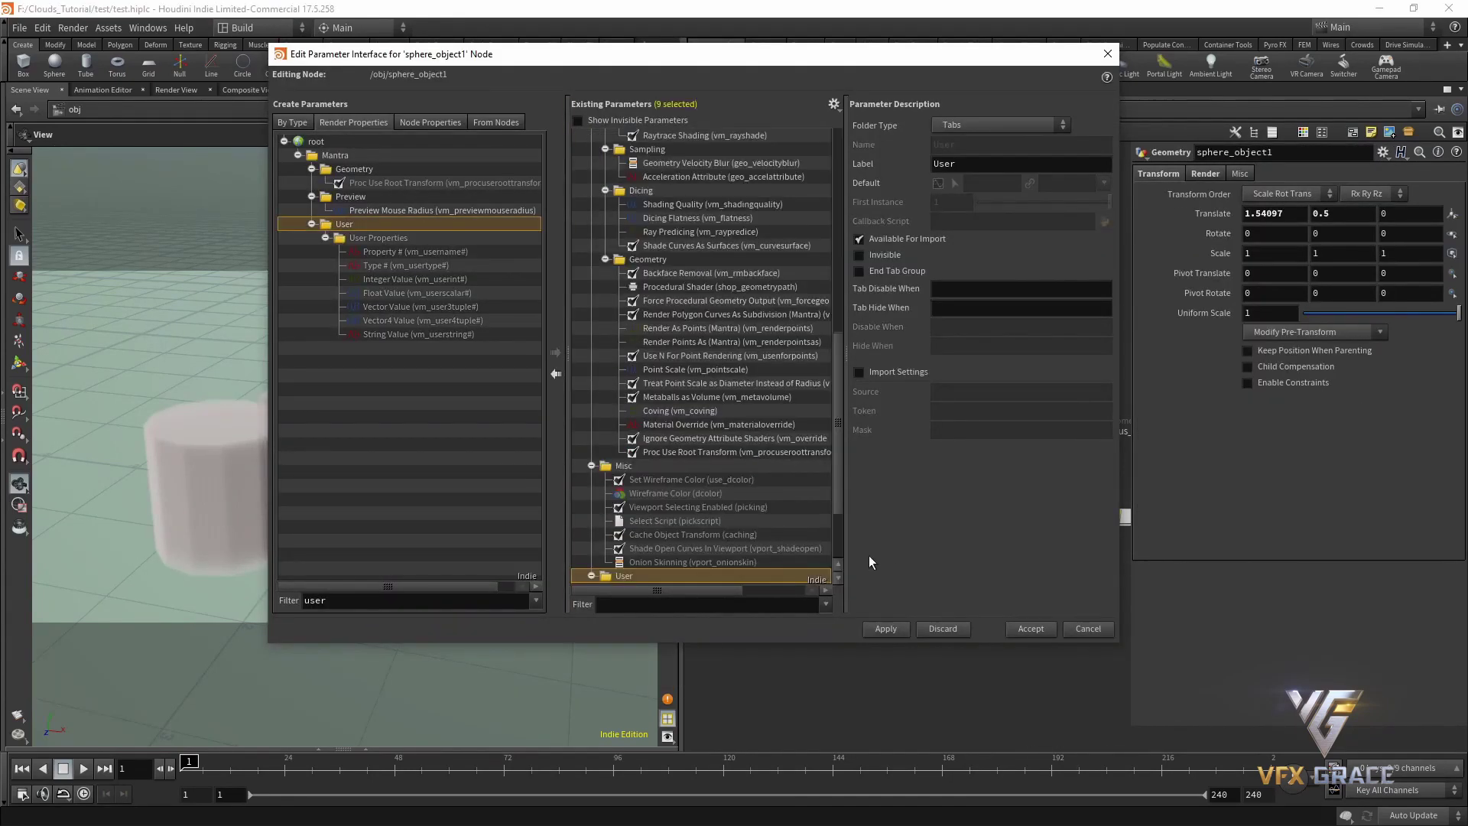
left_click(886, 629)
left_click(1030, 628)
Step: Add the Mantra User properties folder to tube_object1
left_click(967, 430)
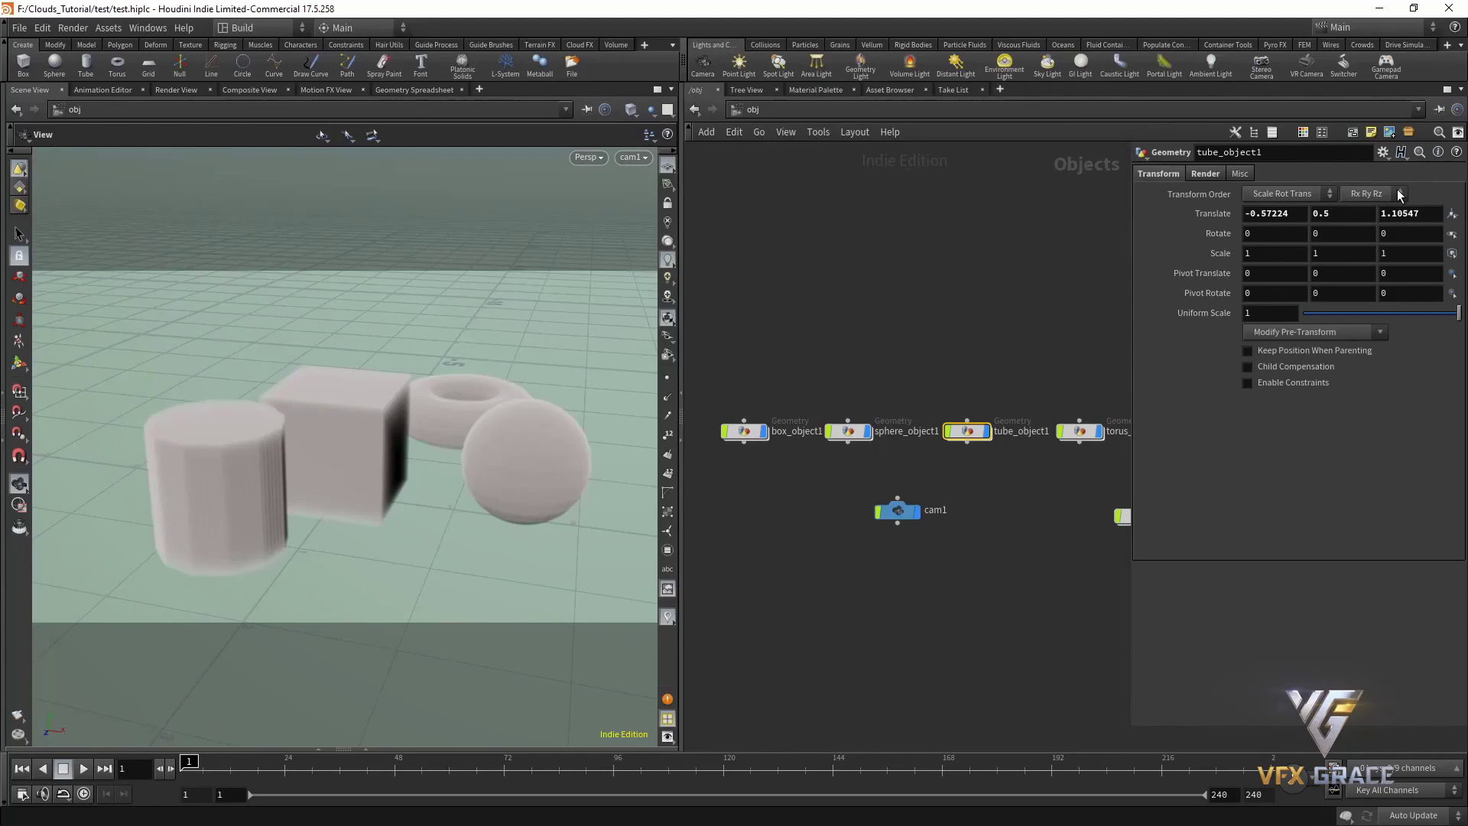
left_click(1382, 152)
left_click(1292, 162)
left_click(341, 224)
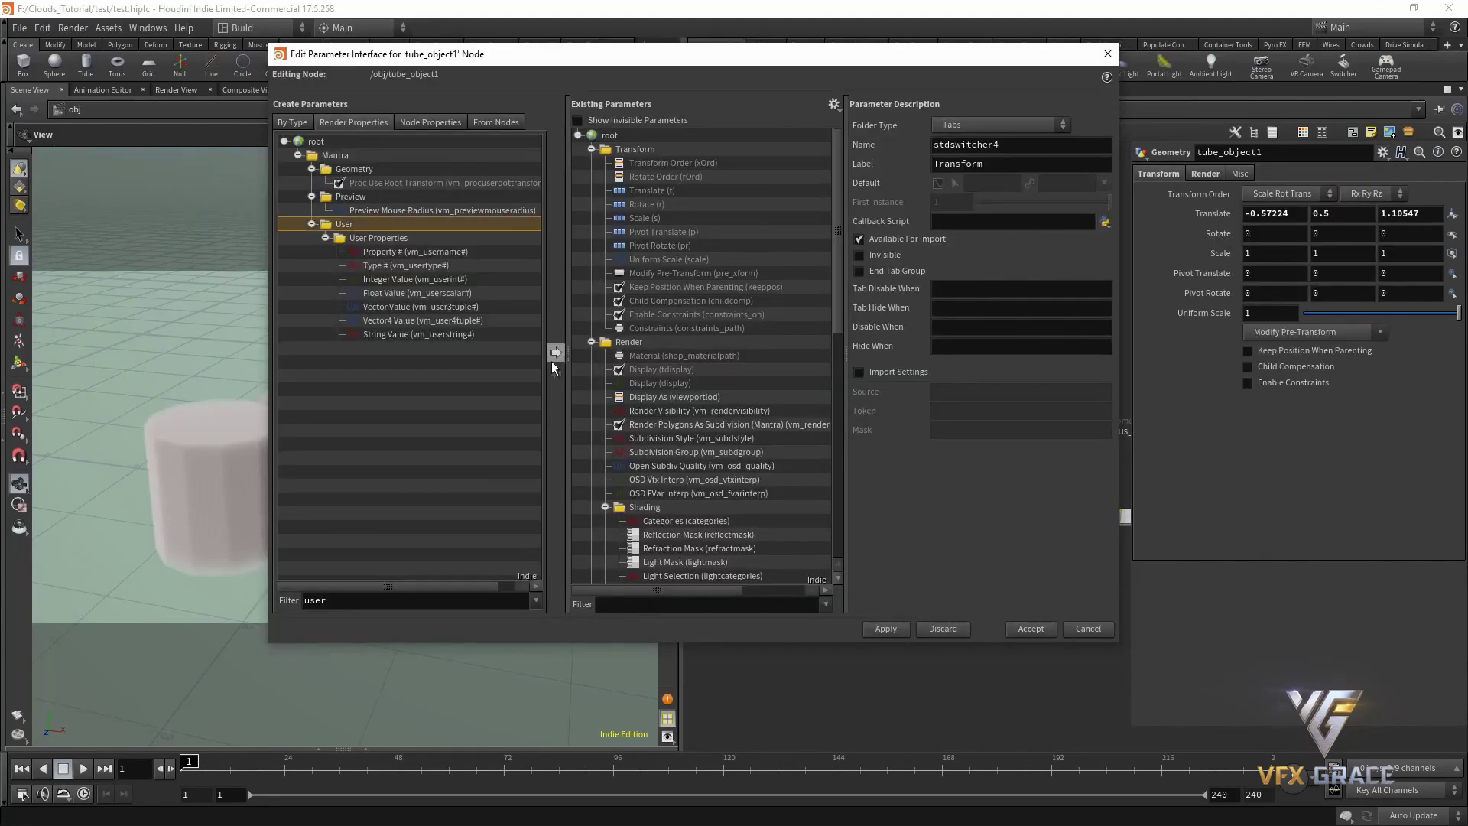
left_click(555, 353)
left_click(885, 629)
left_click(1030, 628)
Step: Add the User folder to torus_object1 and check box_object1's new User tab
left_click(1079, 431)
left_click(1382, 152)
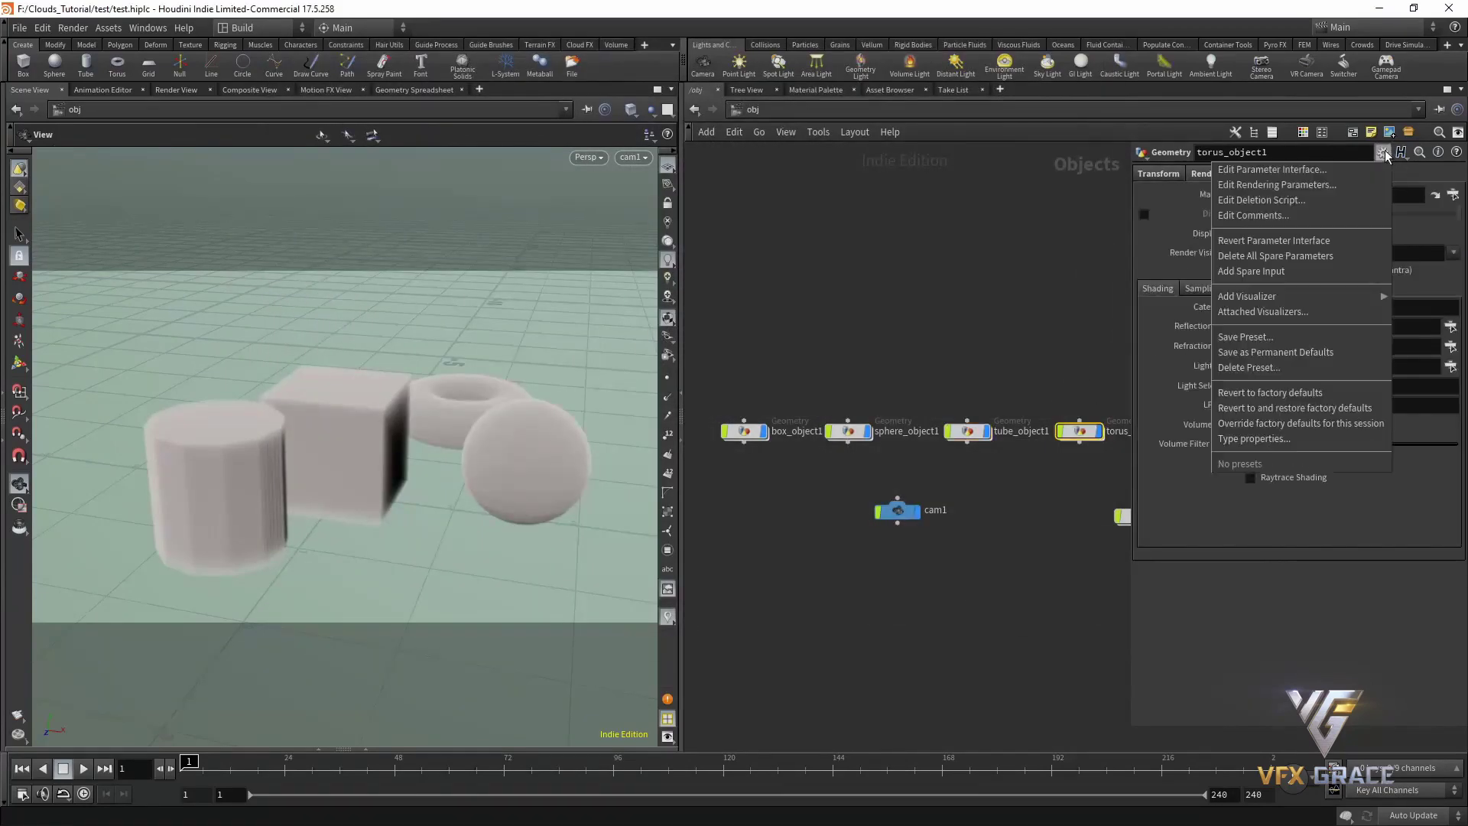
left_click(1271, 169)
left_click(341, 224)
left_click(555, 352)
left_click(886, 628)
left_click(1030, 628)
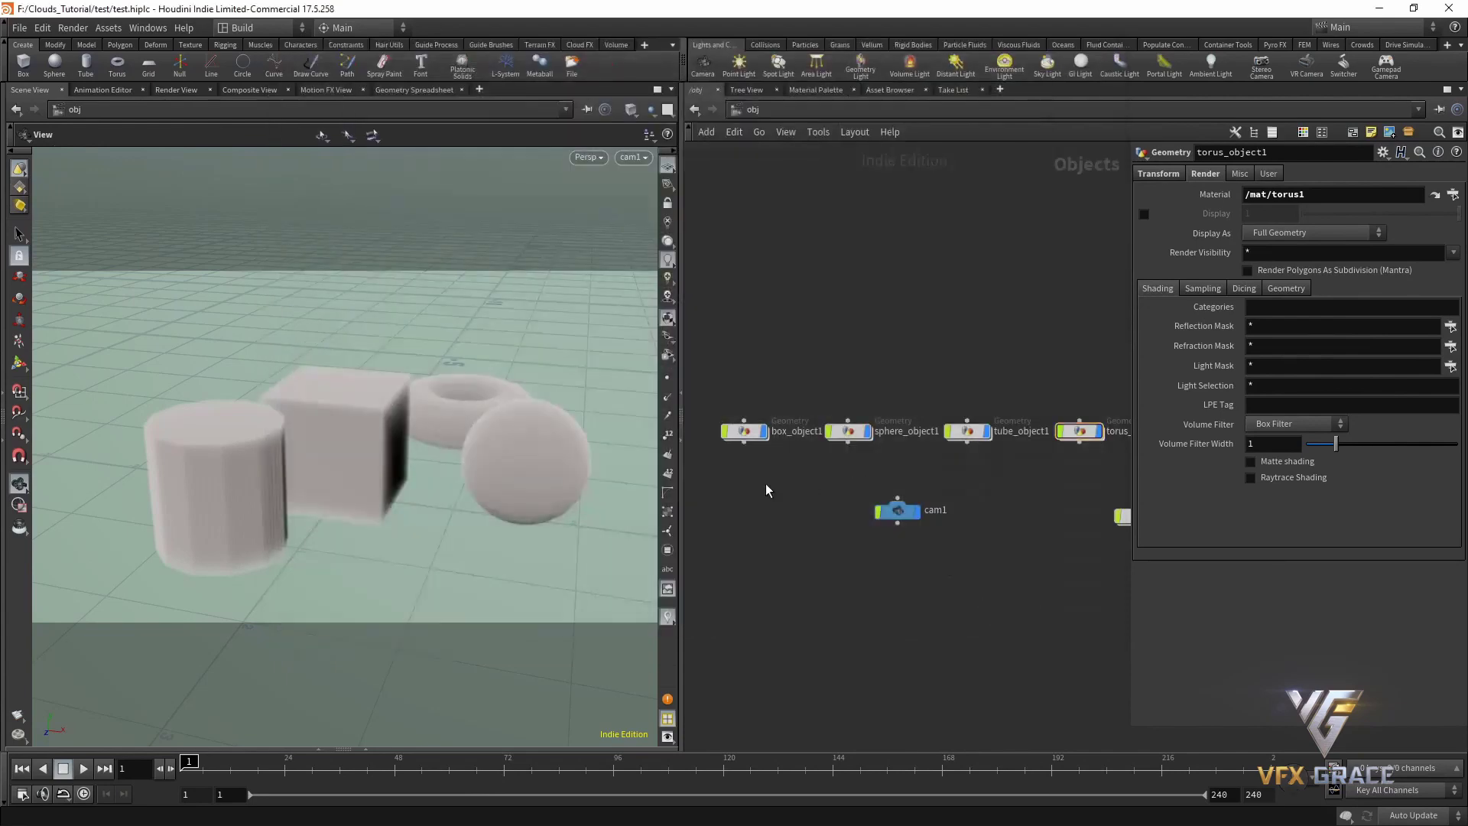
left_click(746, 431)
left_click(1263, 174)
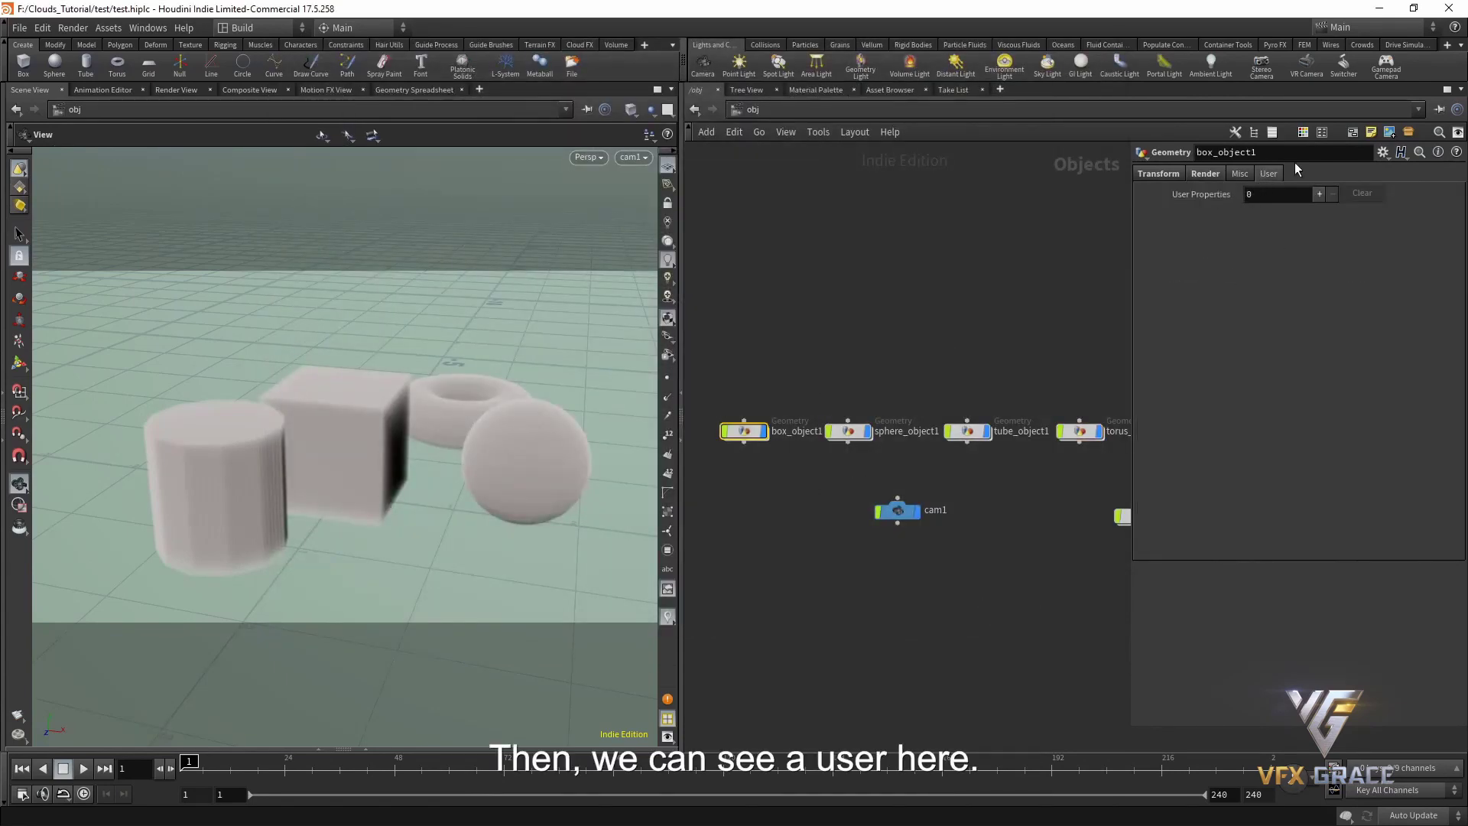
Step: Add one String-type user property to all four geometry objects
left_click_drag(728, 367, 1080, 465)
left_click(1267, 174)
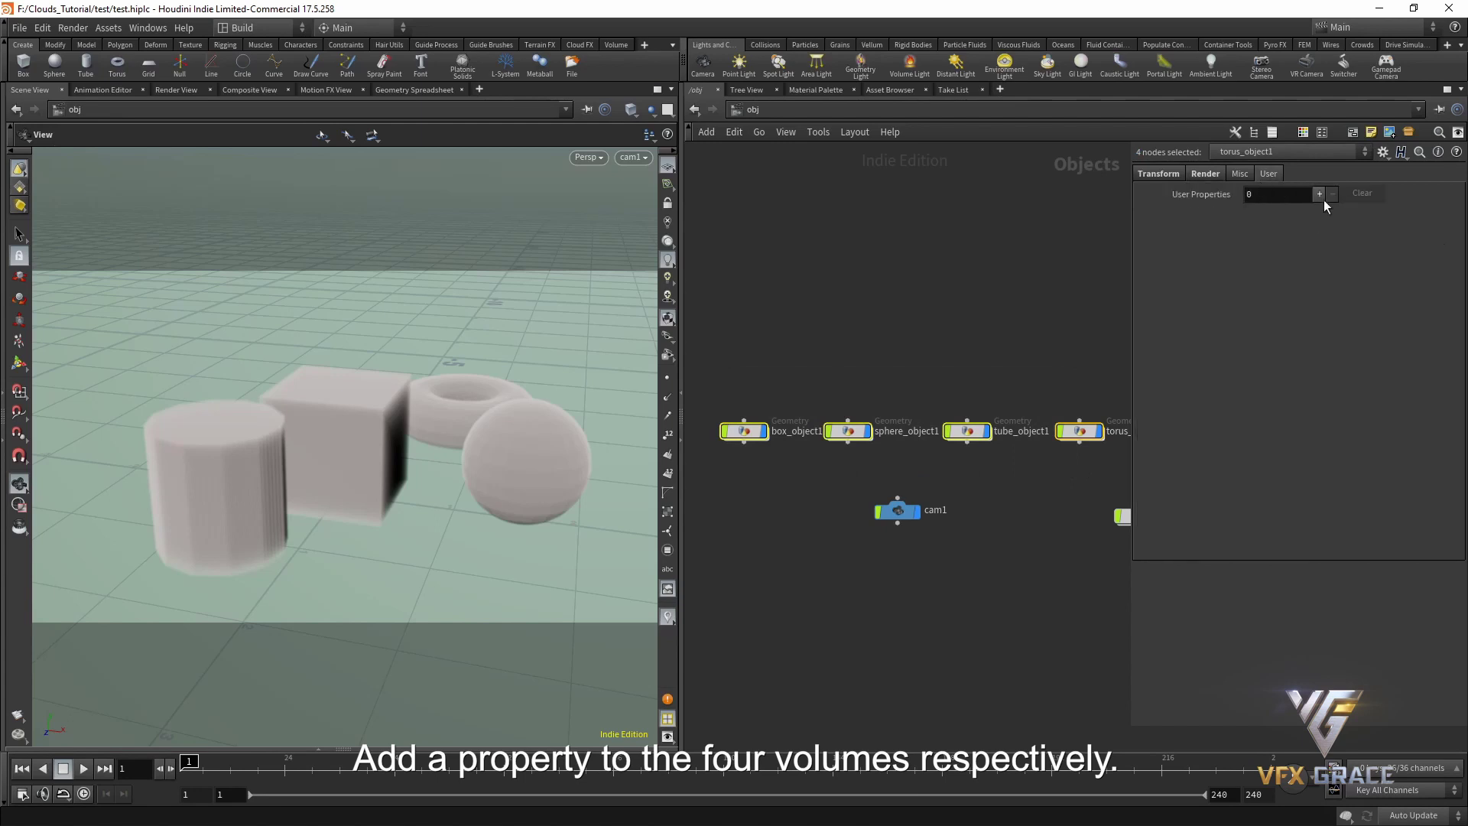
left_click(1319, 194)
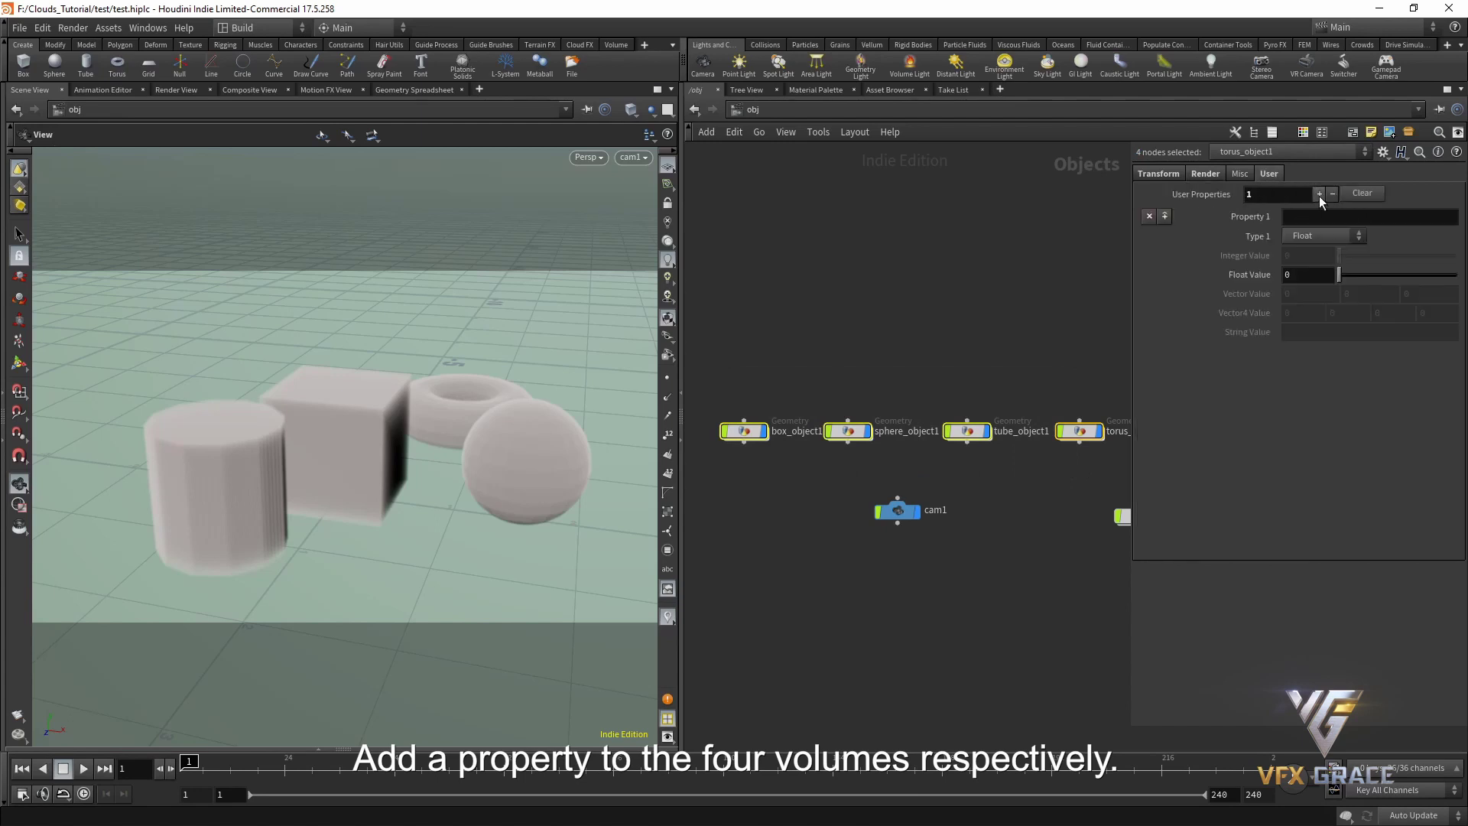
left_click(1321, 239)
left_click(1314, 298)
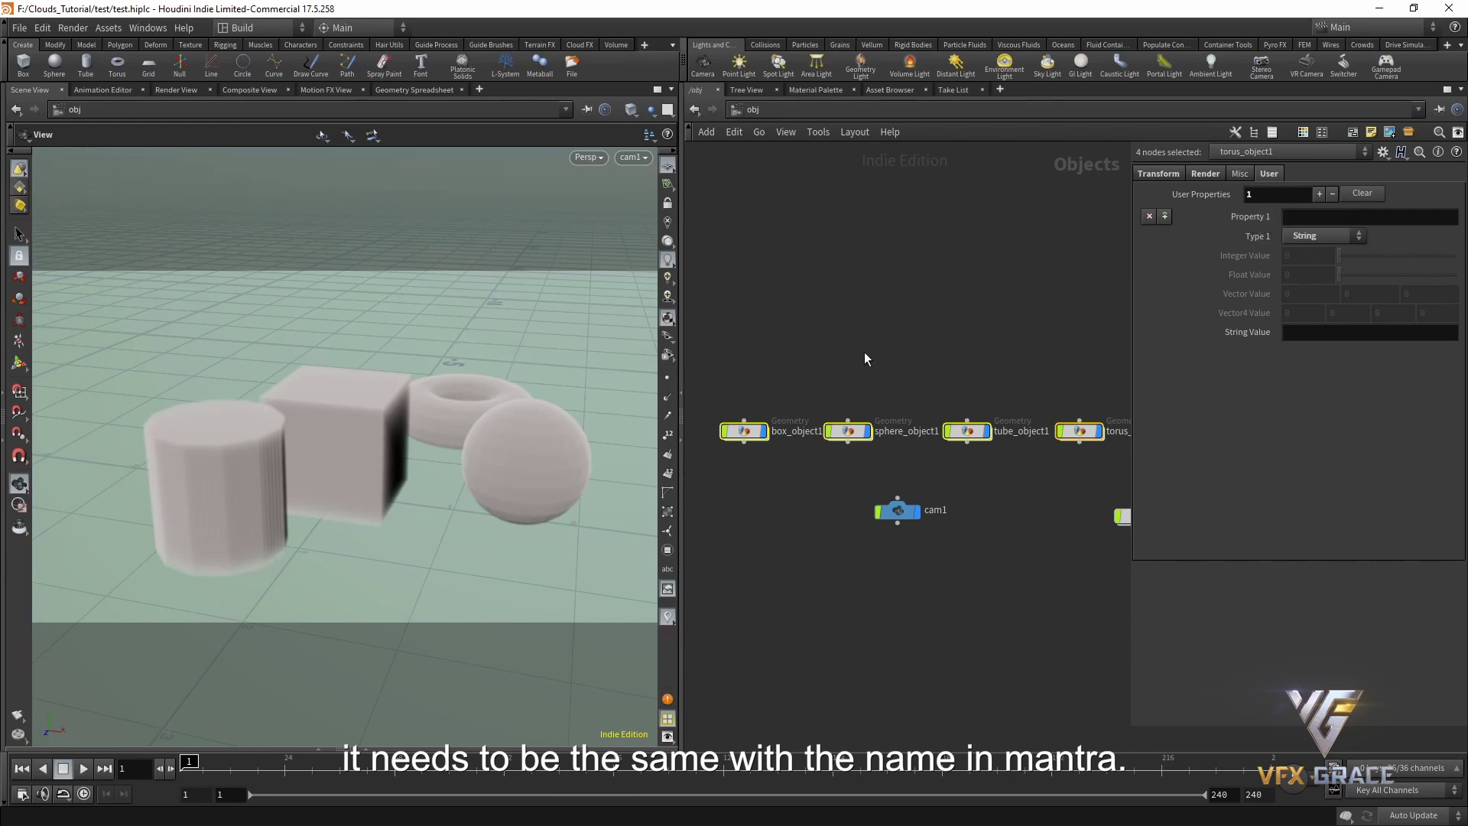
Step: Name box_object1's user property 'box' with string value 'box'
left_click_drag(731, 327, 747, 504)
left_click(1322, 216)
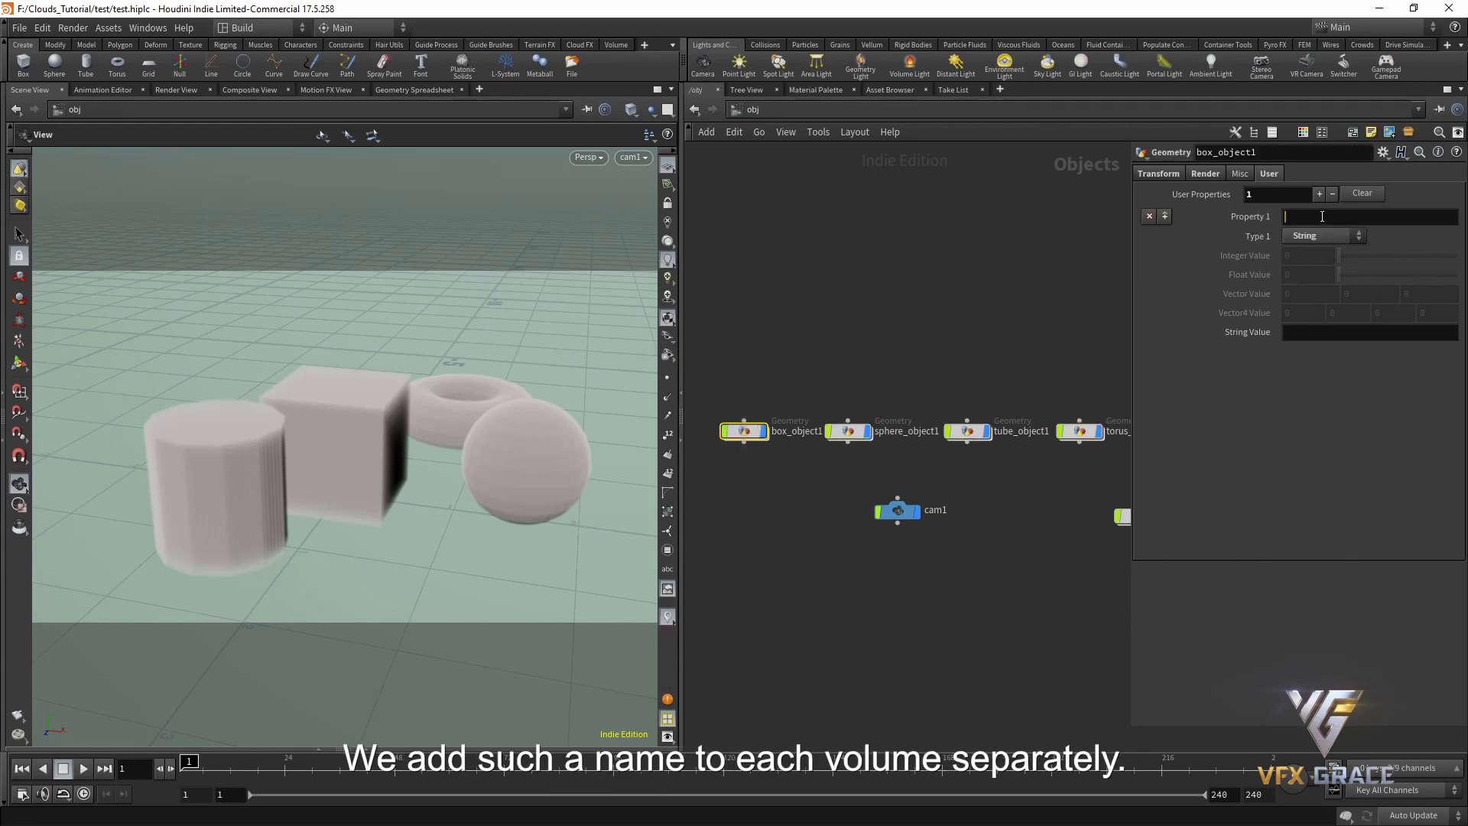
type("box")
key("Return")
left_click(1334, 332)
type("box")
key("Return")
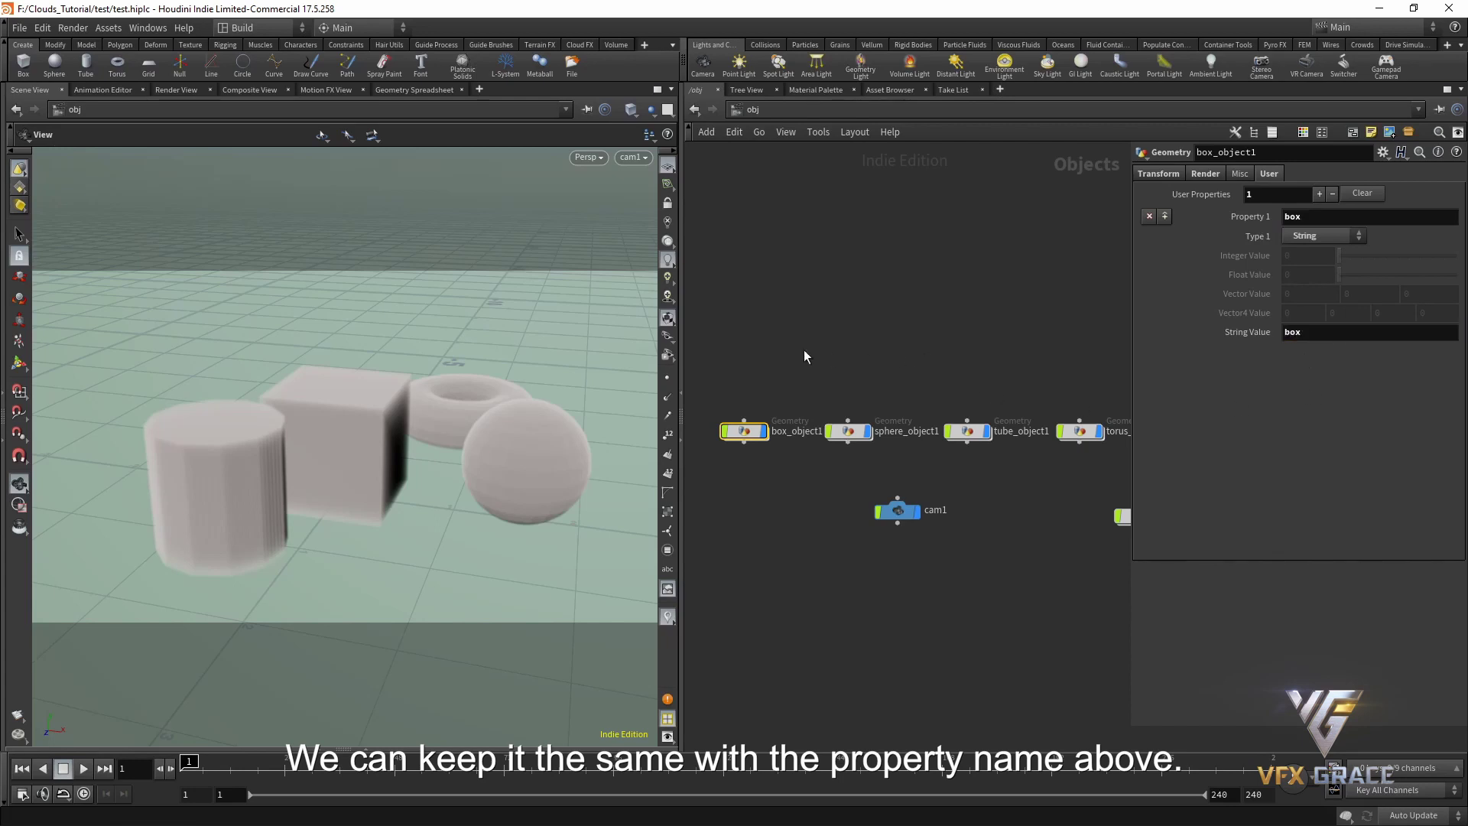
Step: Name sphere_object1's user property 'species' with string value 'sphere'
left_click(847, 431)
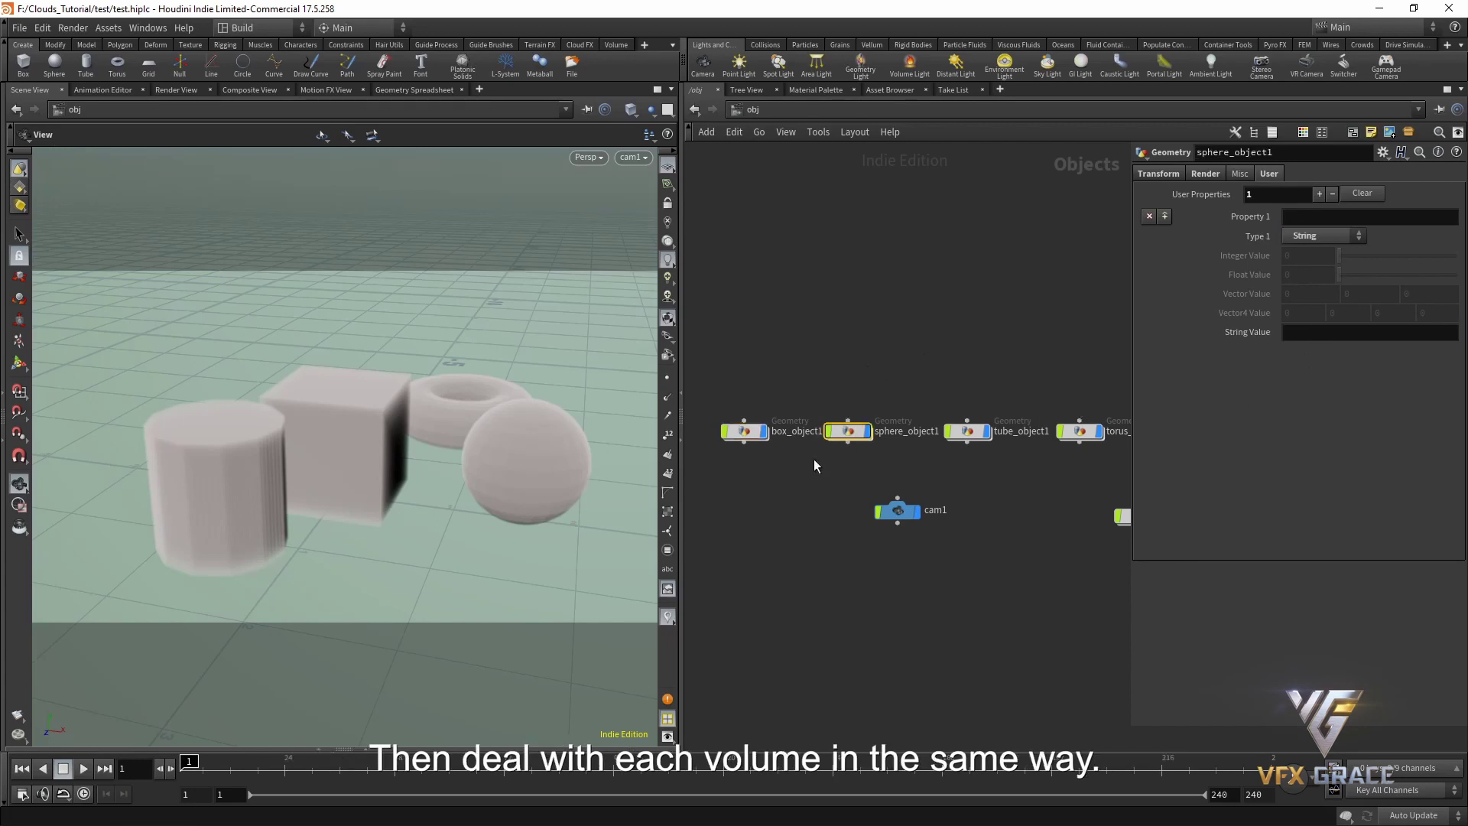
left_click(1310, 216)
type("species")
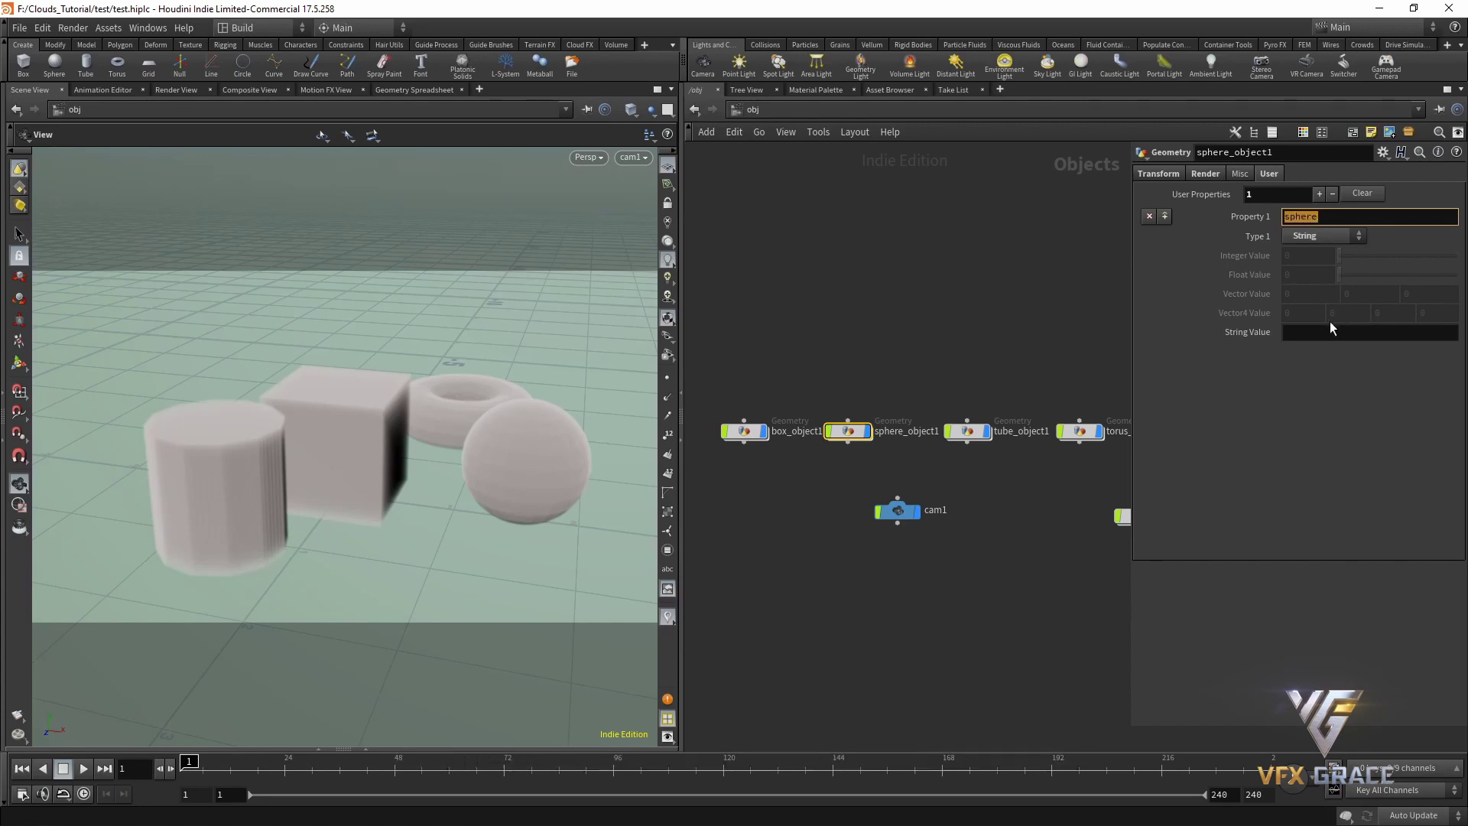
left_click(1368, 331)
type("sphere")
Step: Set tube_object1's property name and value to 'tube', and name torus_object1's property 'torus'
left_click(967, 430)
left_click(1310, 216)
type("tube")
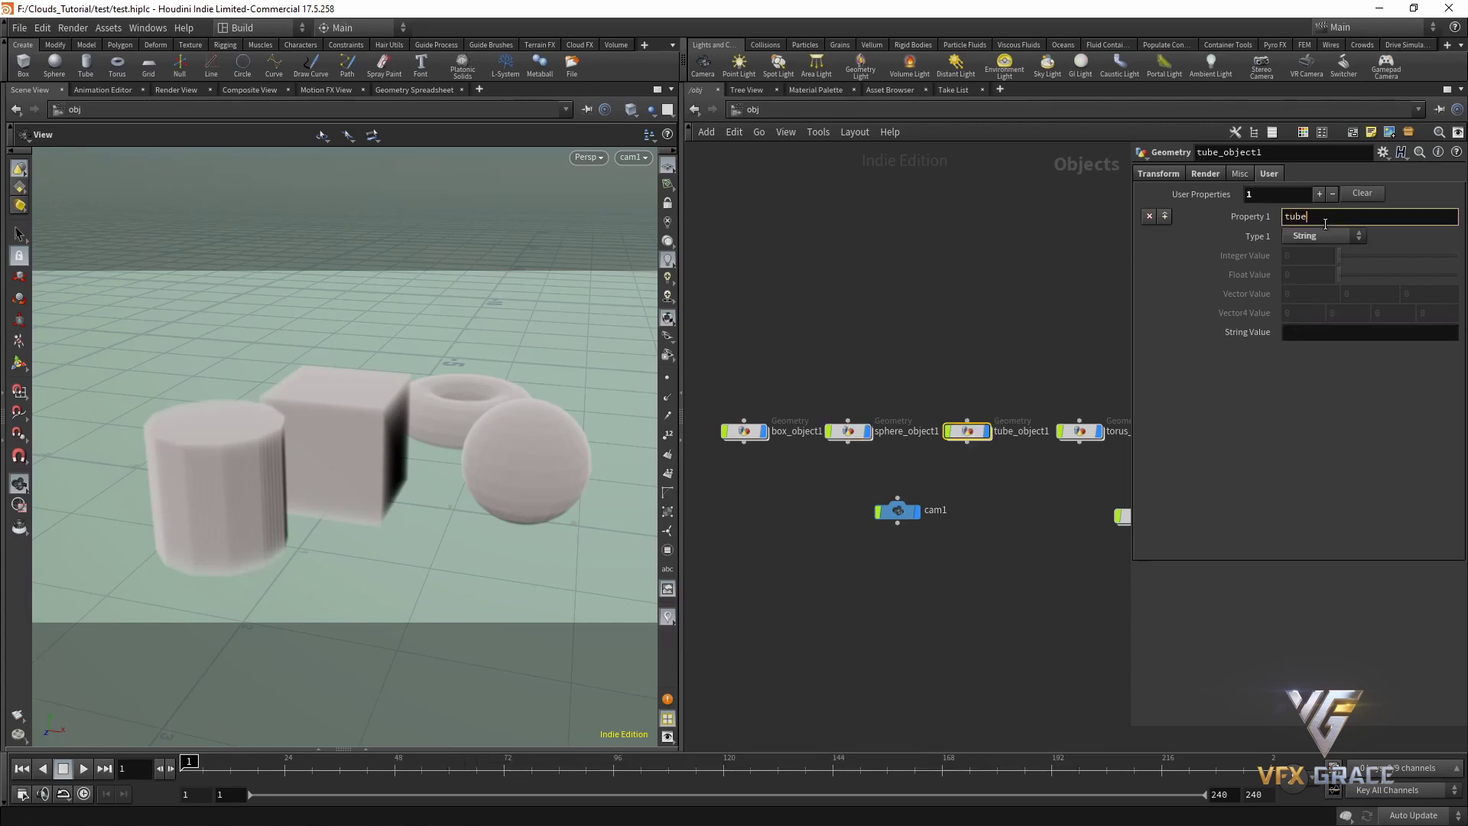
left_click(1369, 332)
type("tube")
left_click(1079, 430)
left_click(1305, 217)
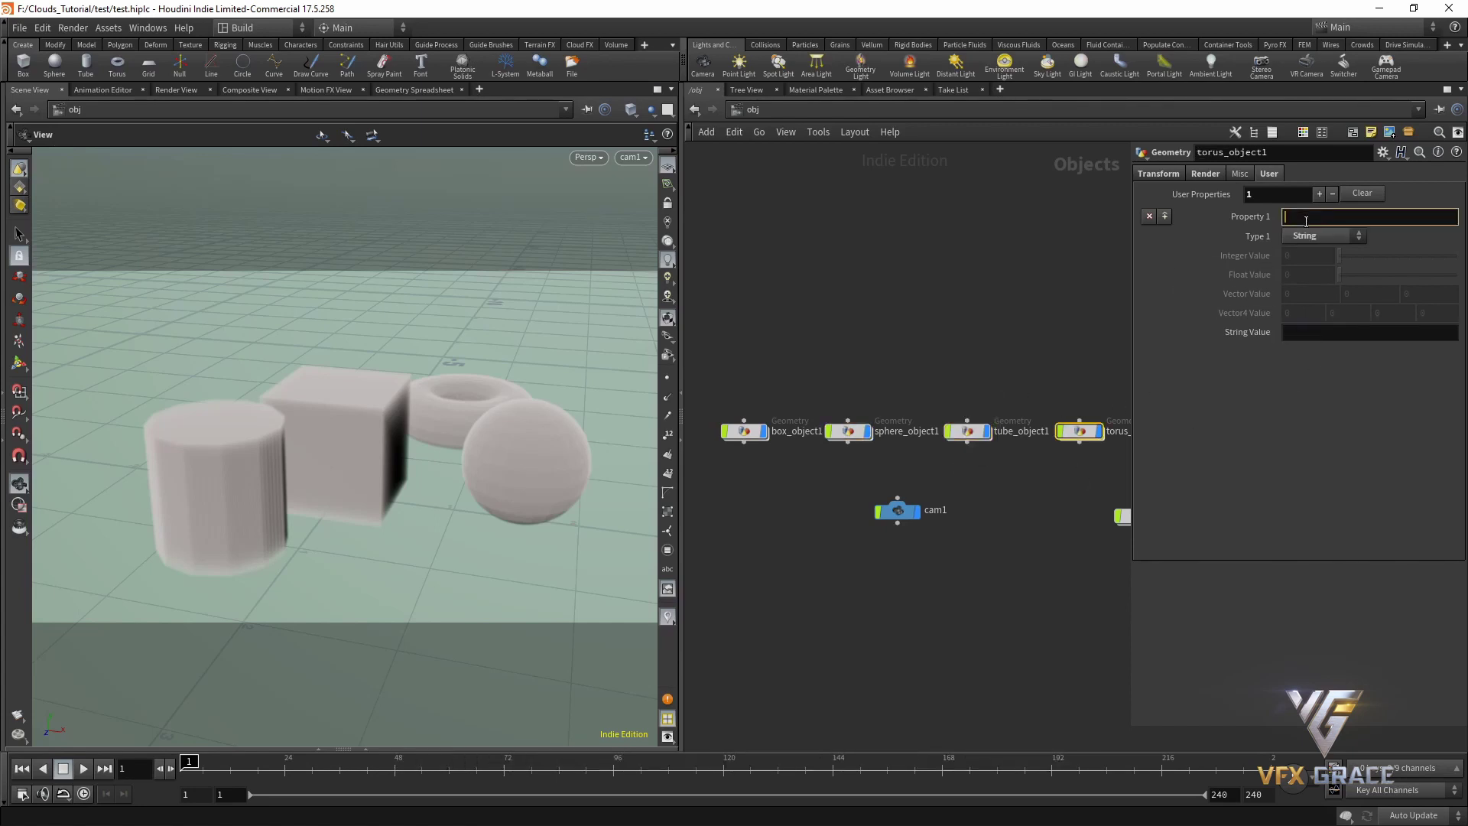
type("torus")
left_click(1309, 331)
Step: Enter 'torus' as torus_object1's string value, then go to the /out network
type("torus")
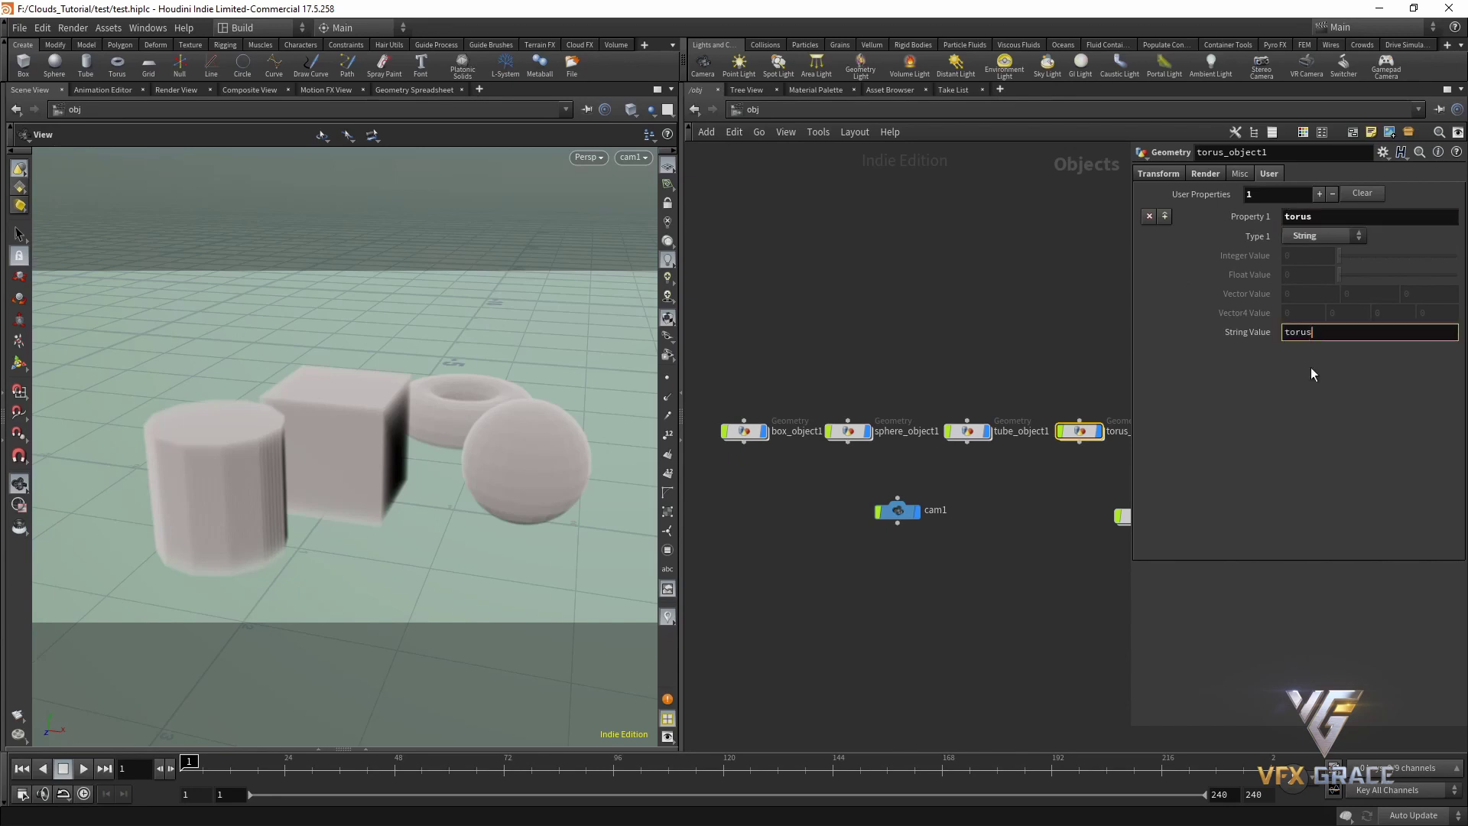
left_click(810, 111)
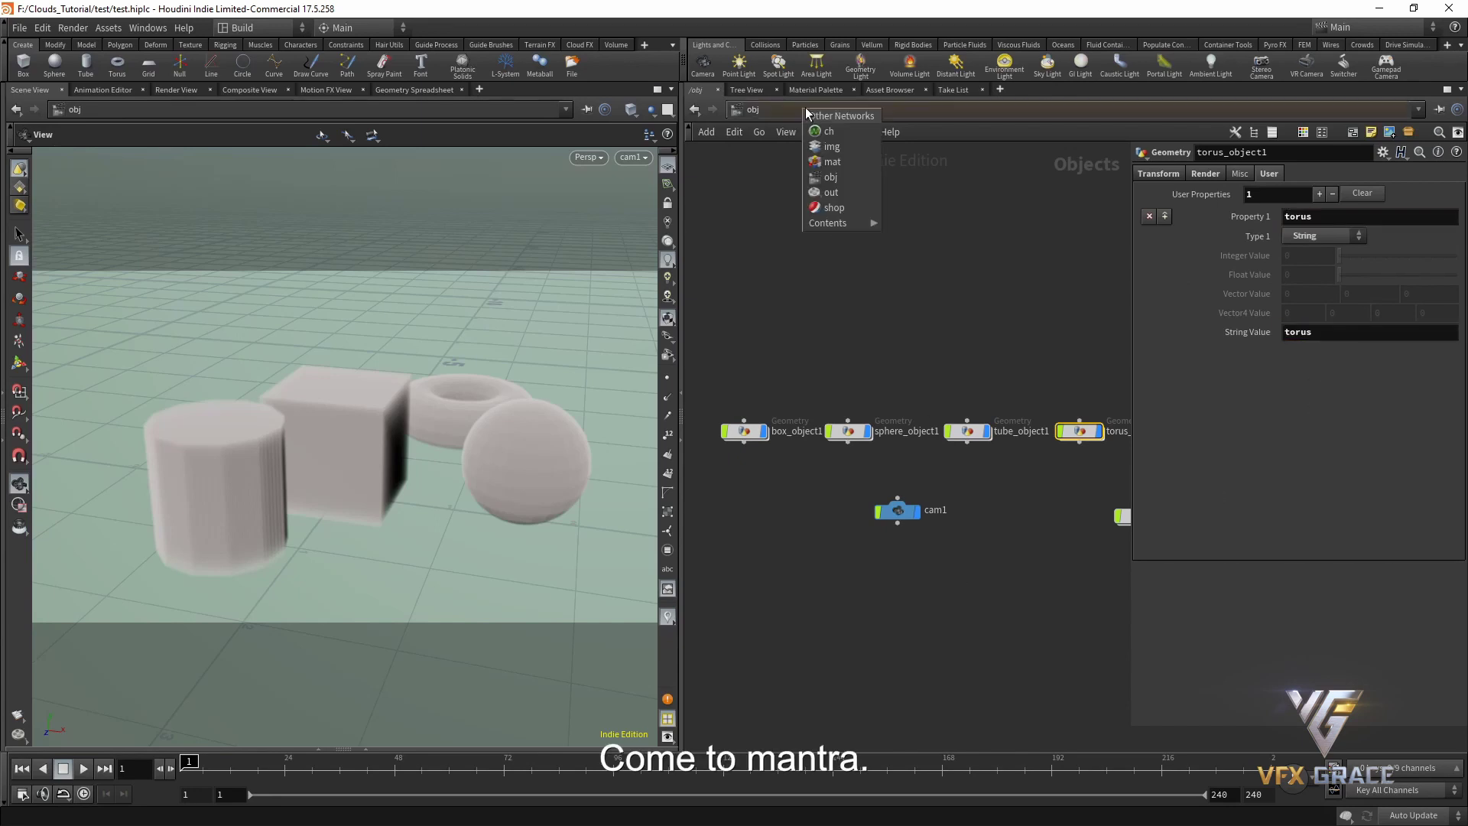
left_click(831, 194)
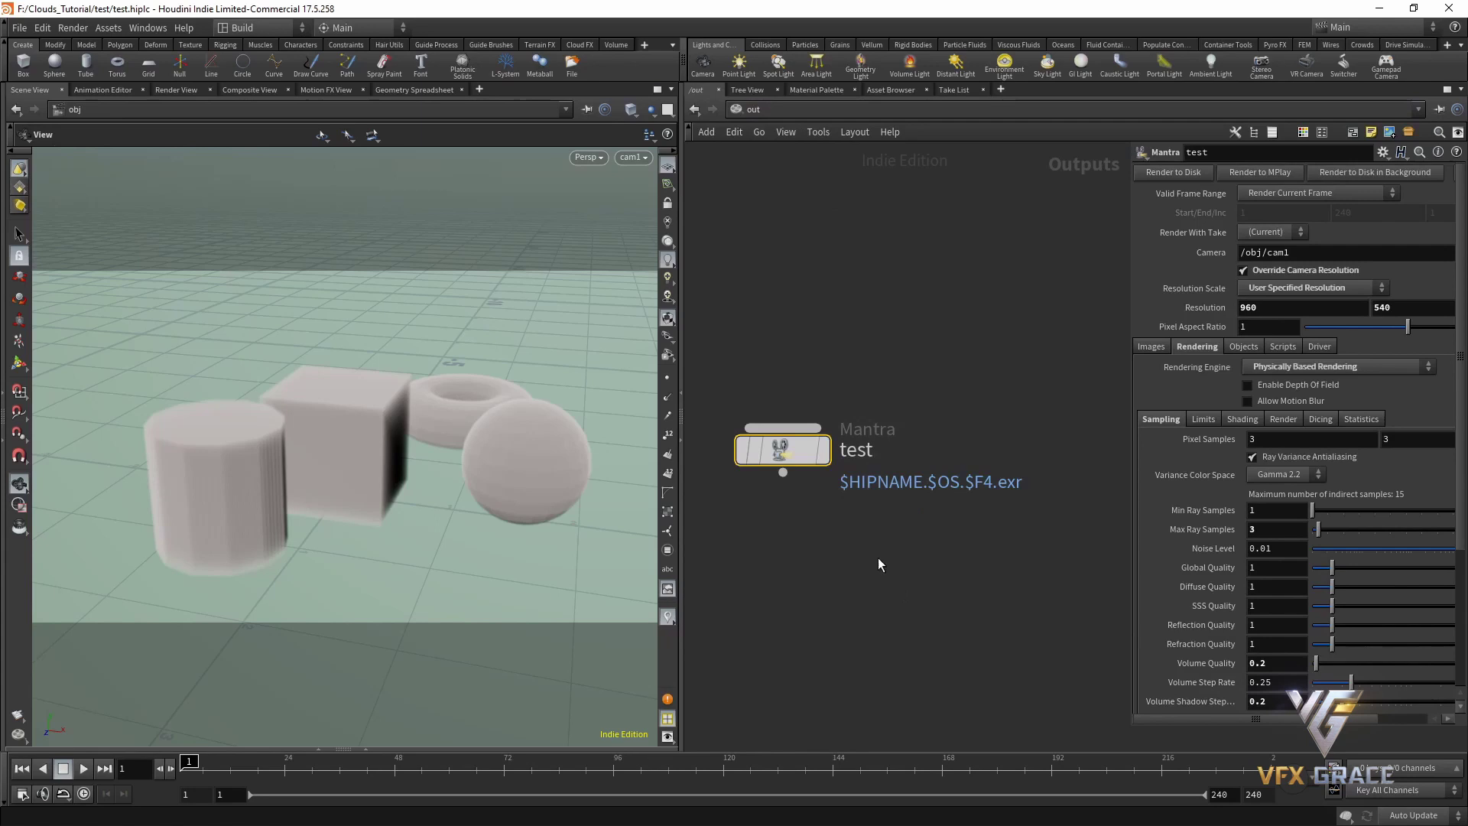
key("h")
Step: Add one Cryptomatte layer on the Mantra node and review its Property choices
left_click(1149, 348)
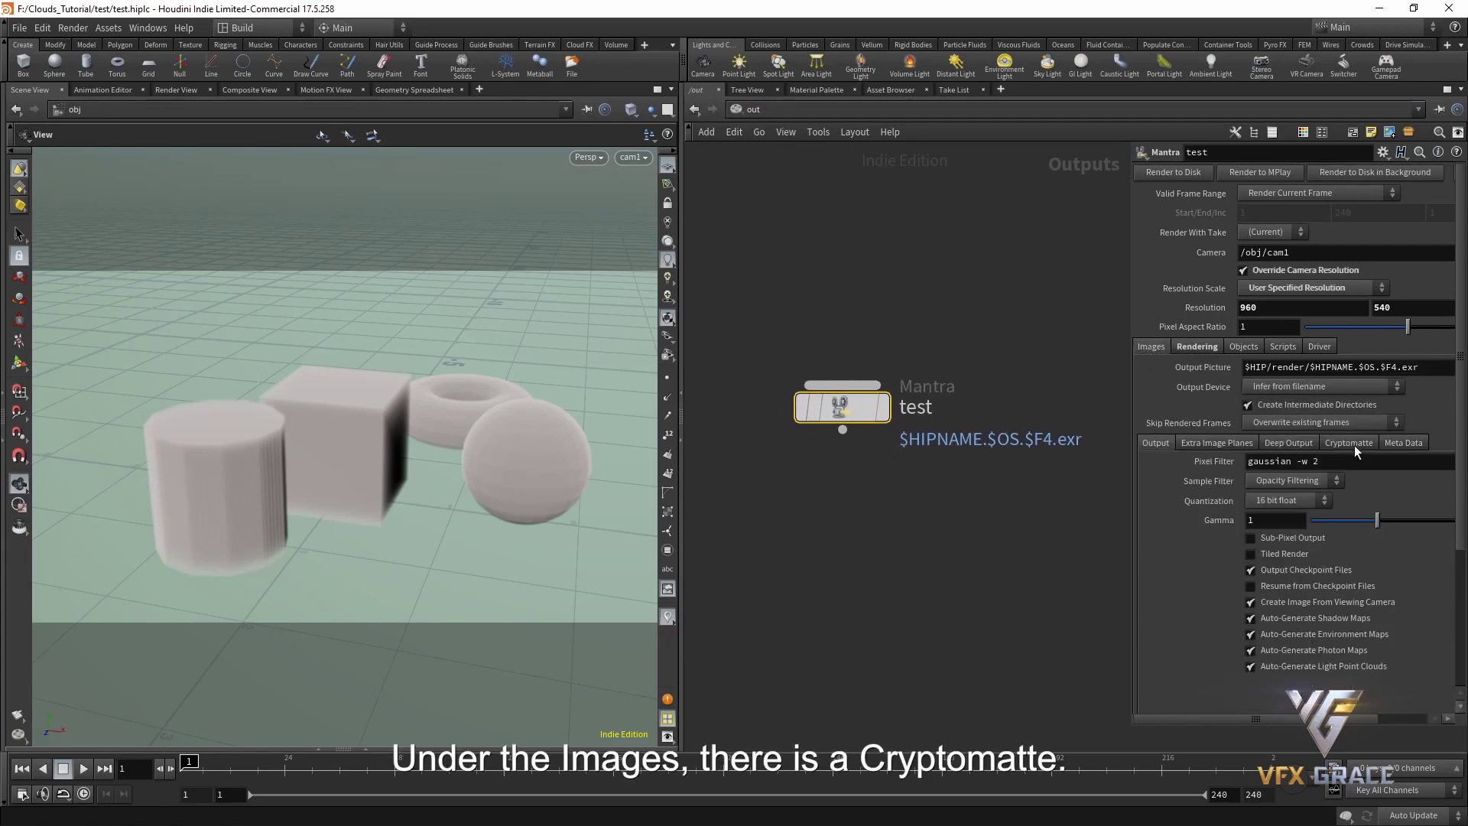
left_click(1350, 444)
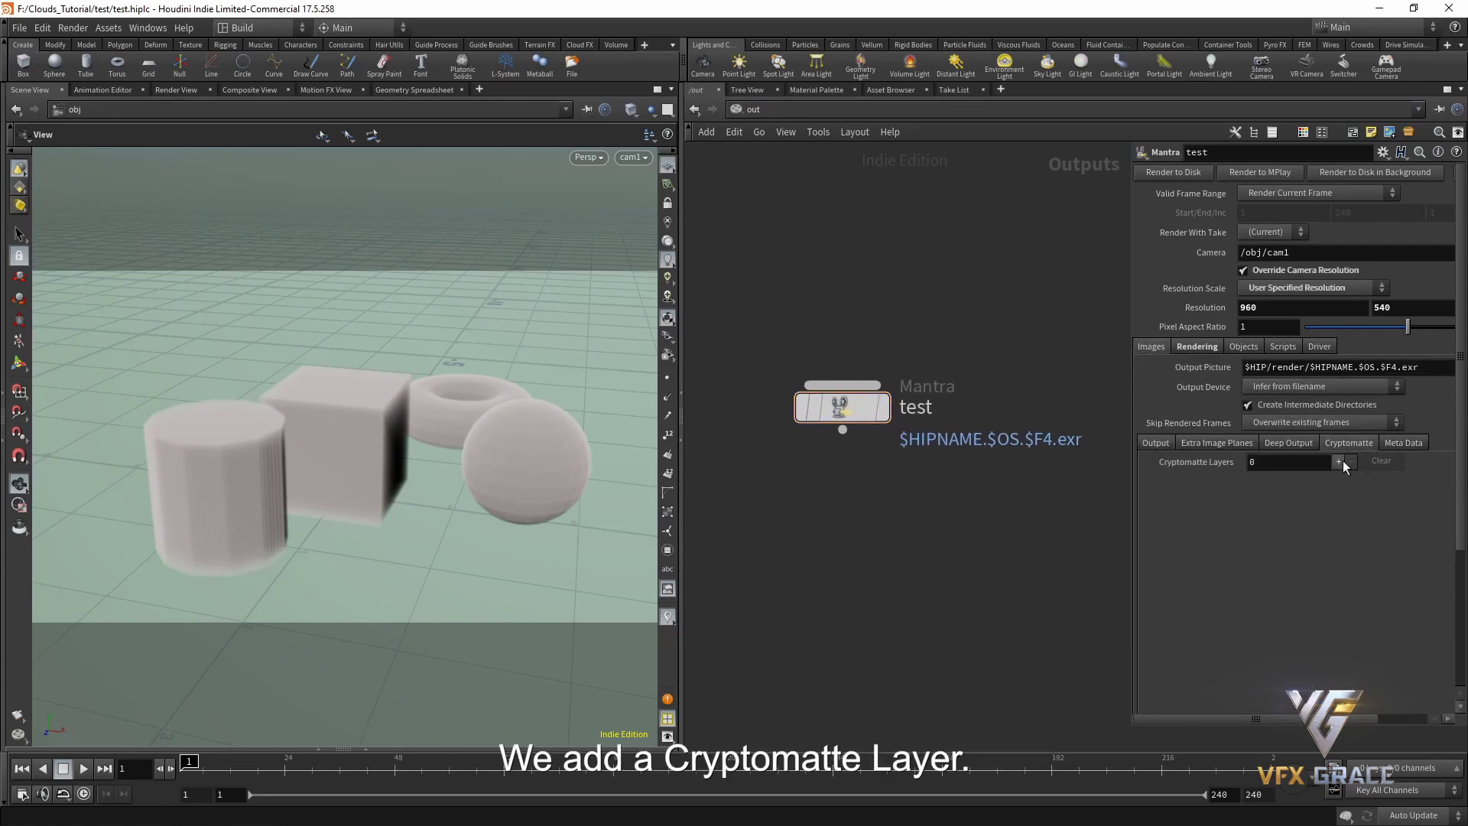
left_click(1338, 462)
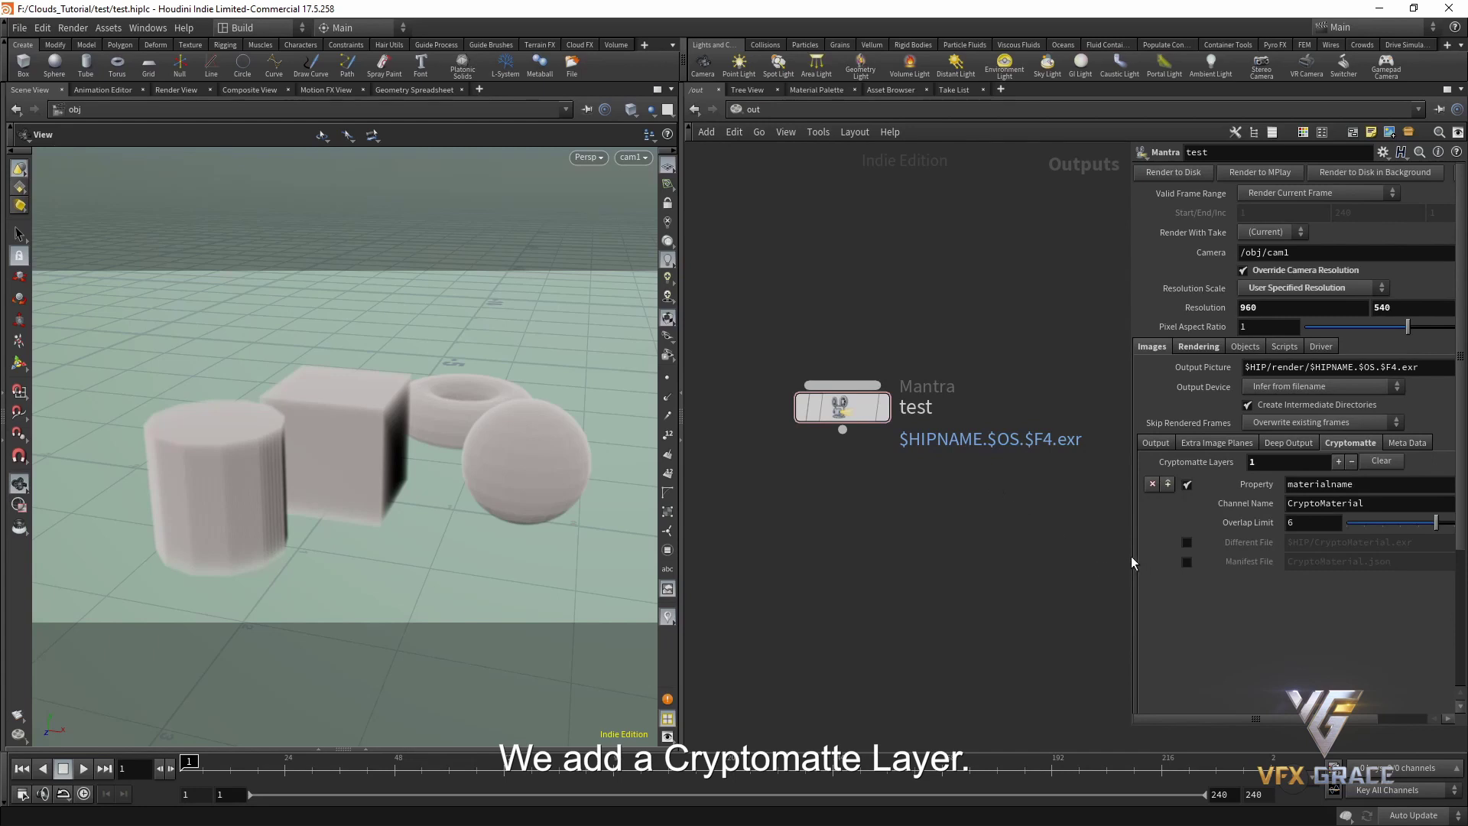
left_click_drag(1133, 564, 1064, 562)
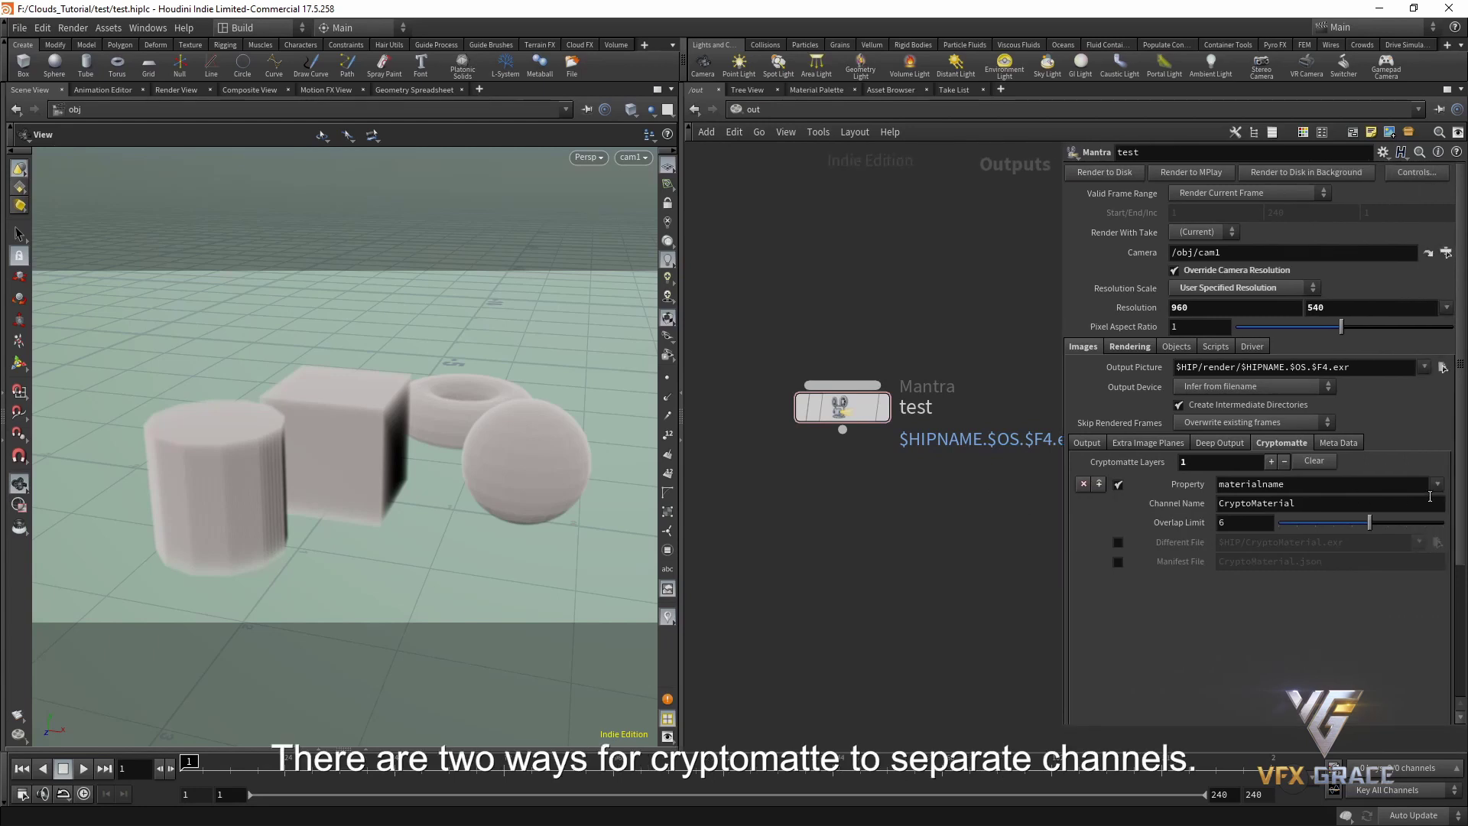
left_click(1437, 485)
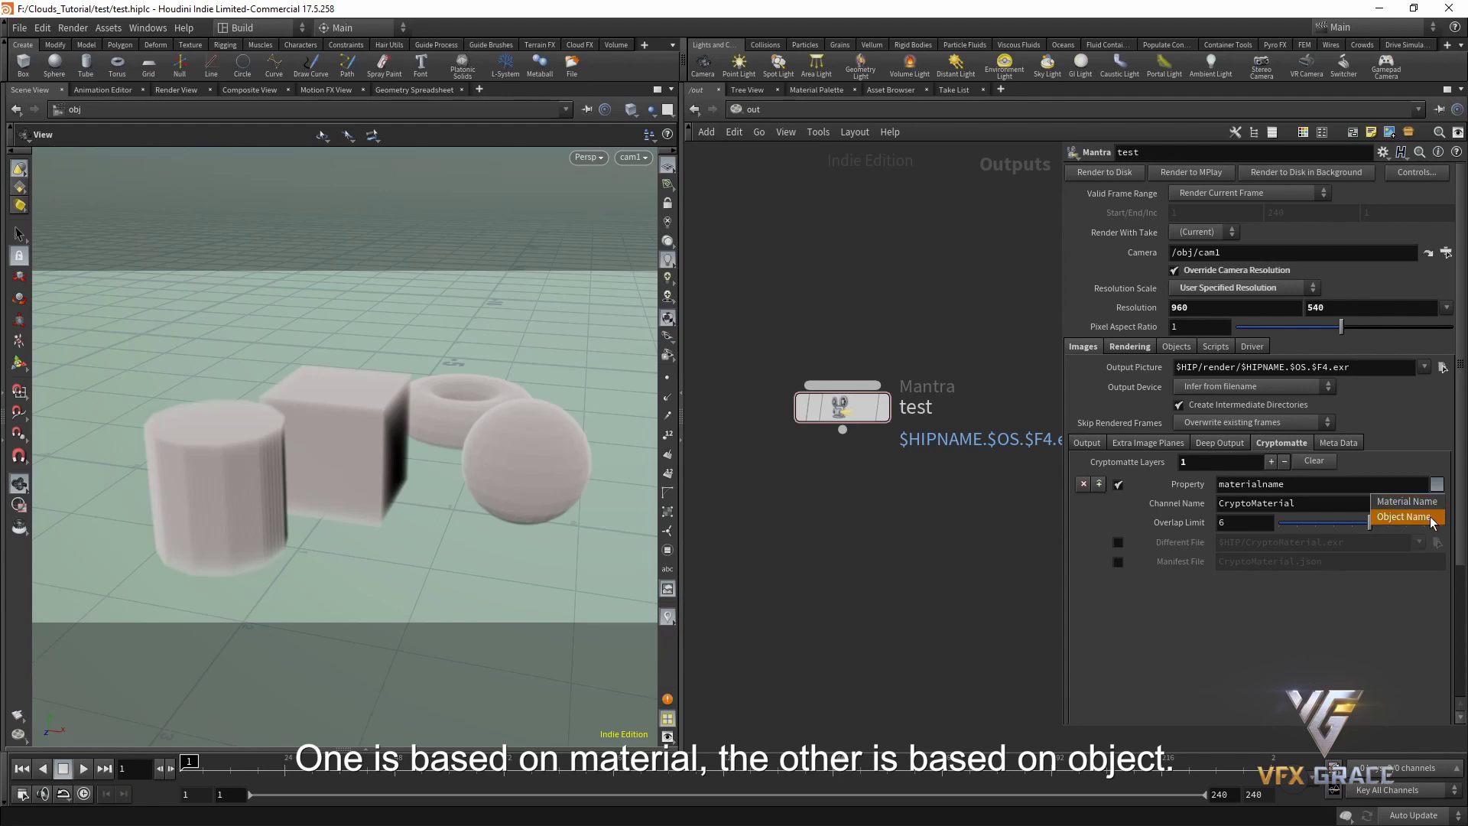
left_click(864, 183)
Step: Review the objects' user properties and /mat shaders, then set Cryptomatte Property to name
left_click(807, 113)
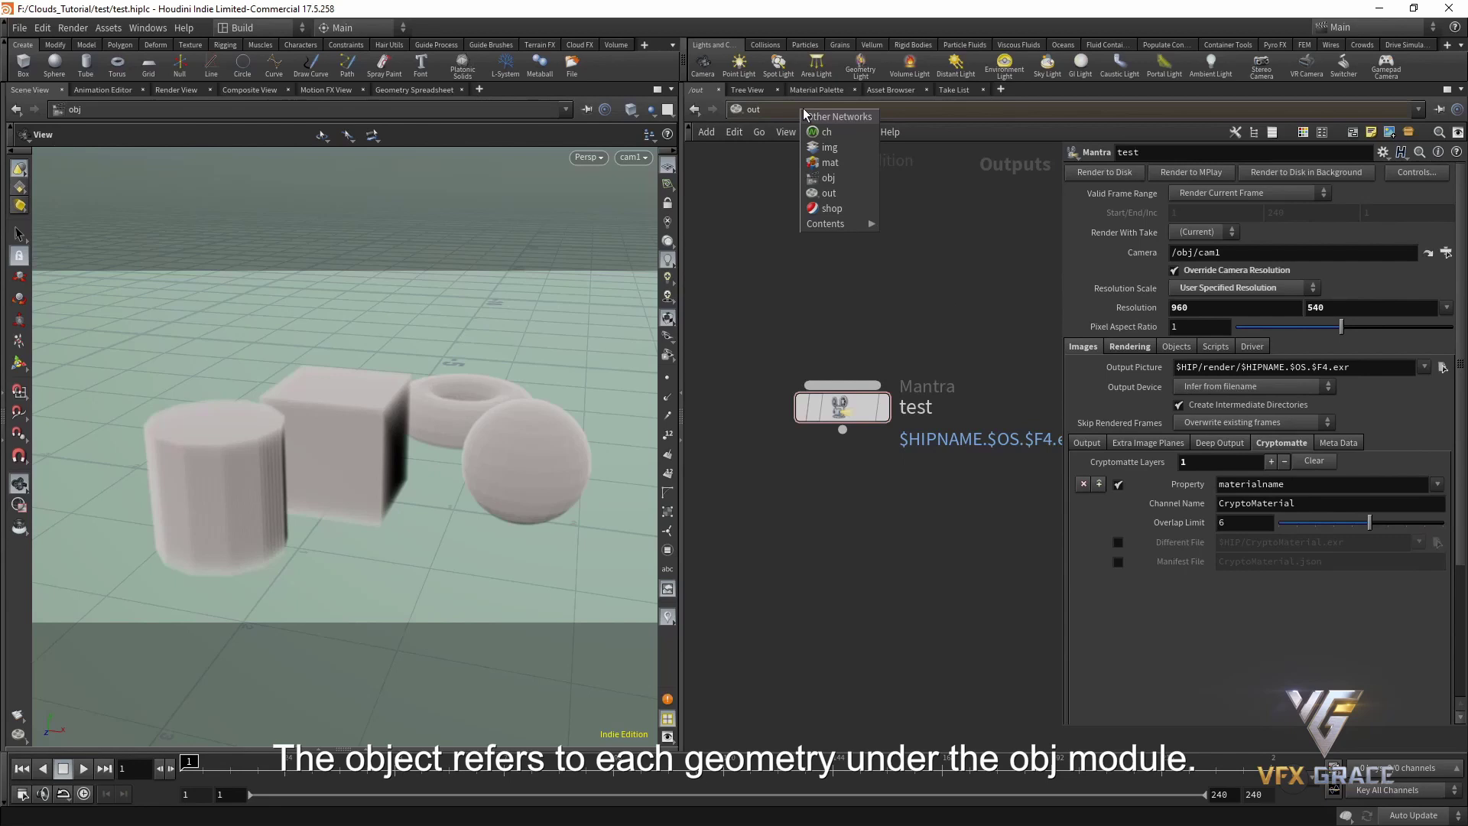
left_click(830, 180)
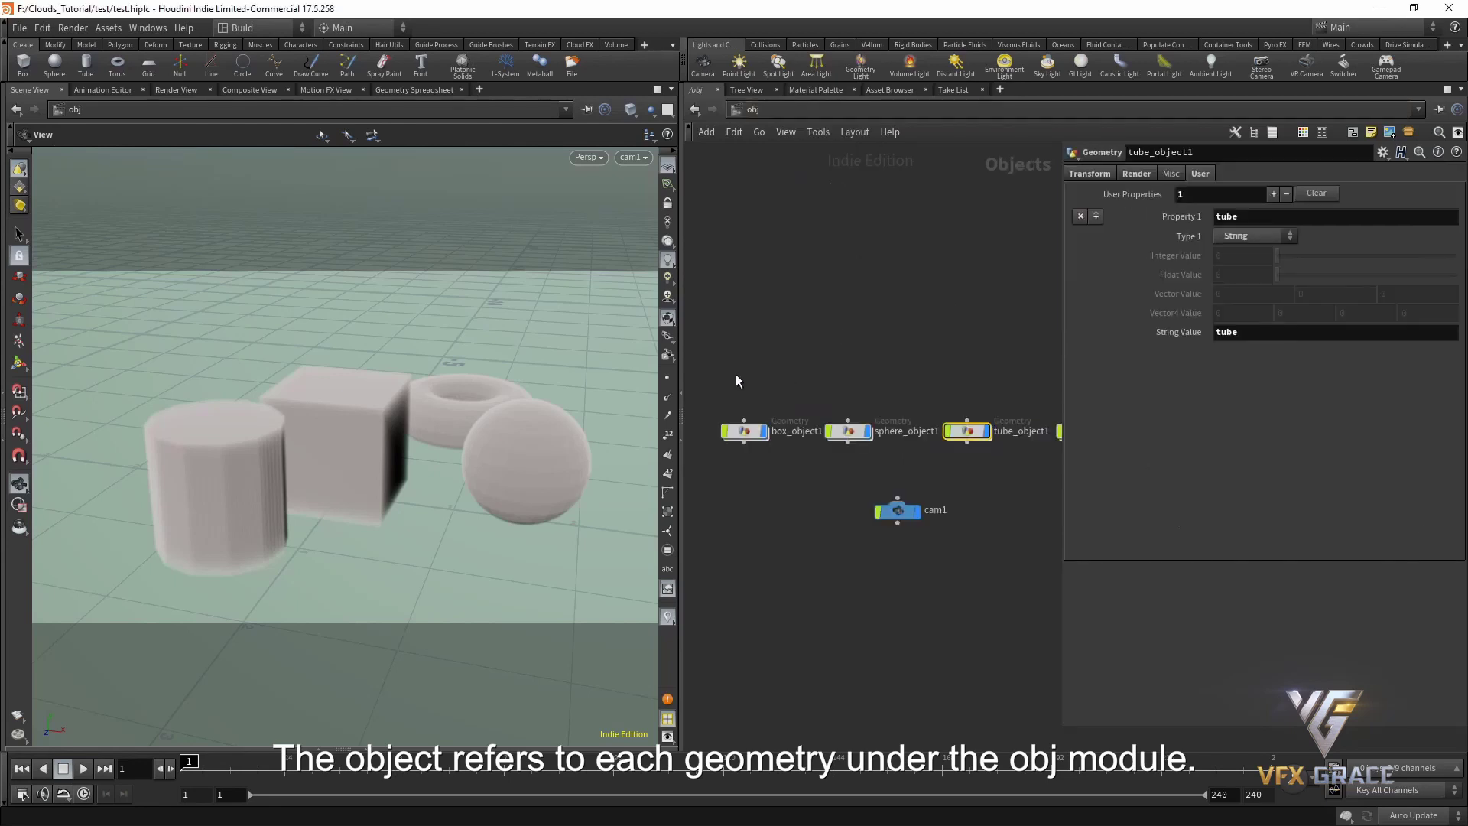
left_click_drag(732, 371, 809, 484)
left_click(848, 432)
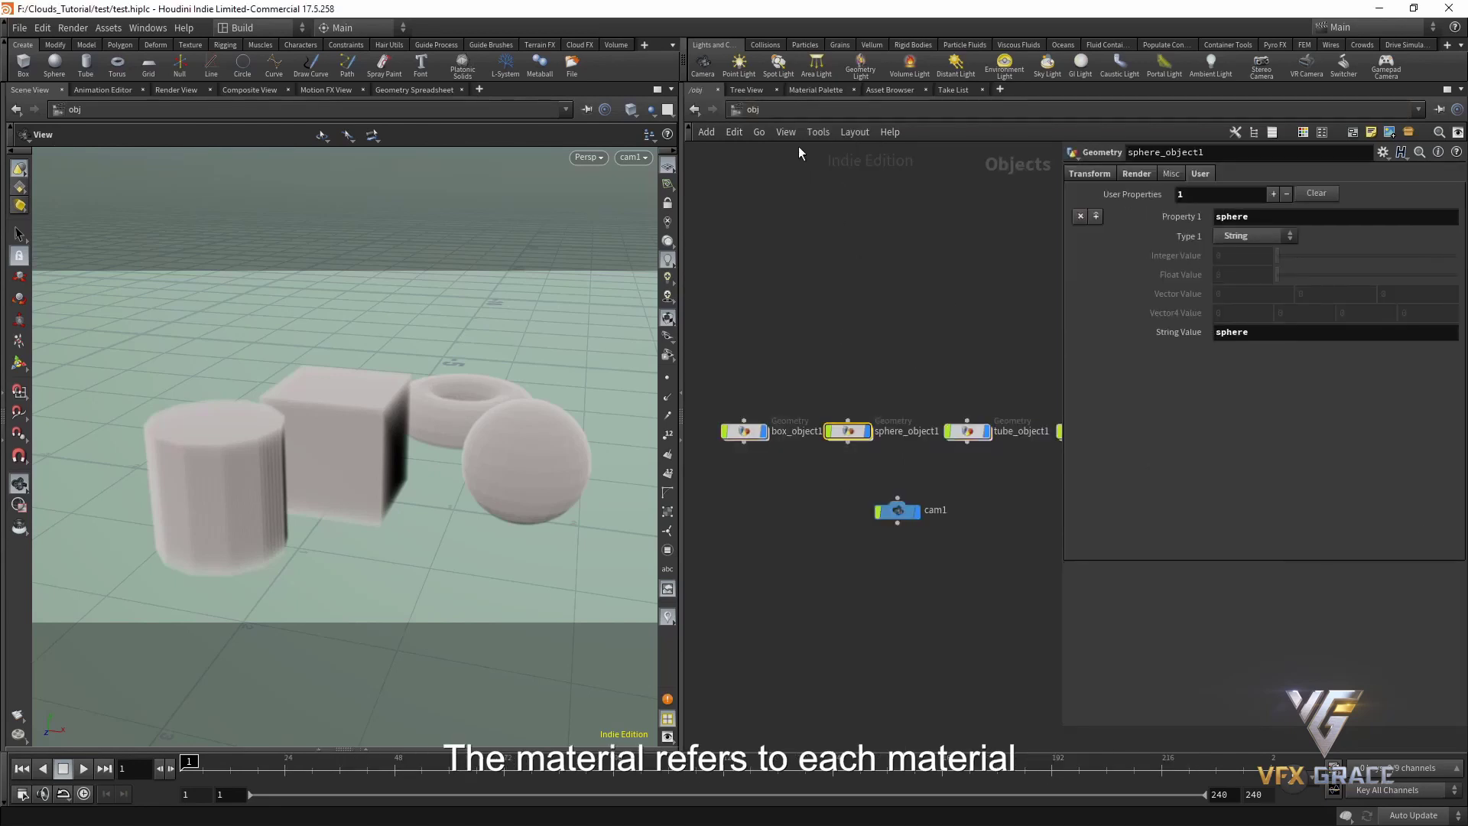
left_click(783, 112)
left_click(824, 167)
left_click_drag(771, 269, 770, 632)
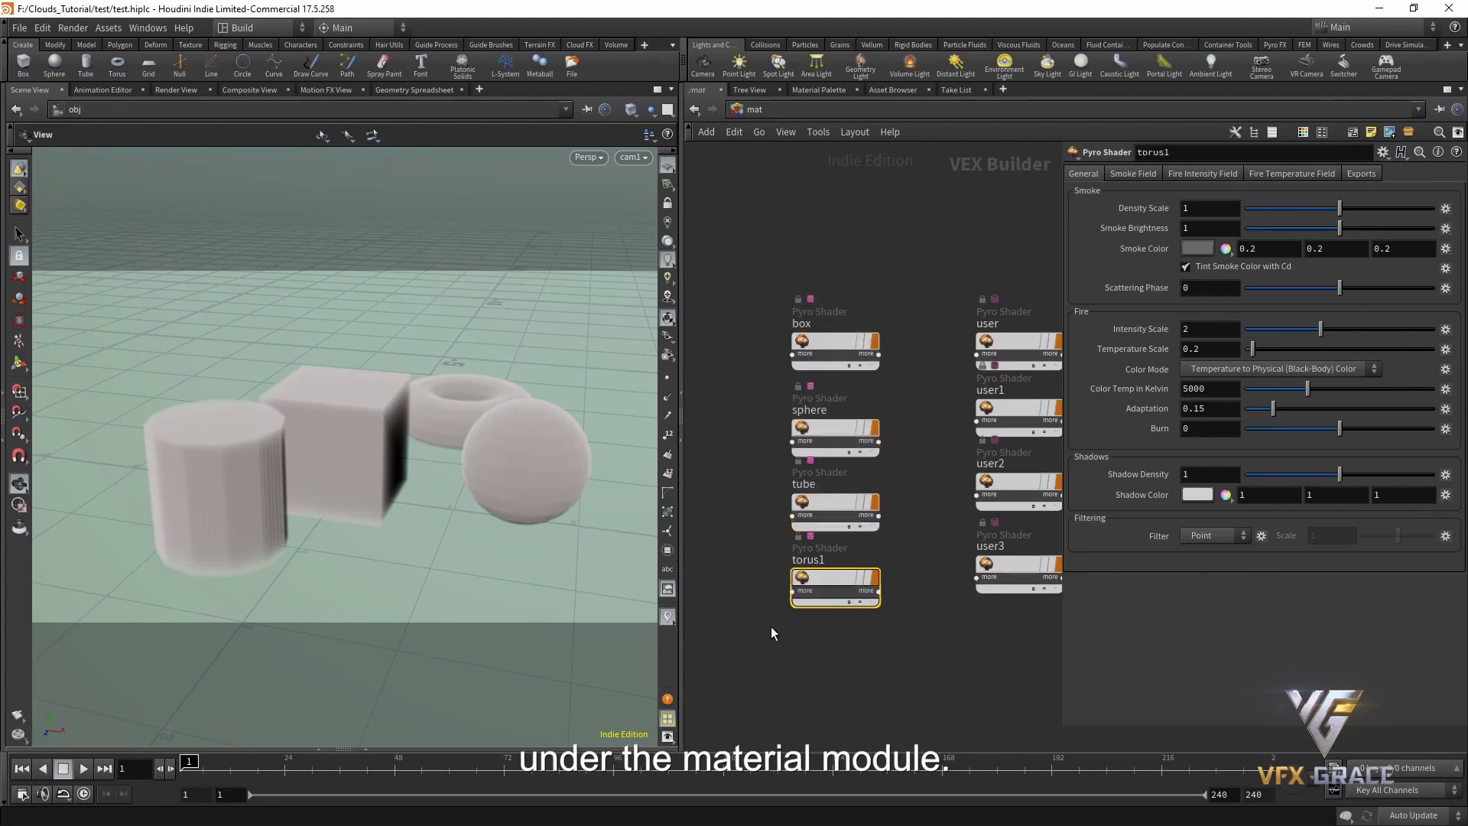
left_click(830, 114)
left_click(824, 188)
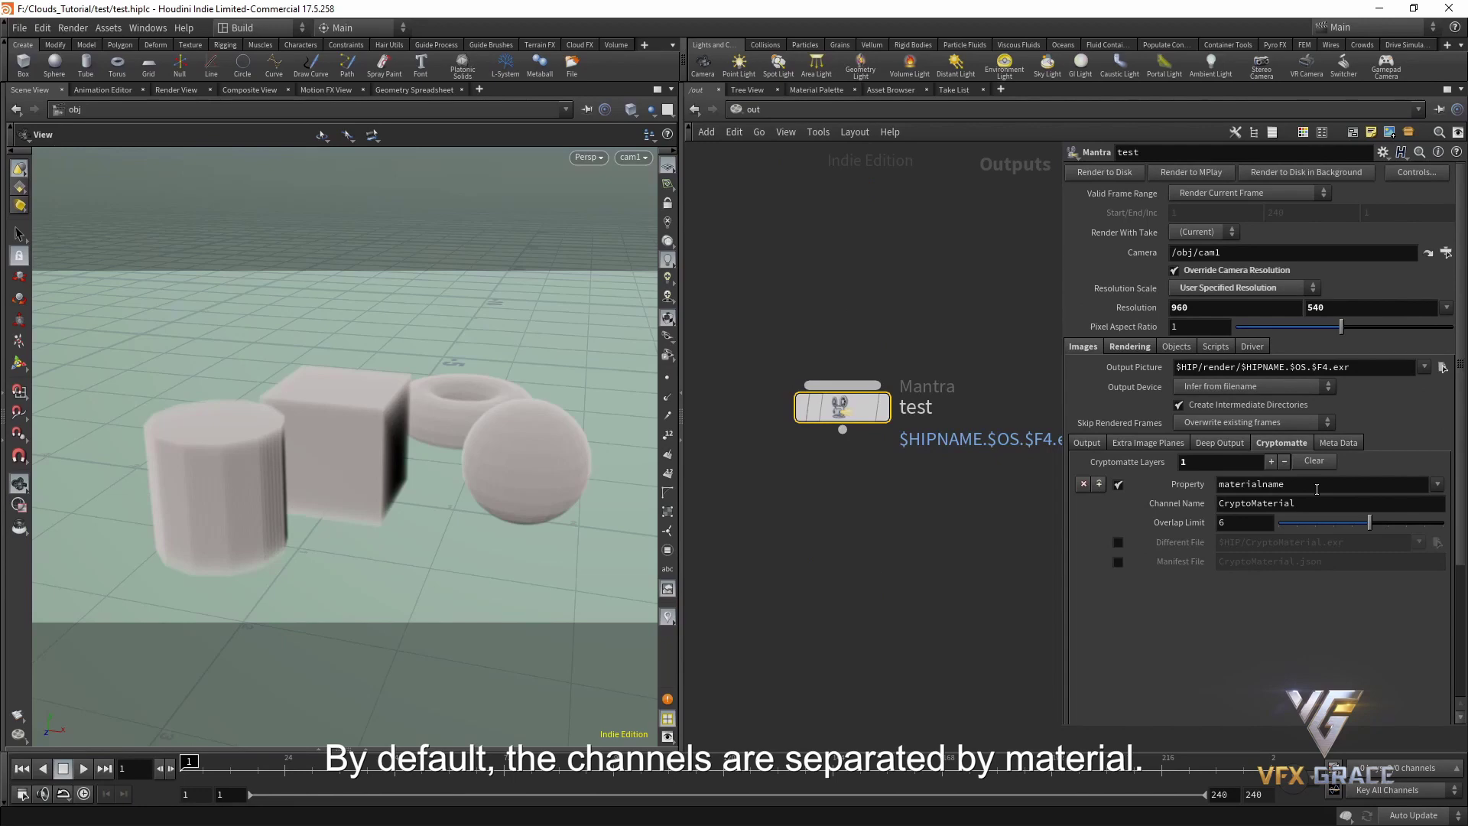
left_click(1437, 483)
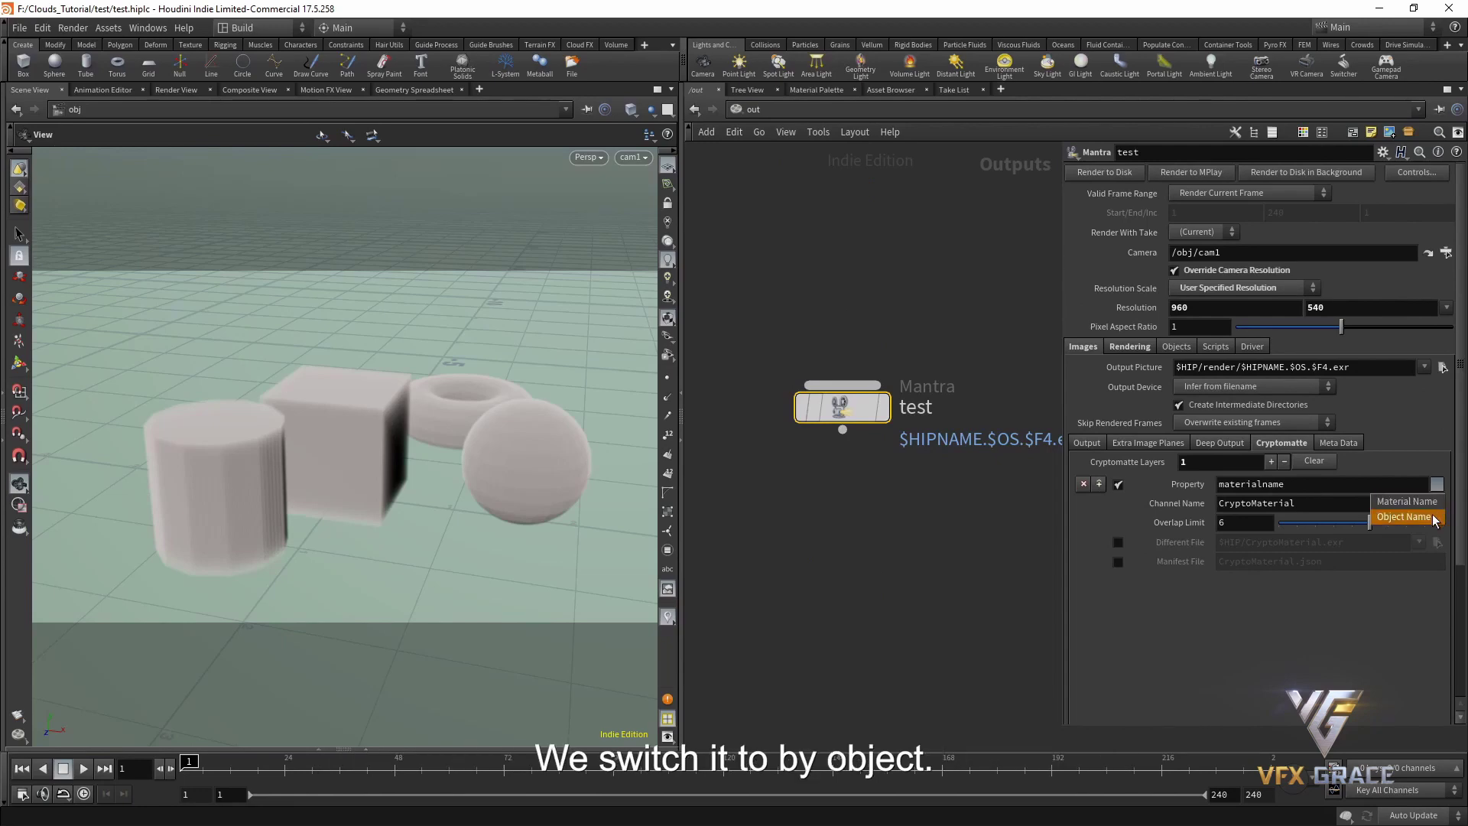
left_click(1407, 518)
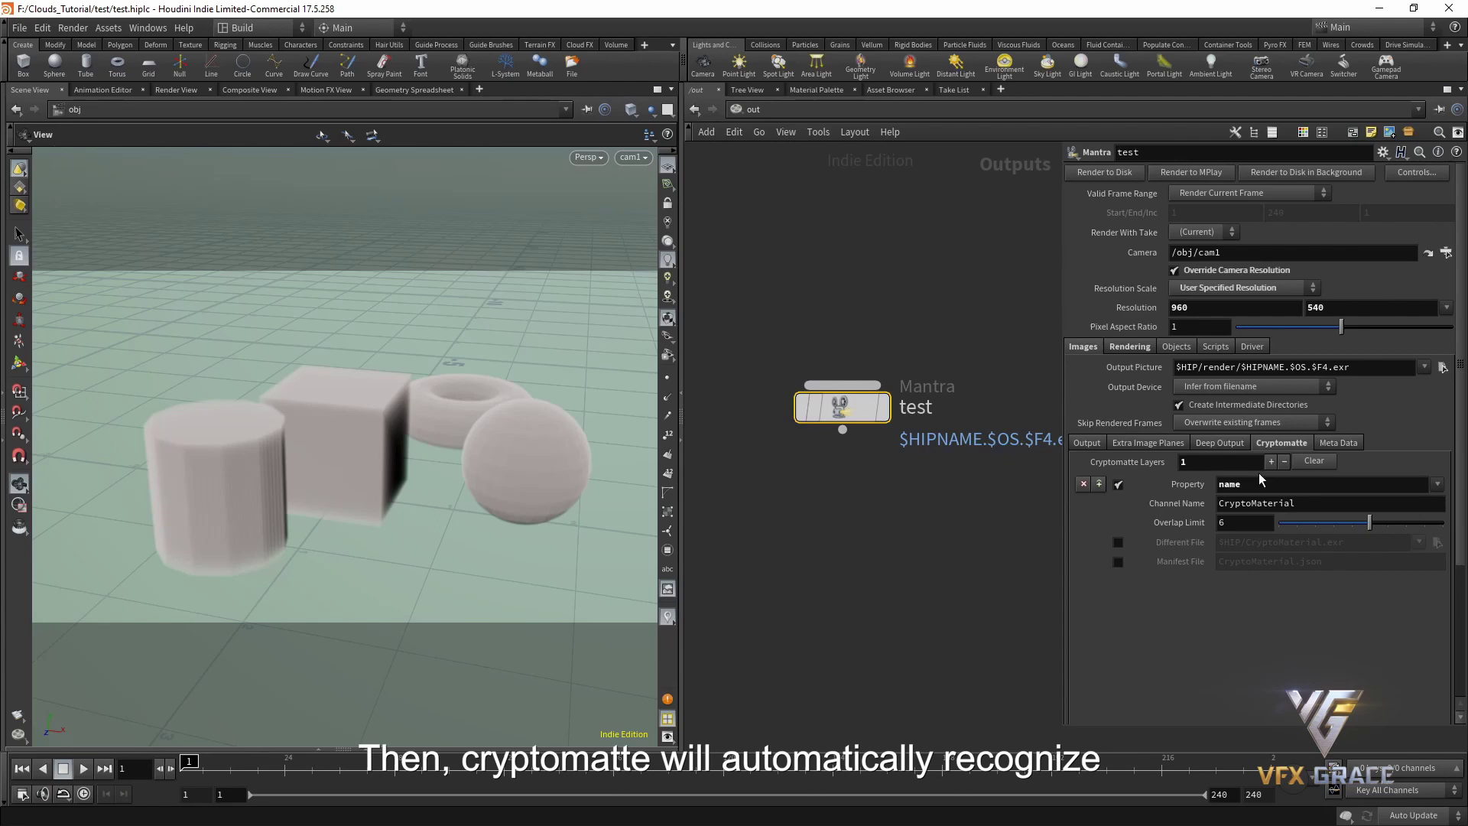
Step: Select the four primitive geometry objects in /obj
left_click(815, 115)
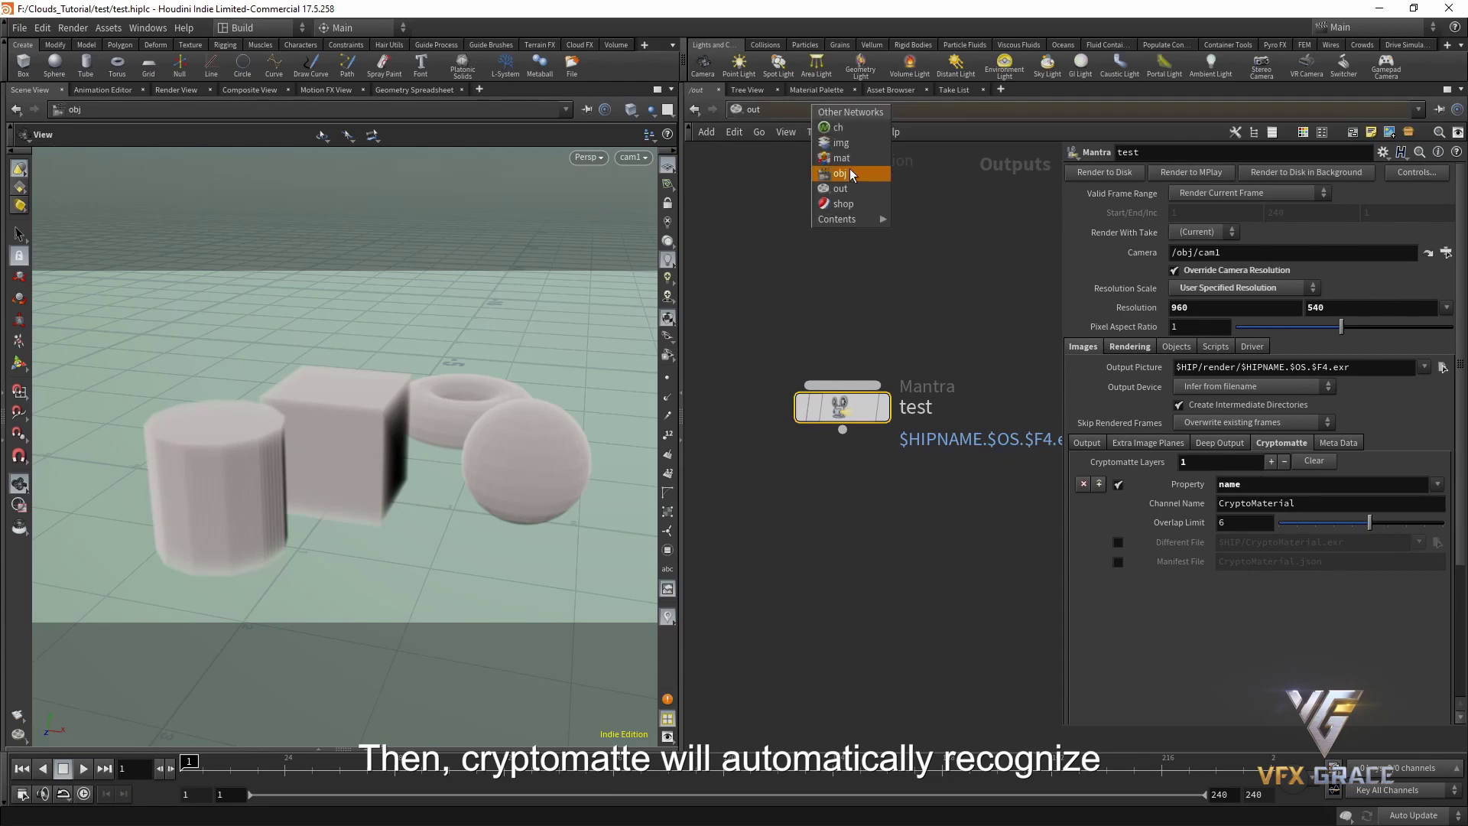
left_click(850, 173)
scroll(894, 417, "down", 3)
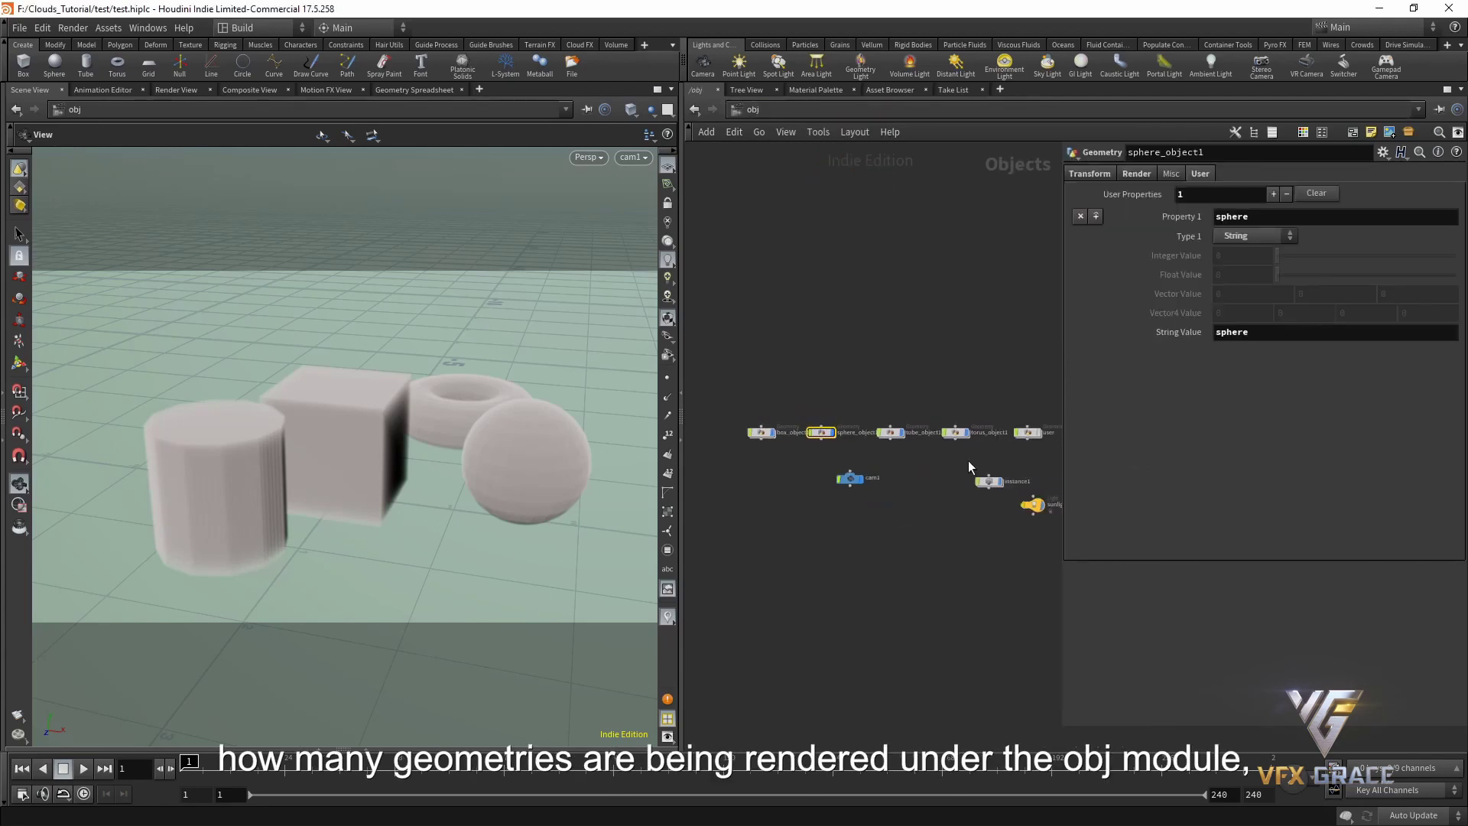
left_click_drag(970, 455, 769, 365)
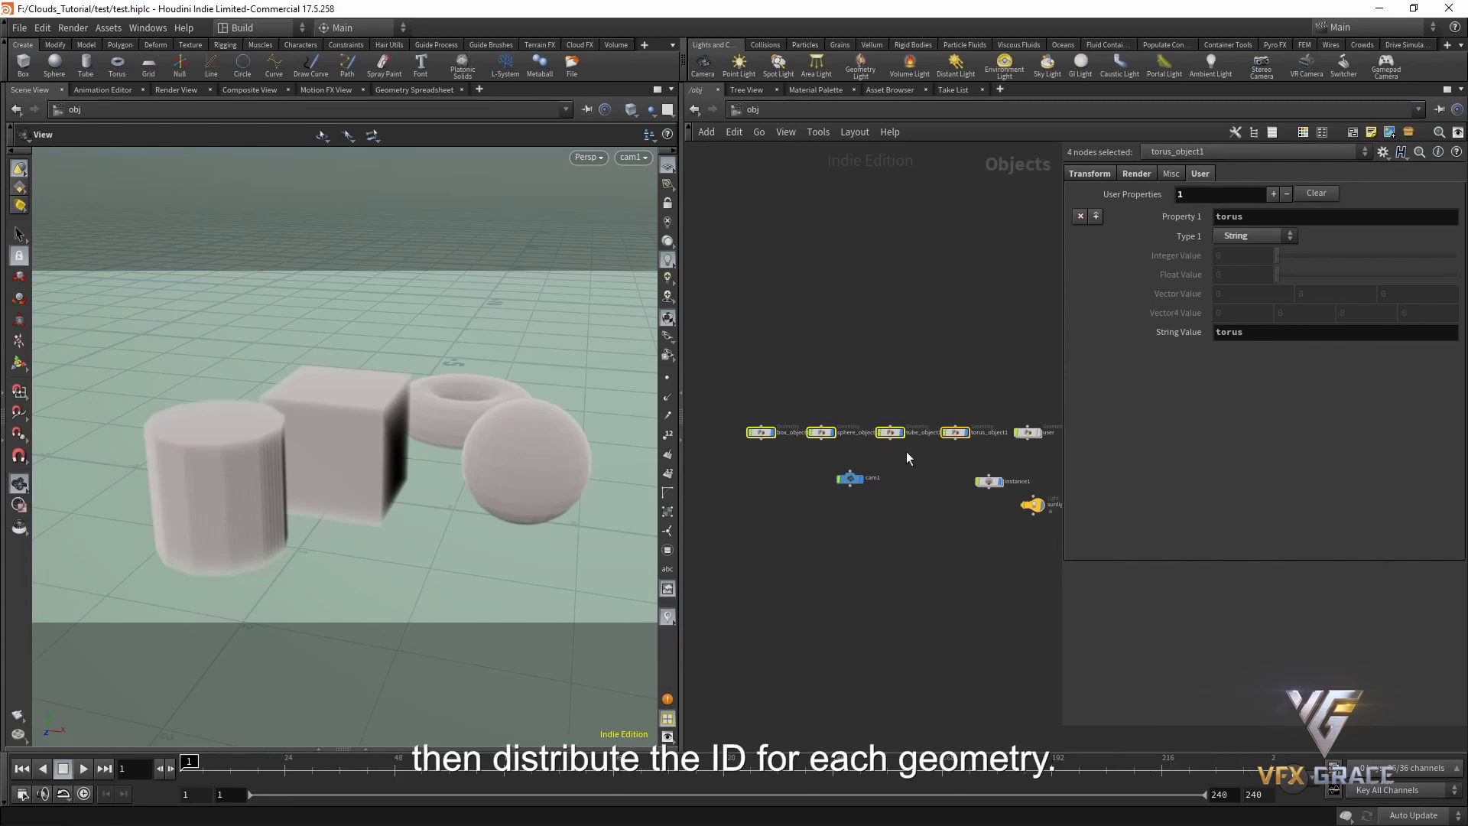
left_click(809, 111)
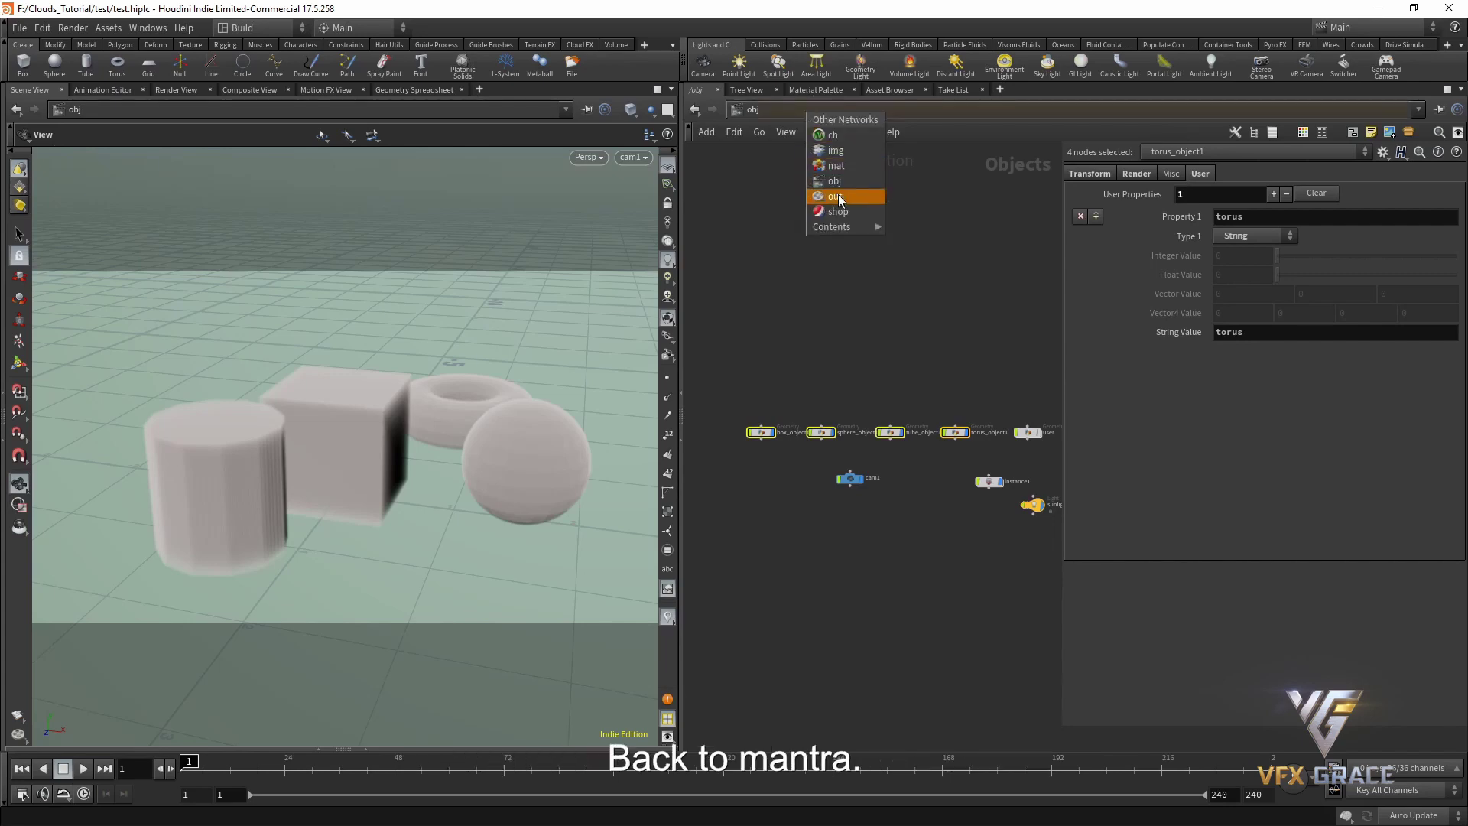
Step: Back in /out, toggle the Cryptomatte Different File option on and off again
left_click(838, 195)
left_click(881, 504)
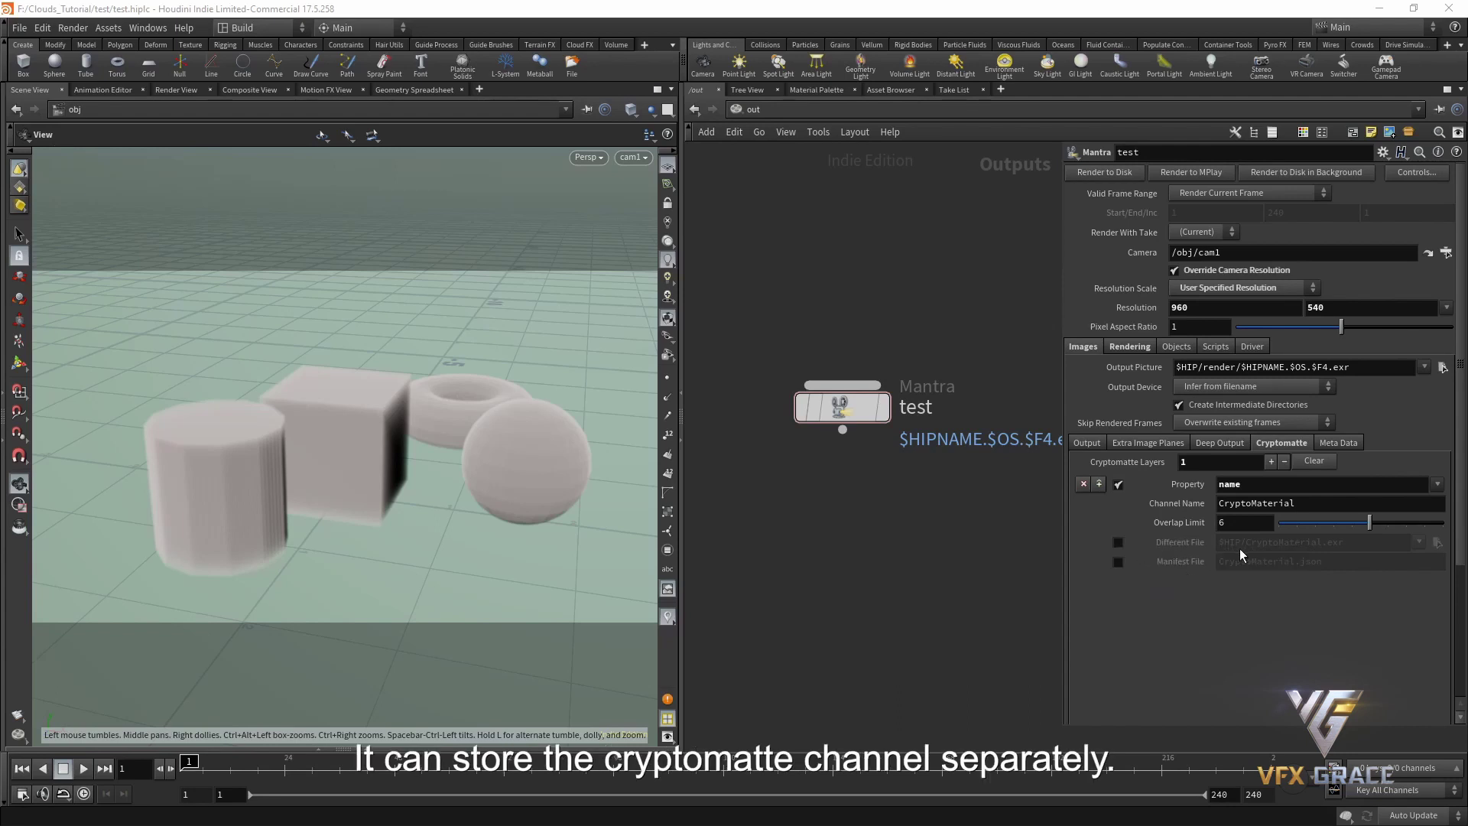
left_click(1117, 543)
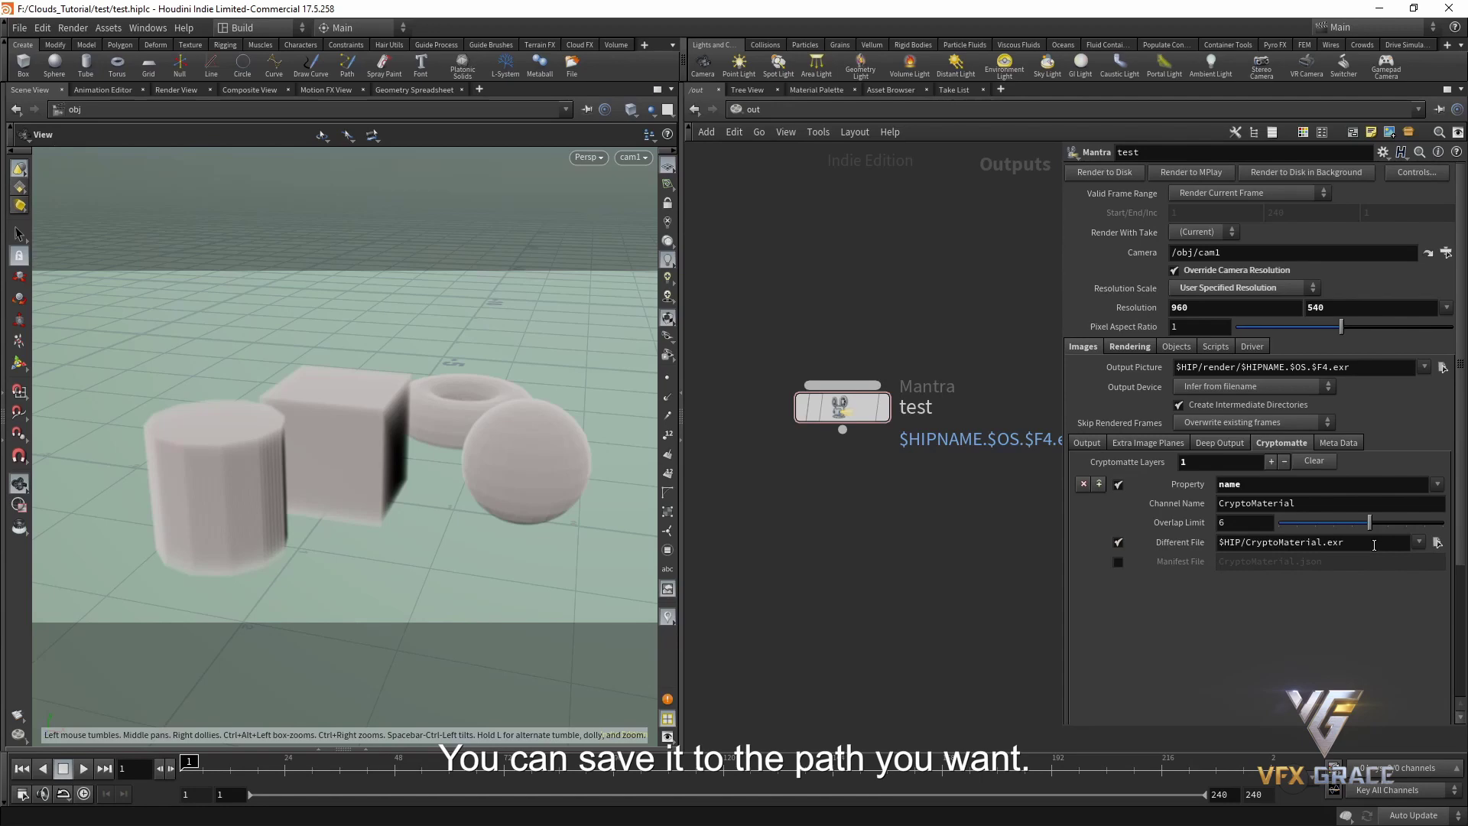
left_click(1116, 542)
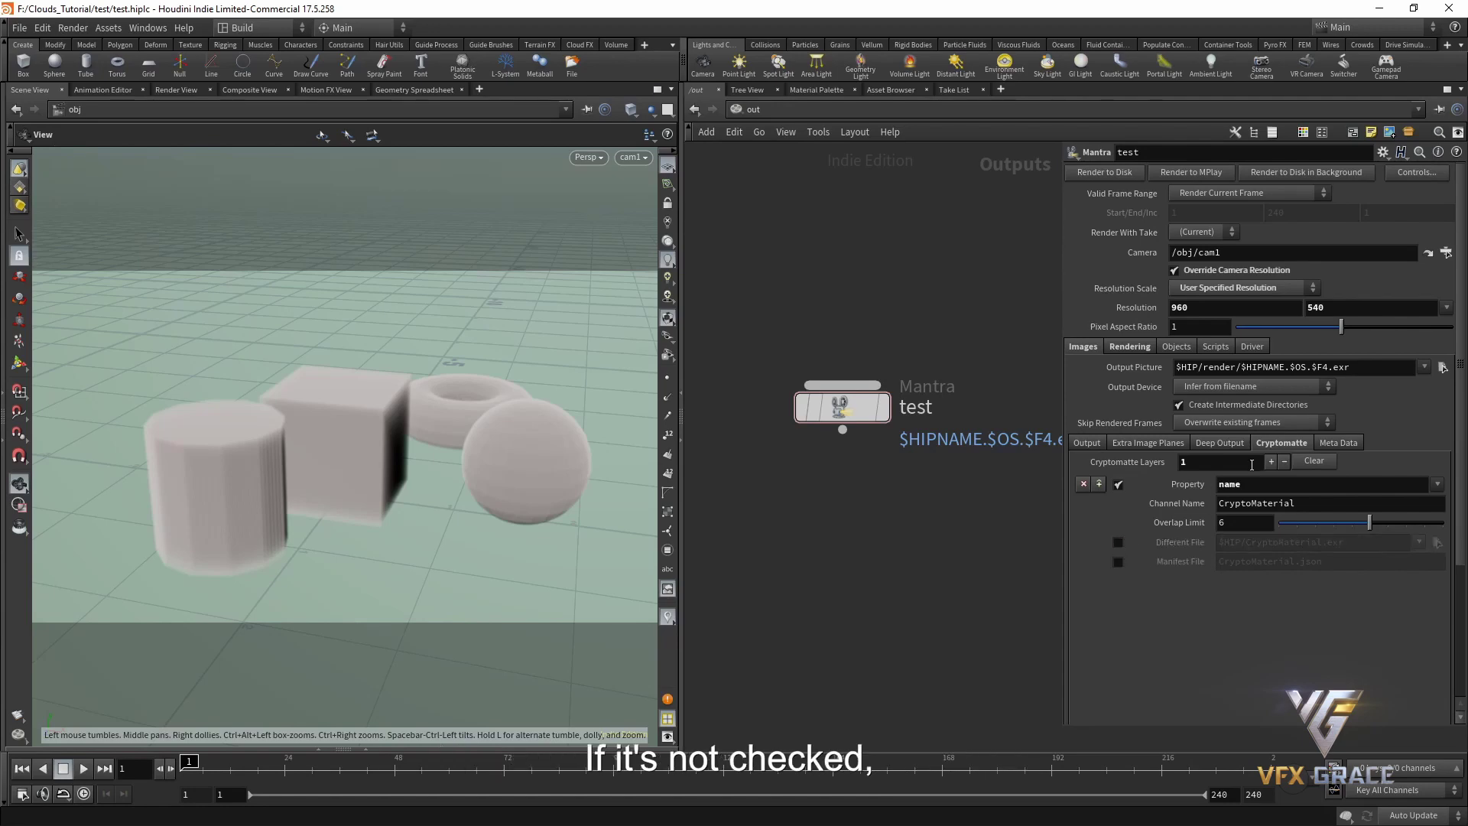
Step: Check the C layer in the Render View, then return to the Scene View
left_click(190, 93)
left_click(107, 133)
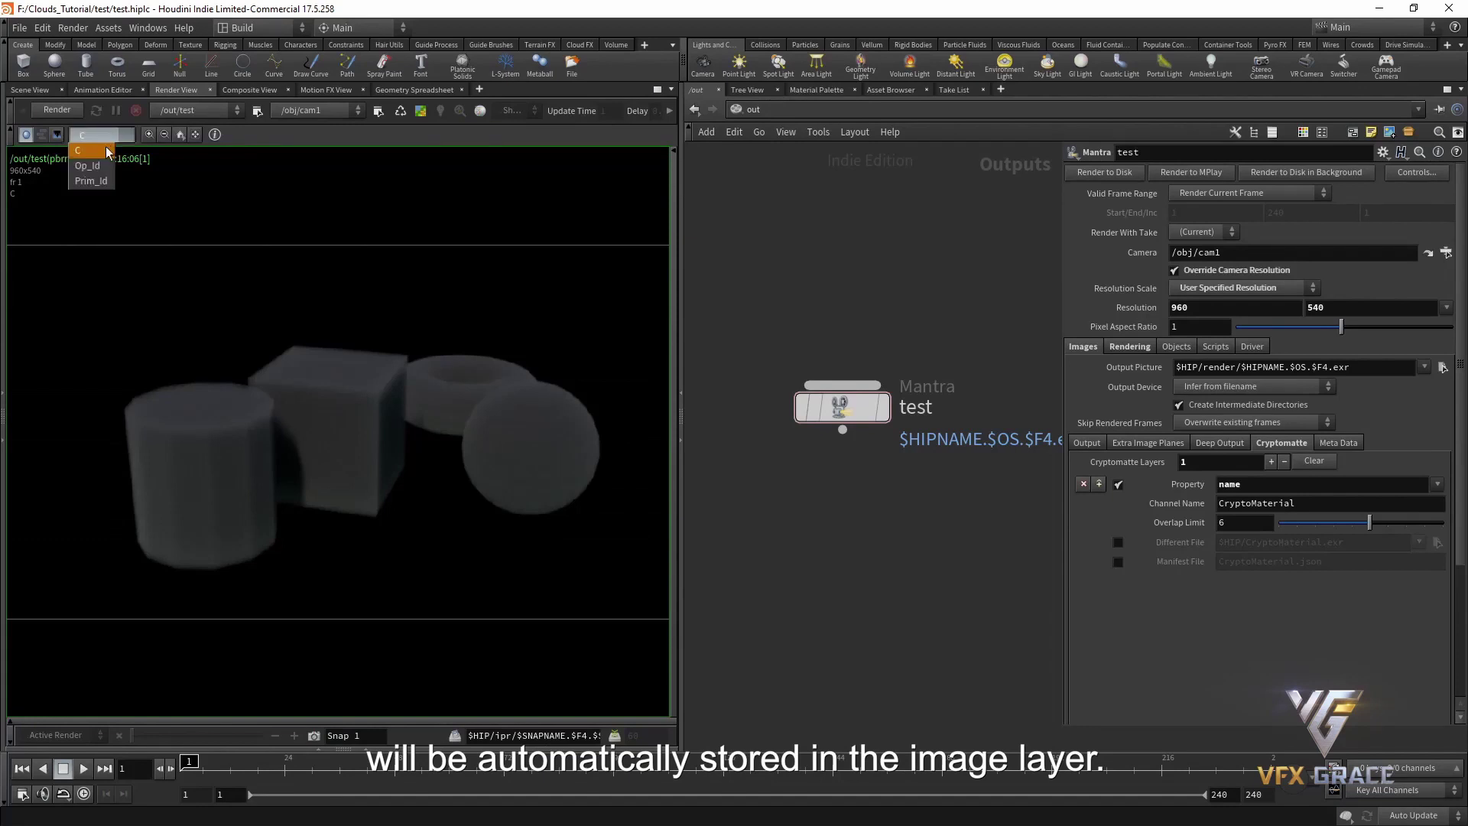
left_click(88, 185)
left_click(31, 90)
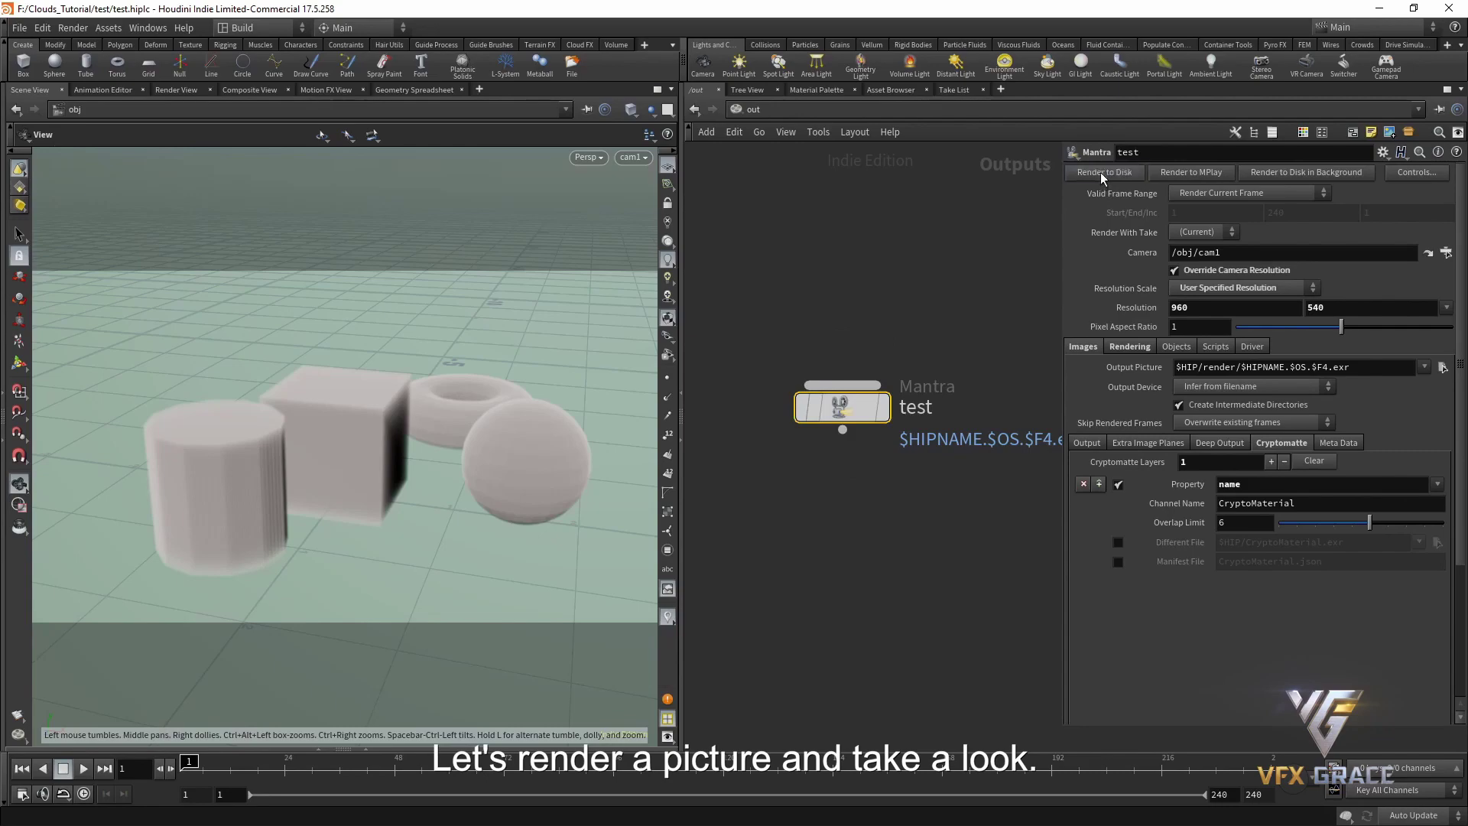
Step: Render test.test.0001.exr to disk and display its CryptoMaterial layer in MPlay
left_click(1103, 172)
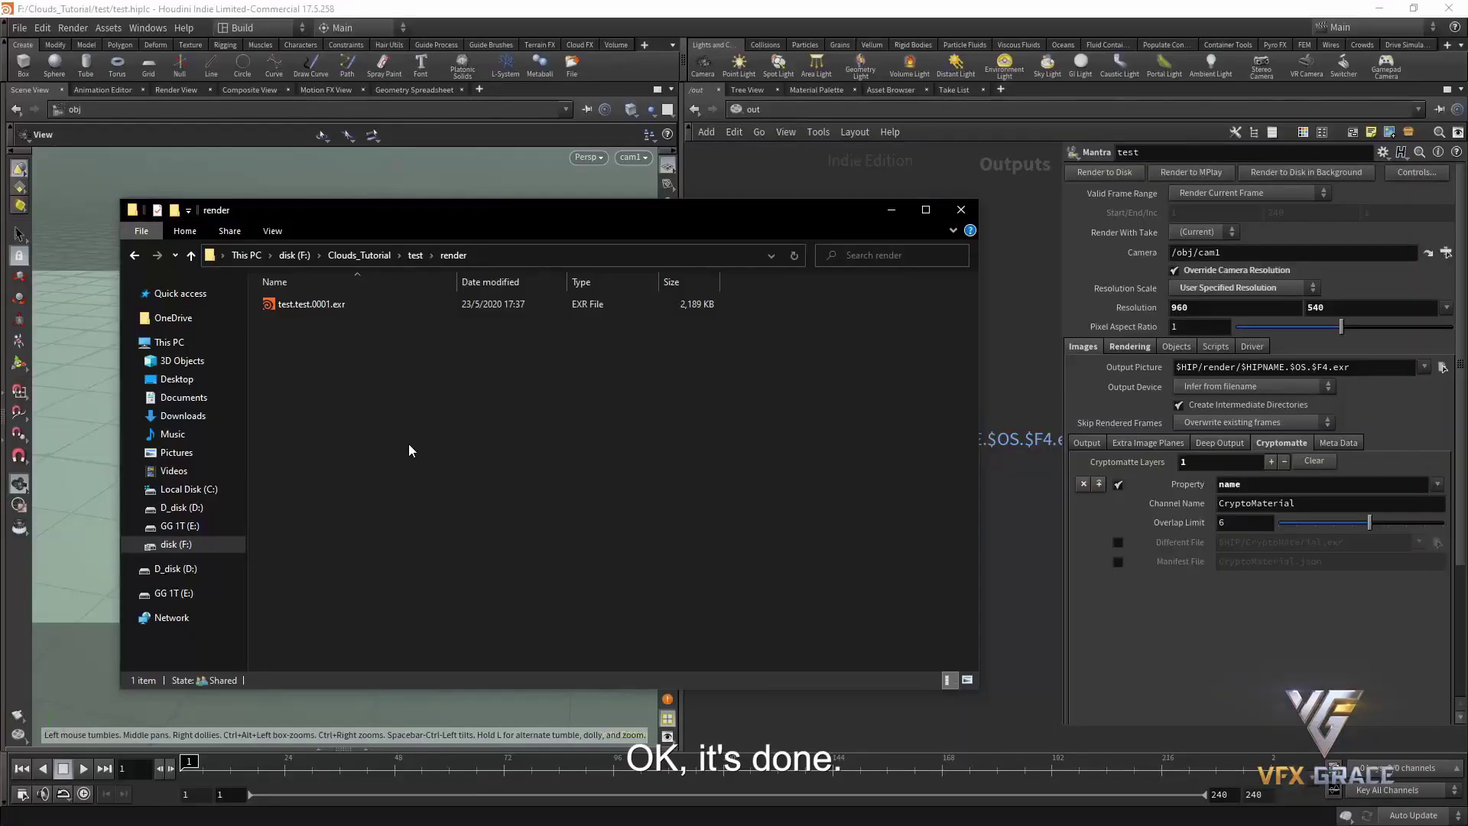
left_click(382, 303)
key("Return")
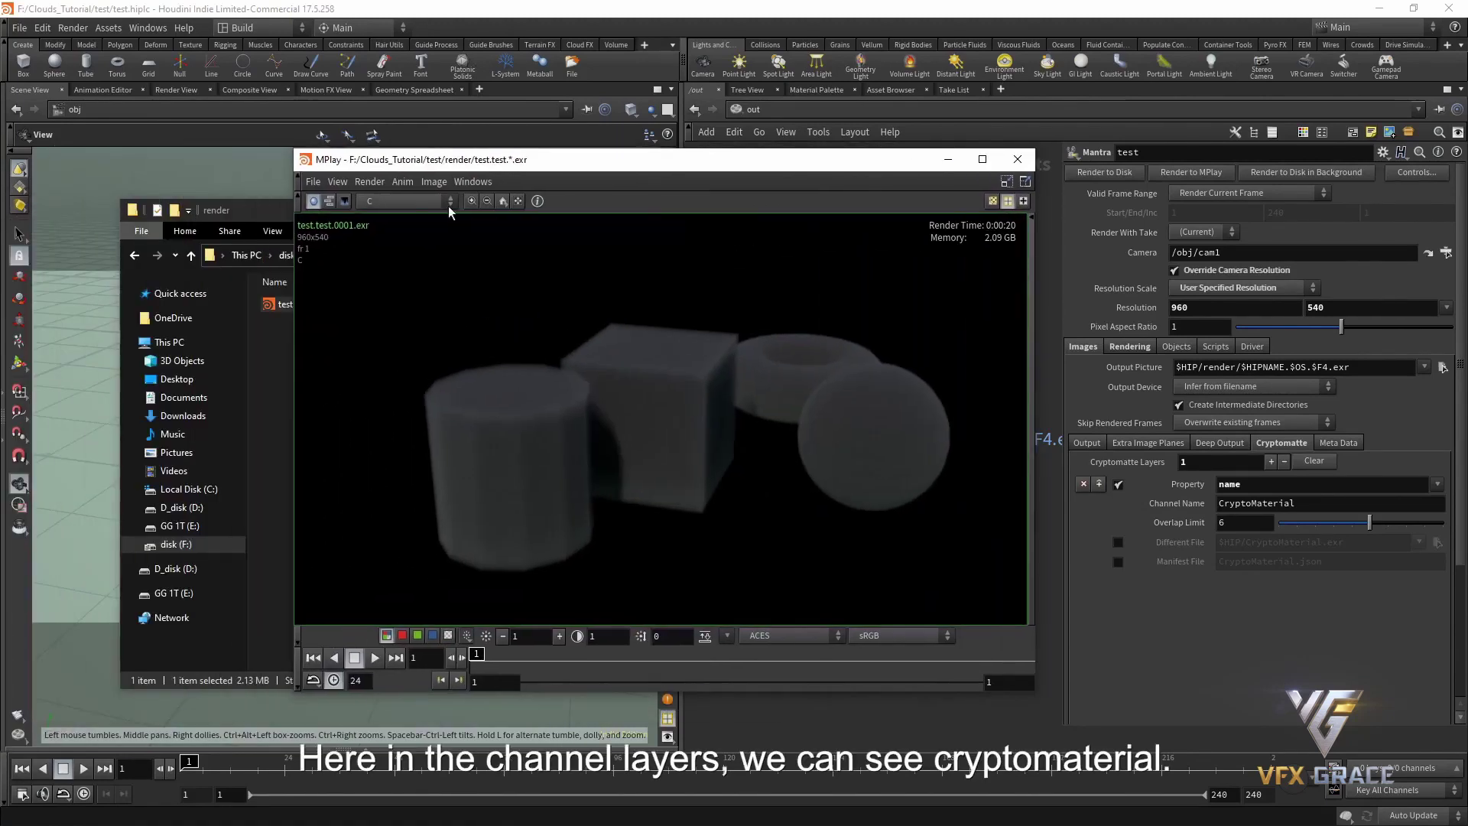
left_click(423, 201)
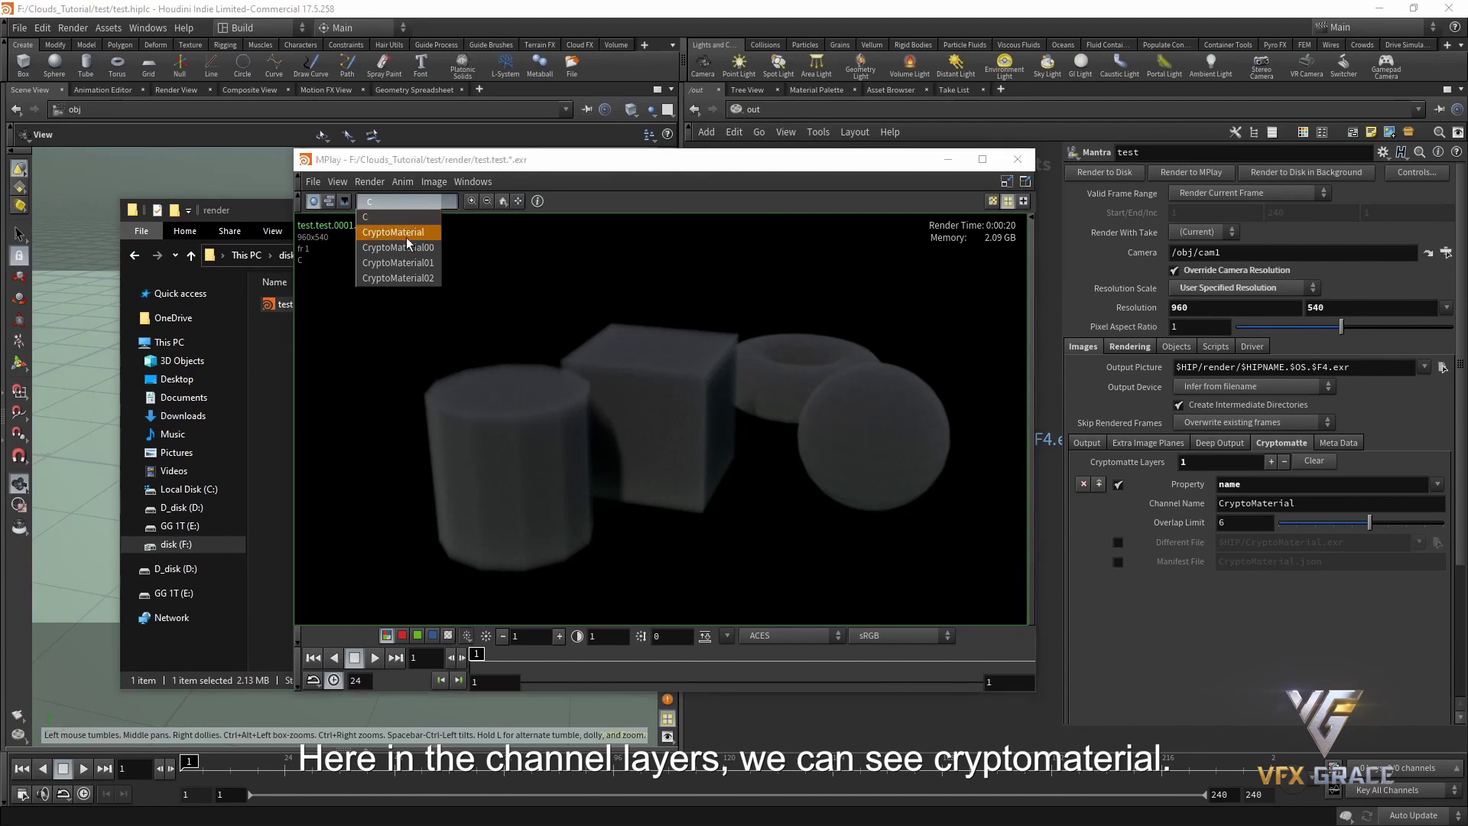
left_click(405, 233)
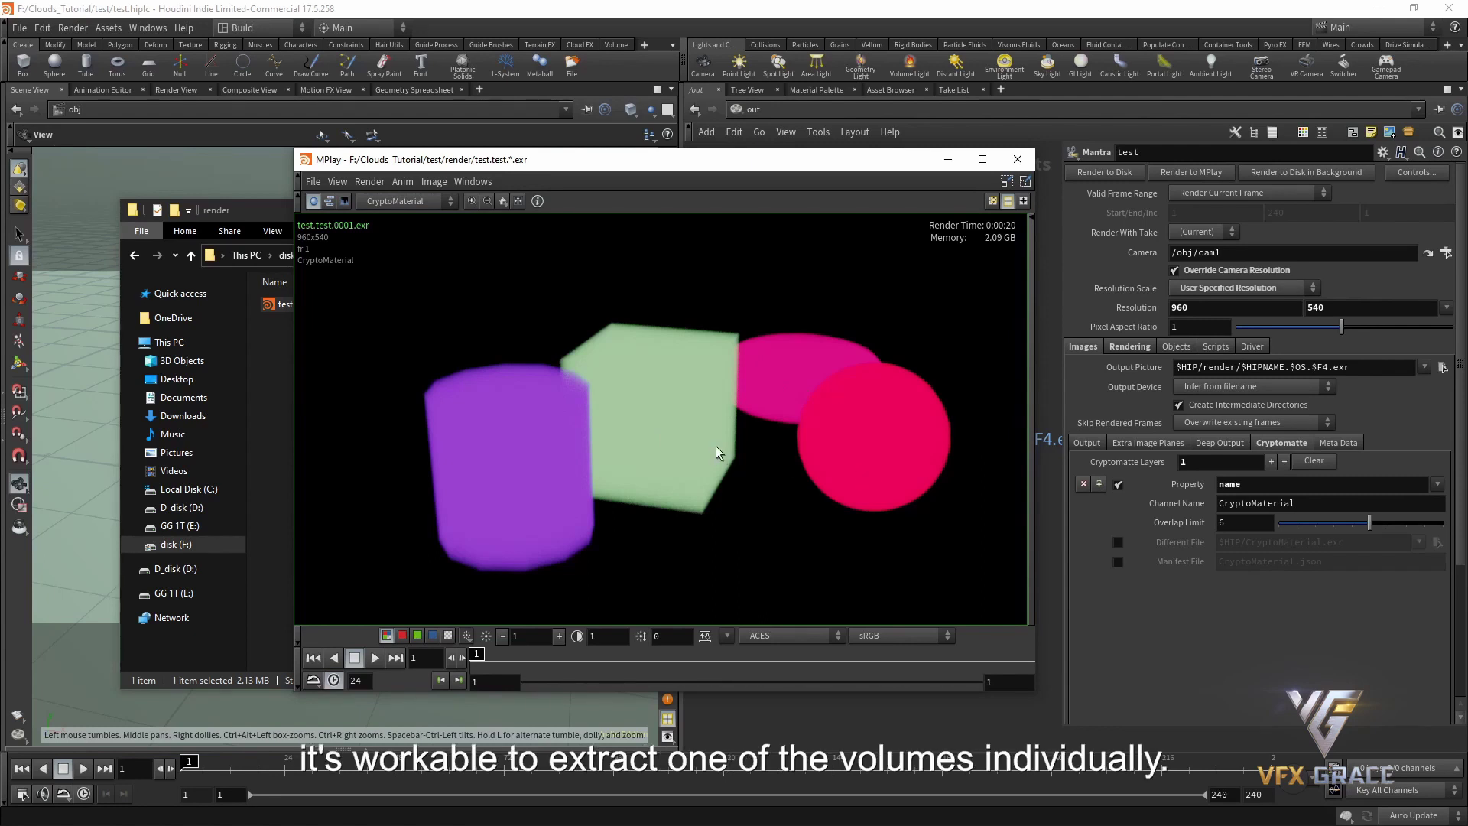
Step: Switch the Mantra Cryptomatte Property to material name
left_click(1081, 608)
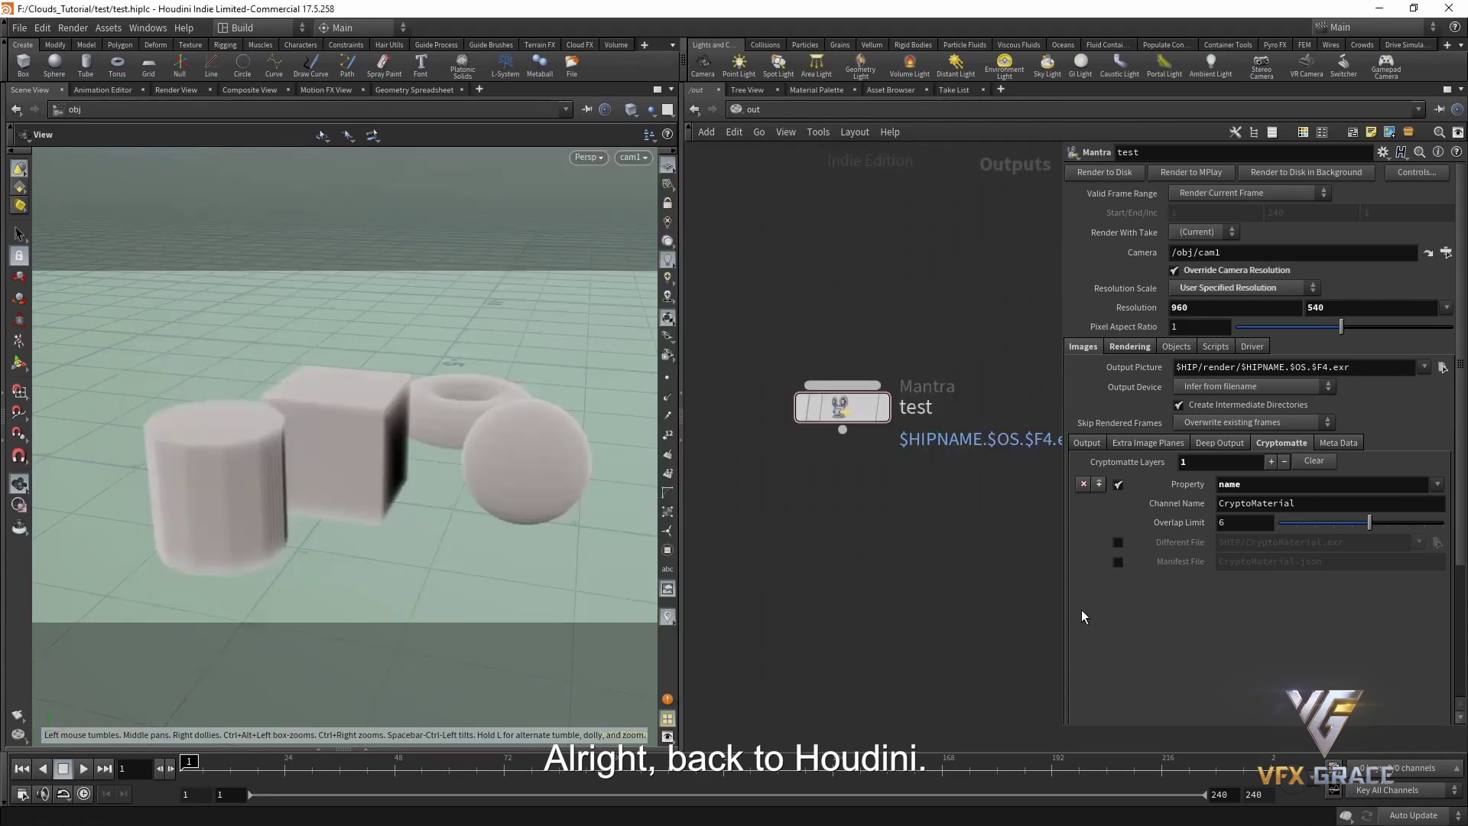
left_click(1440, 486)
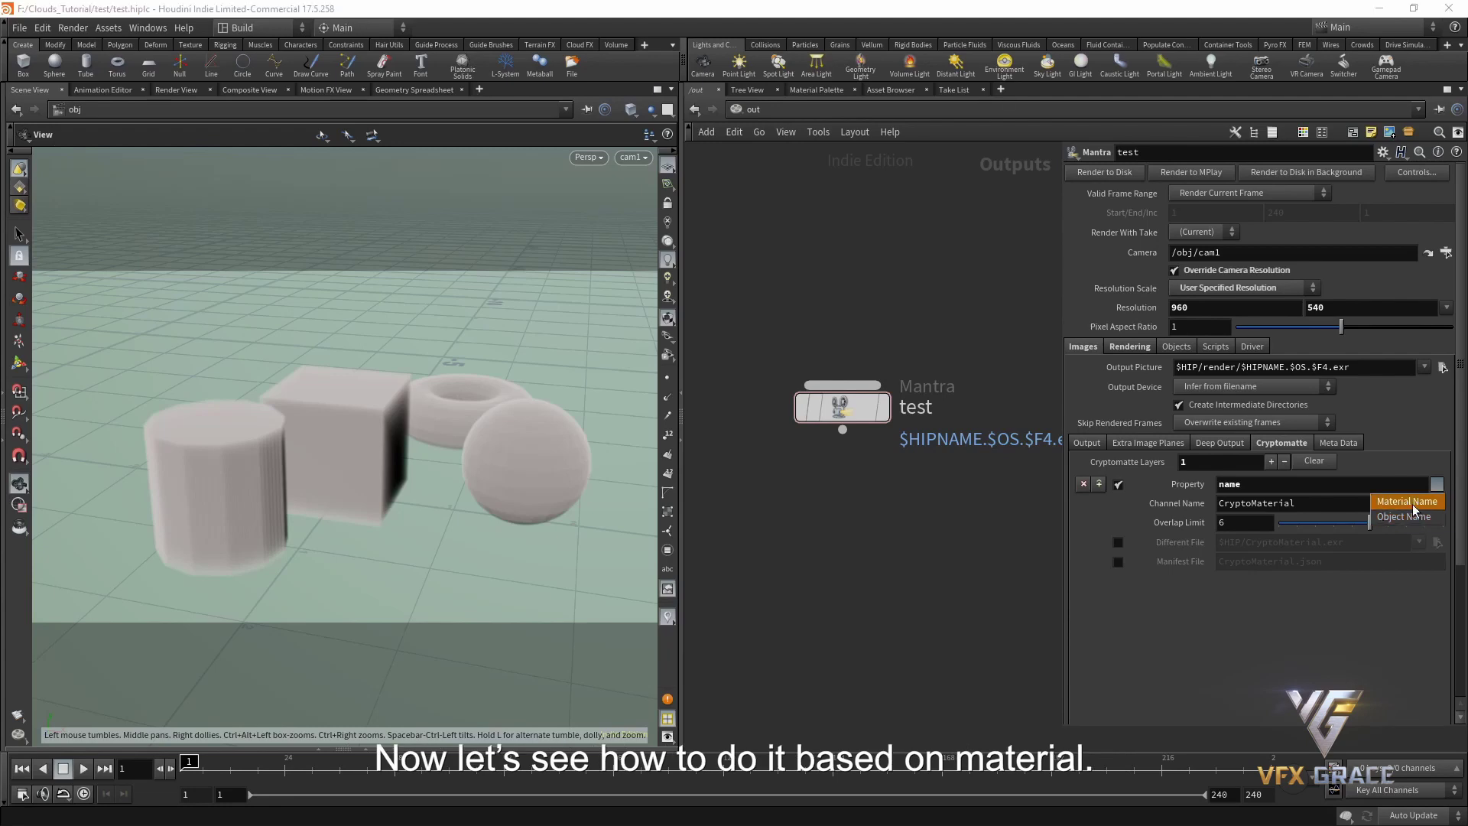
left_click(1411, 502)
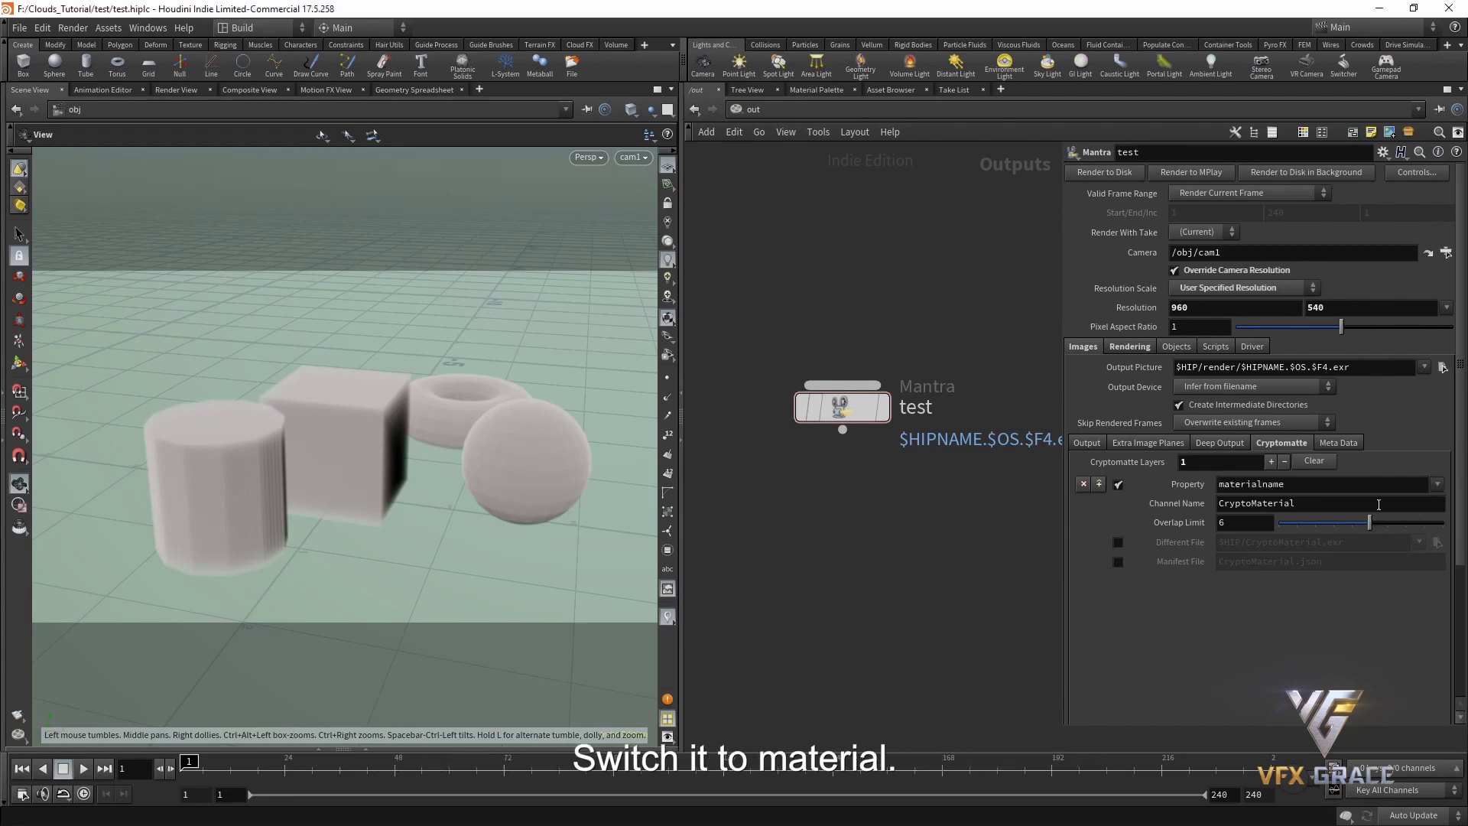
Step: In /obj, hide the four primitive objects and display the user geometry's volumes
left_click(819, 106)
left_click(844, 164)
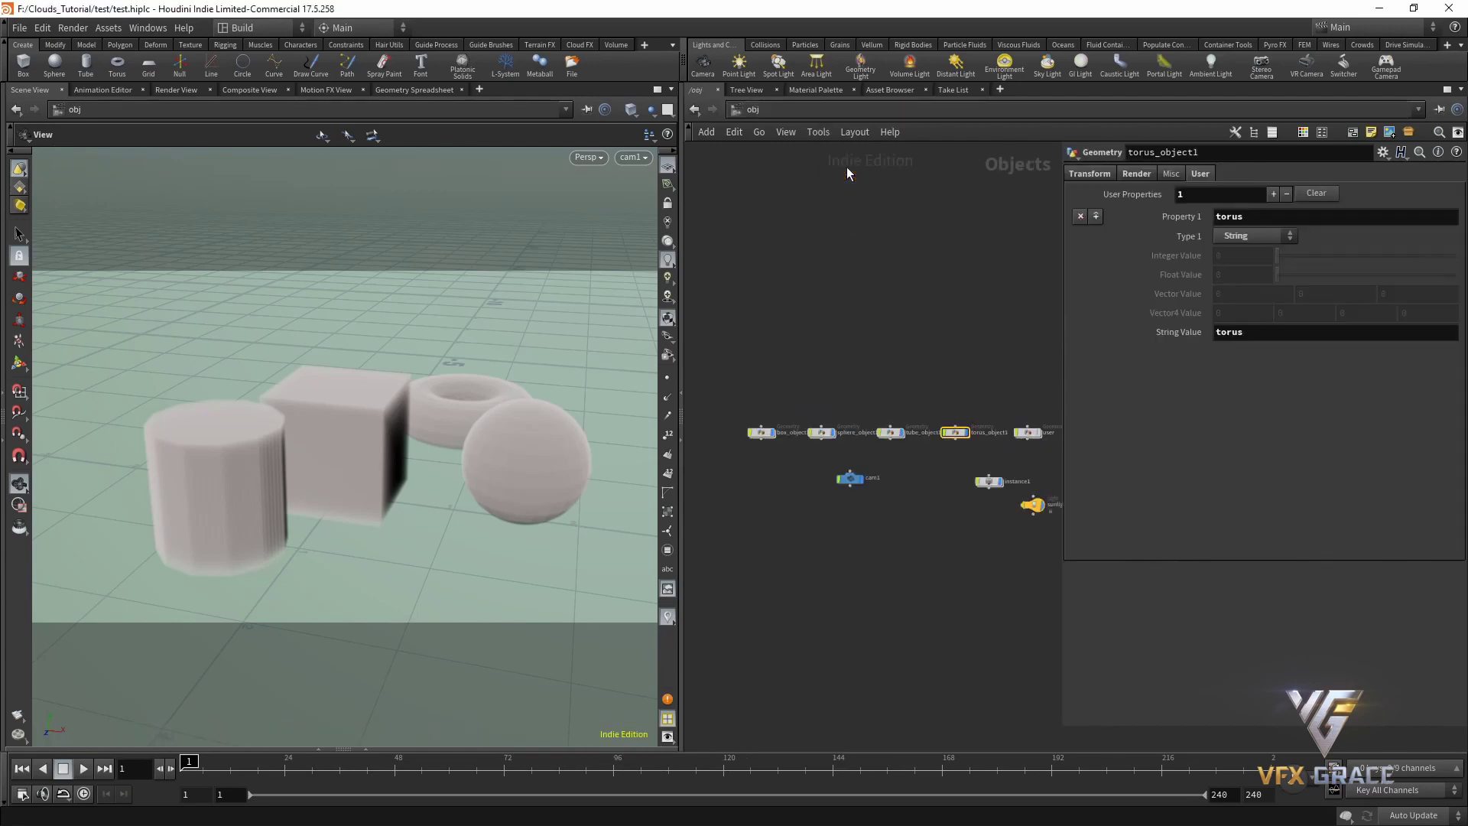
left_click_drag(983, 442, 778, 396)
left_click(790, 431)
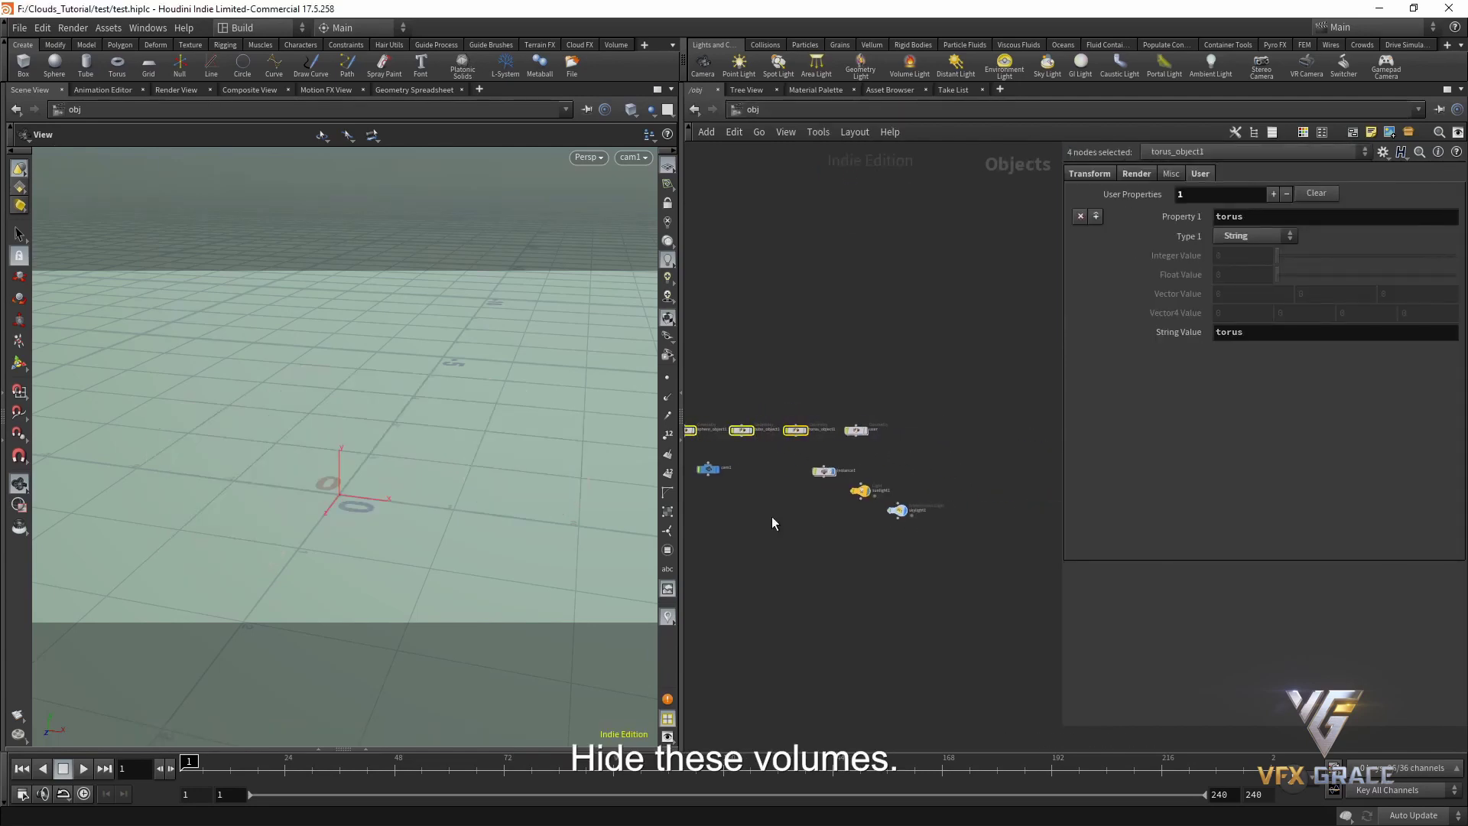
scroll(838, 442, "up", 5)
middle_click_drag(838, 442, 873, 485)
left_click(874, 419)
left_click(908, 419)
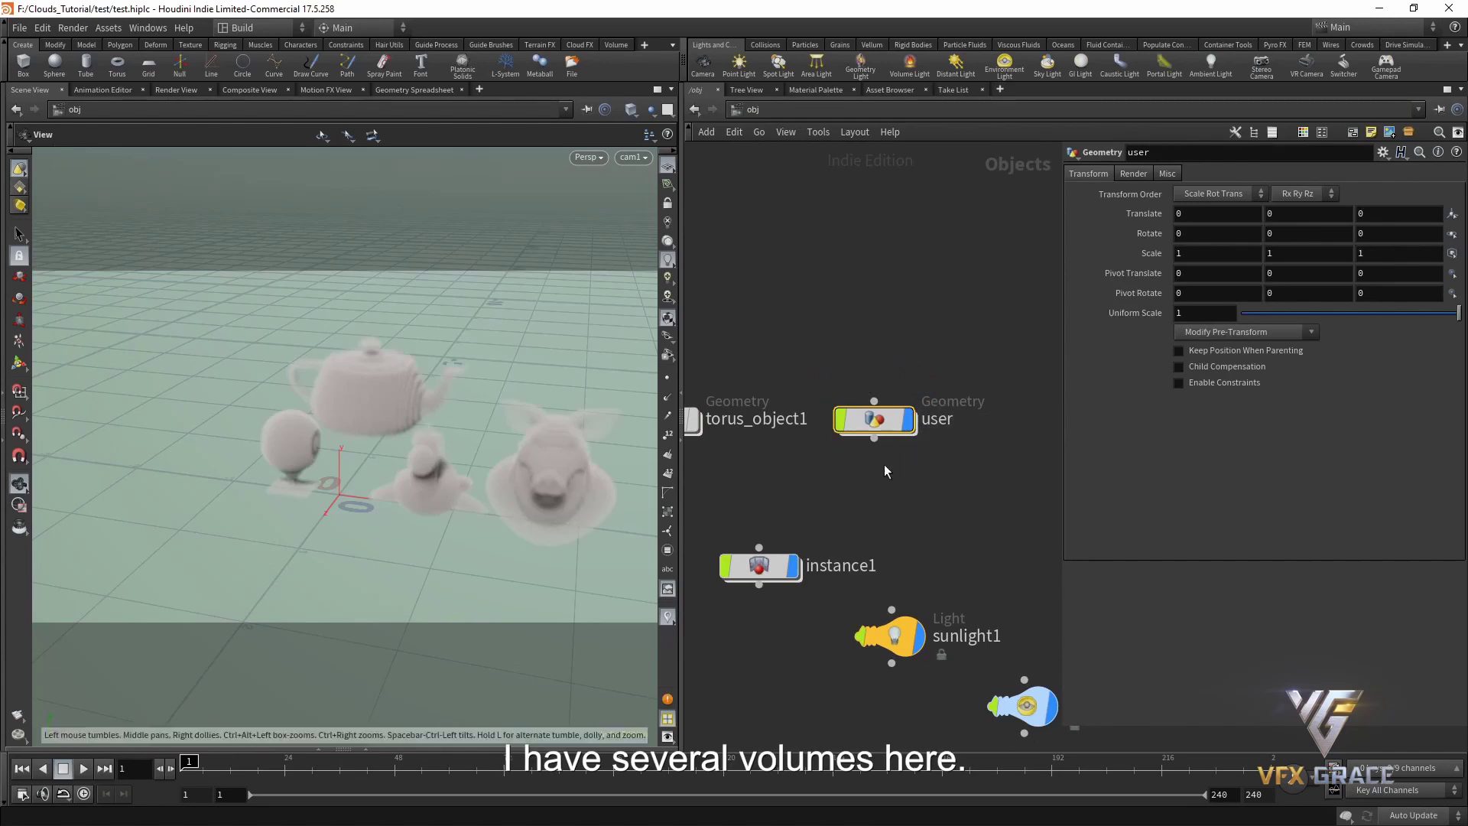
Step: Inspect the inputs of the merge node inside the user geometry
double_click(884, 430)
scroll(841, 536, "down", 4)
left_click(898, 517)
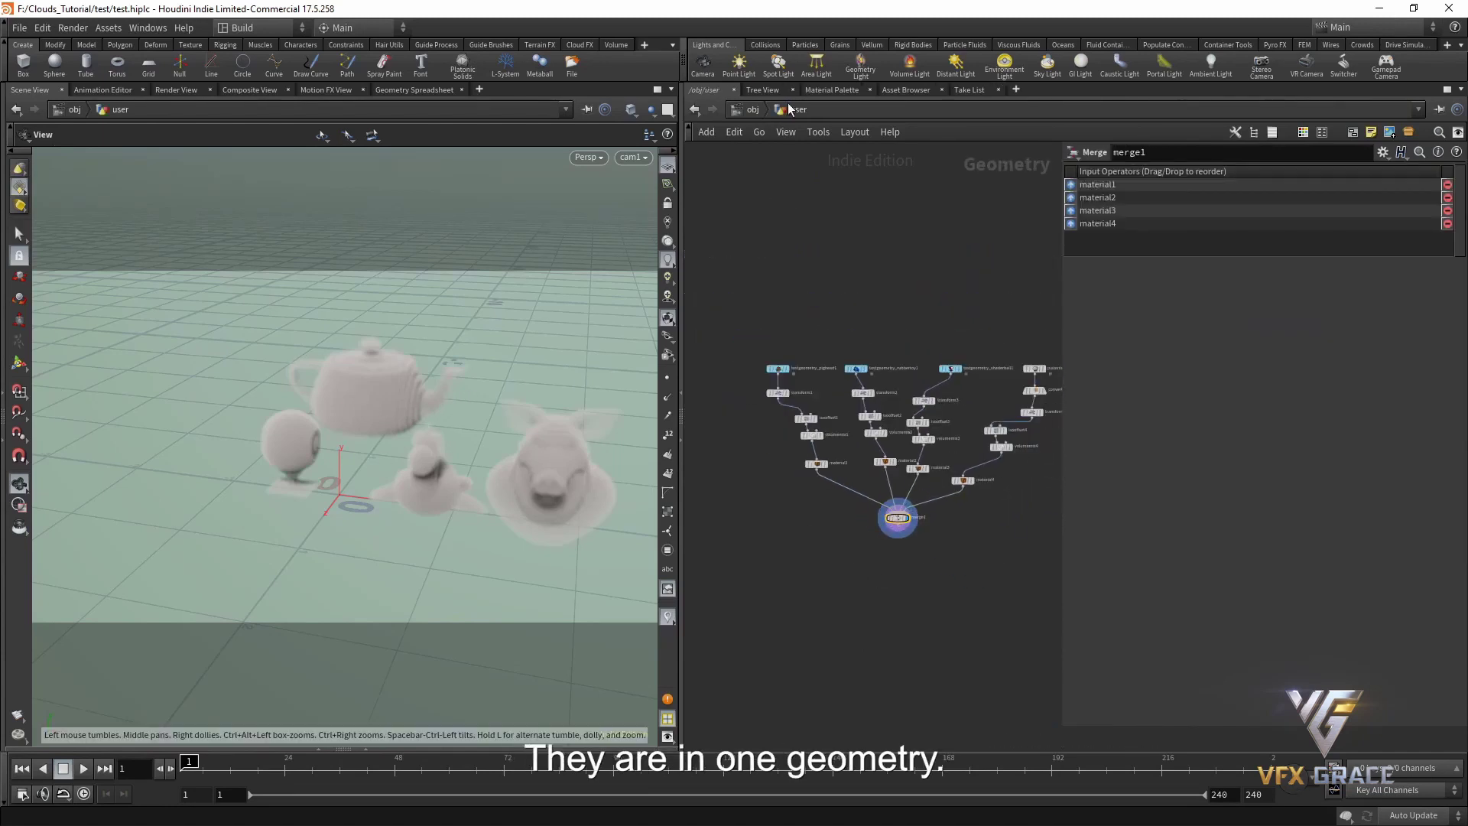
left_click(752, 109)
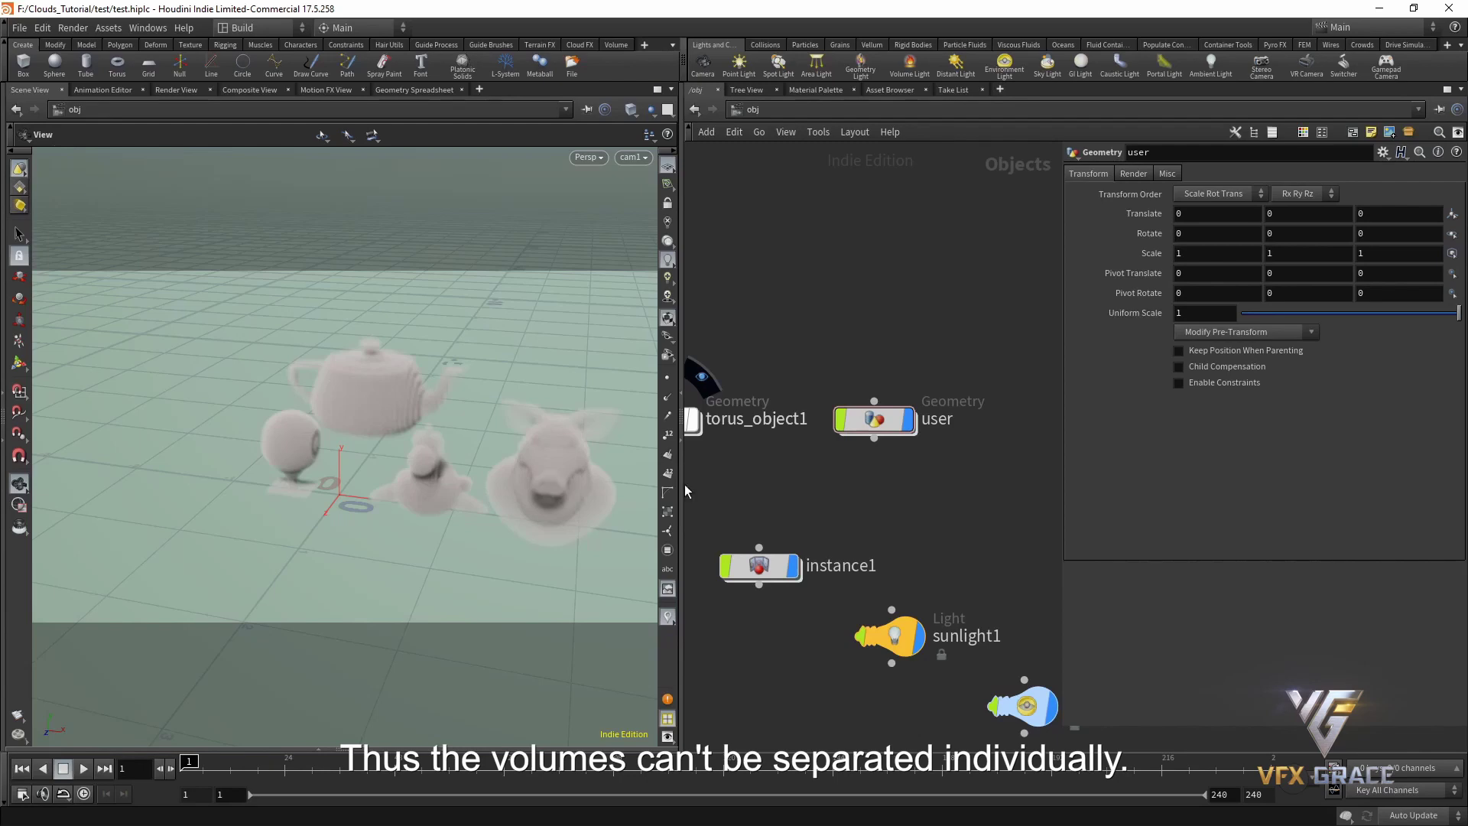
Step: Check material1–material4's /mat assignments inside the user geometry, then go back up to /obj
double_click(874, 419)
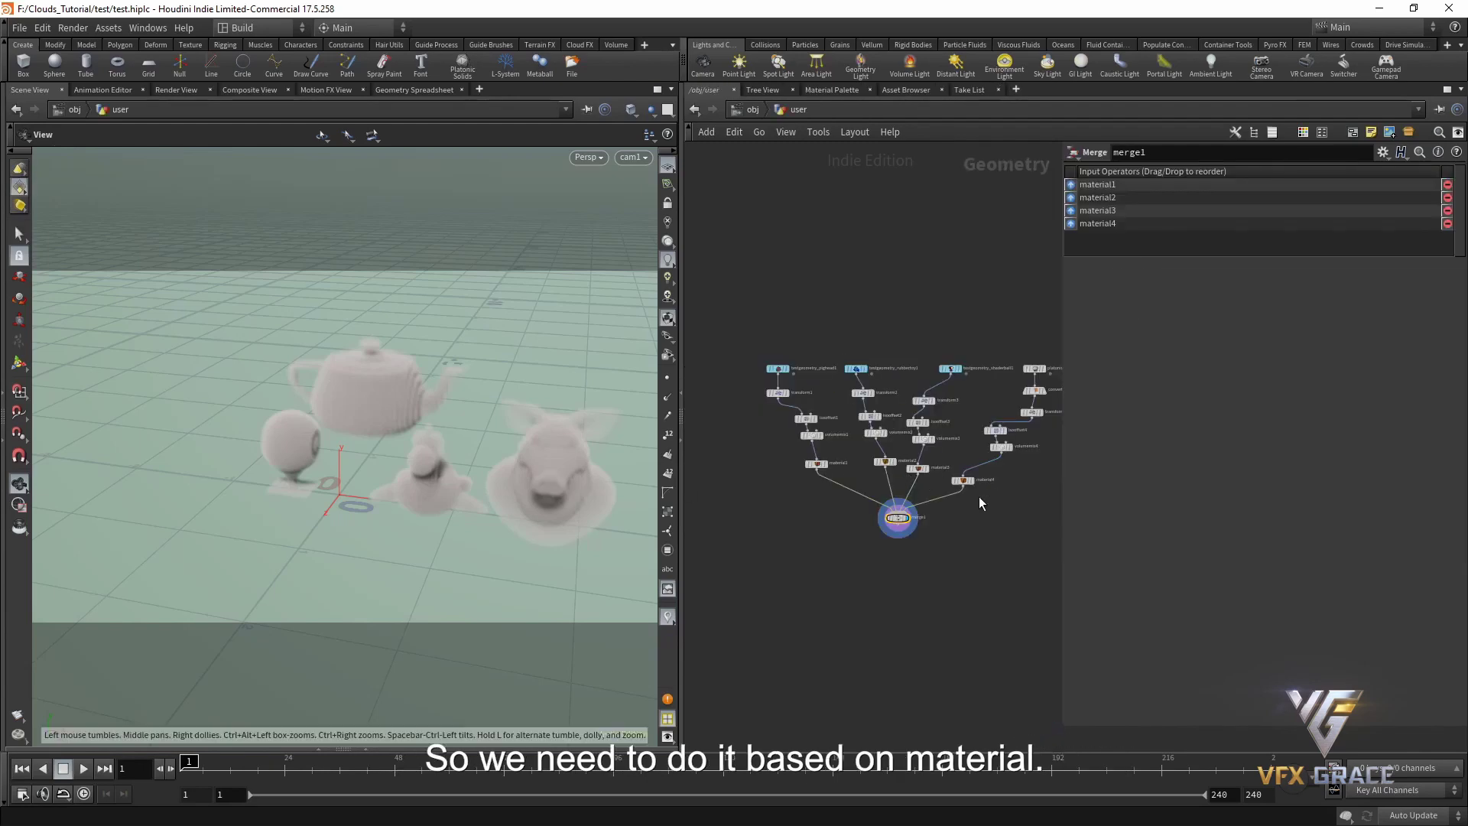
scroll(950, 505, "up", 5)
left_click(722, 431)
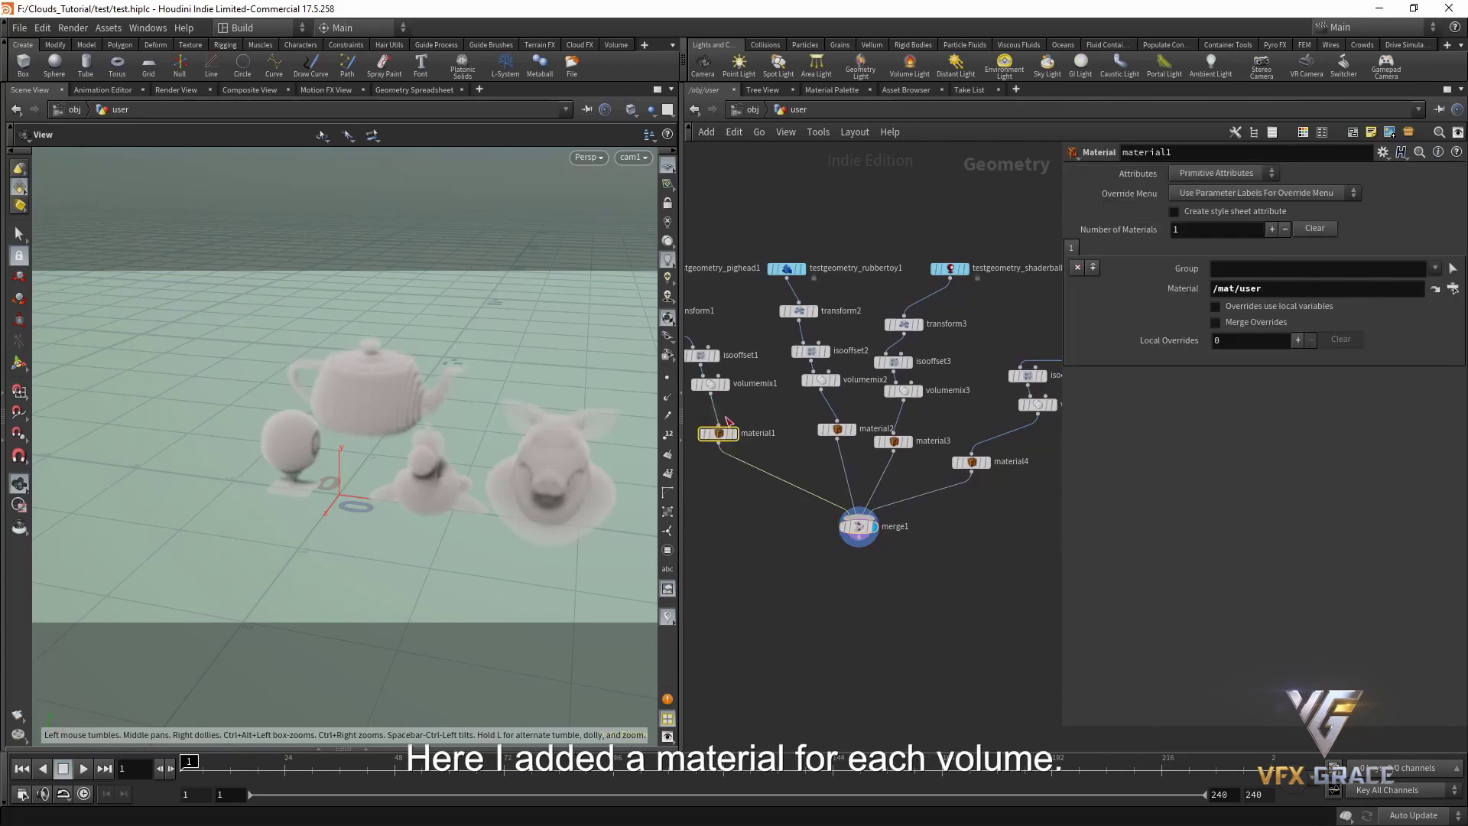
left_click(837, 429)
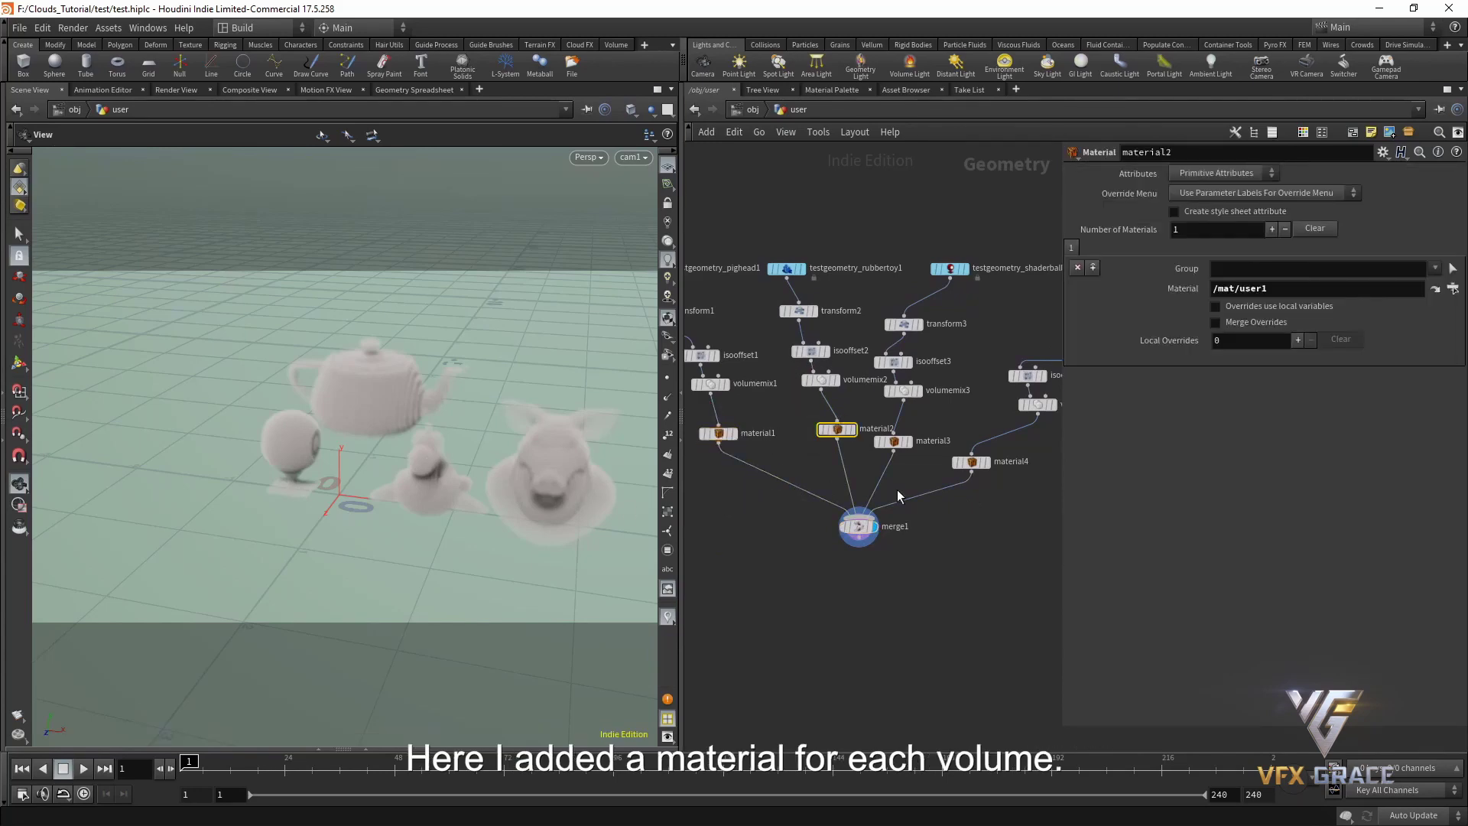
left_click(894, 441)
left_click(971, 461)
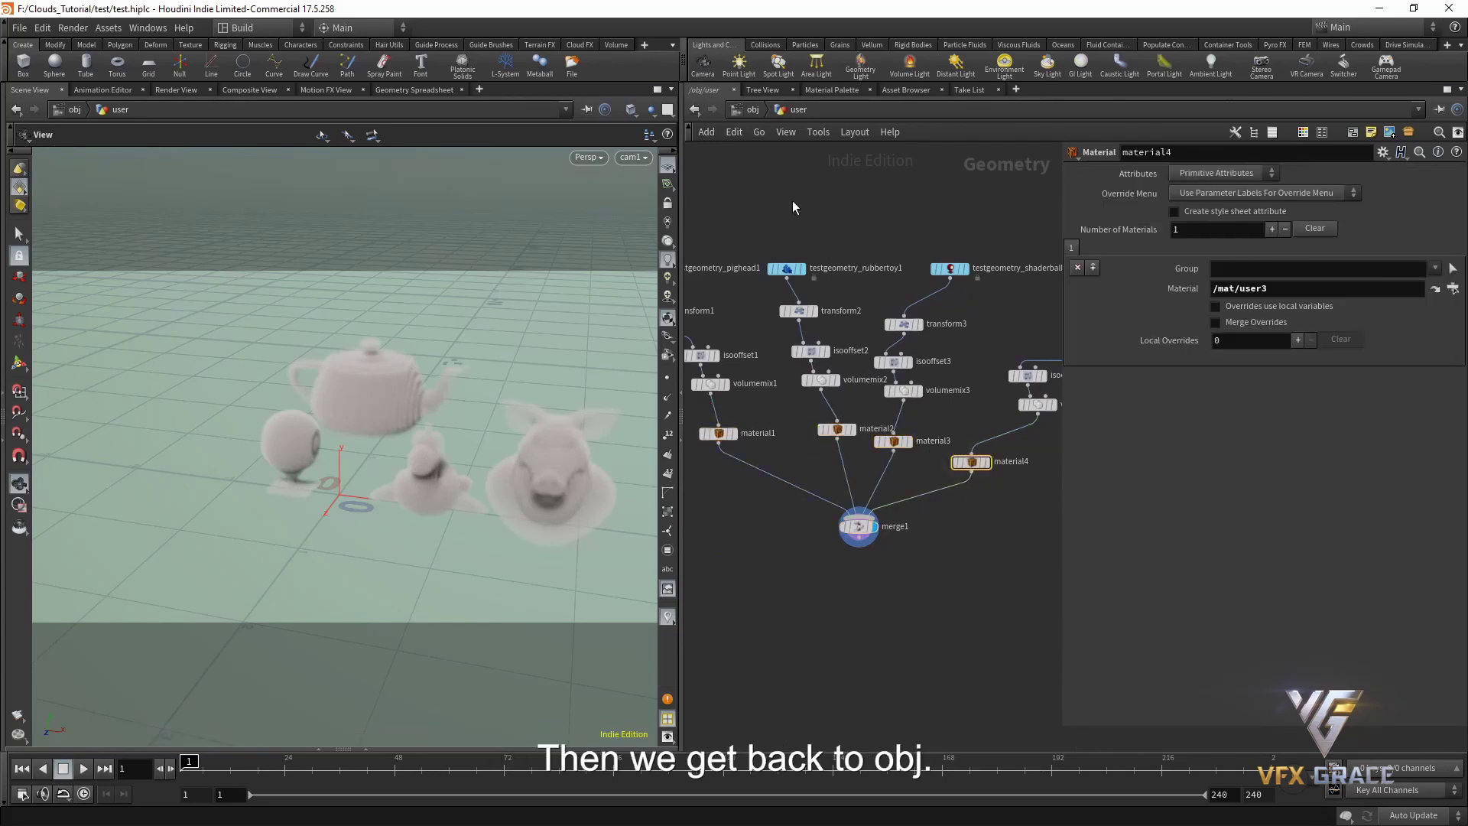
left_click(746, 110)
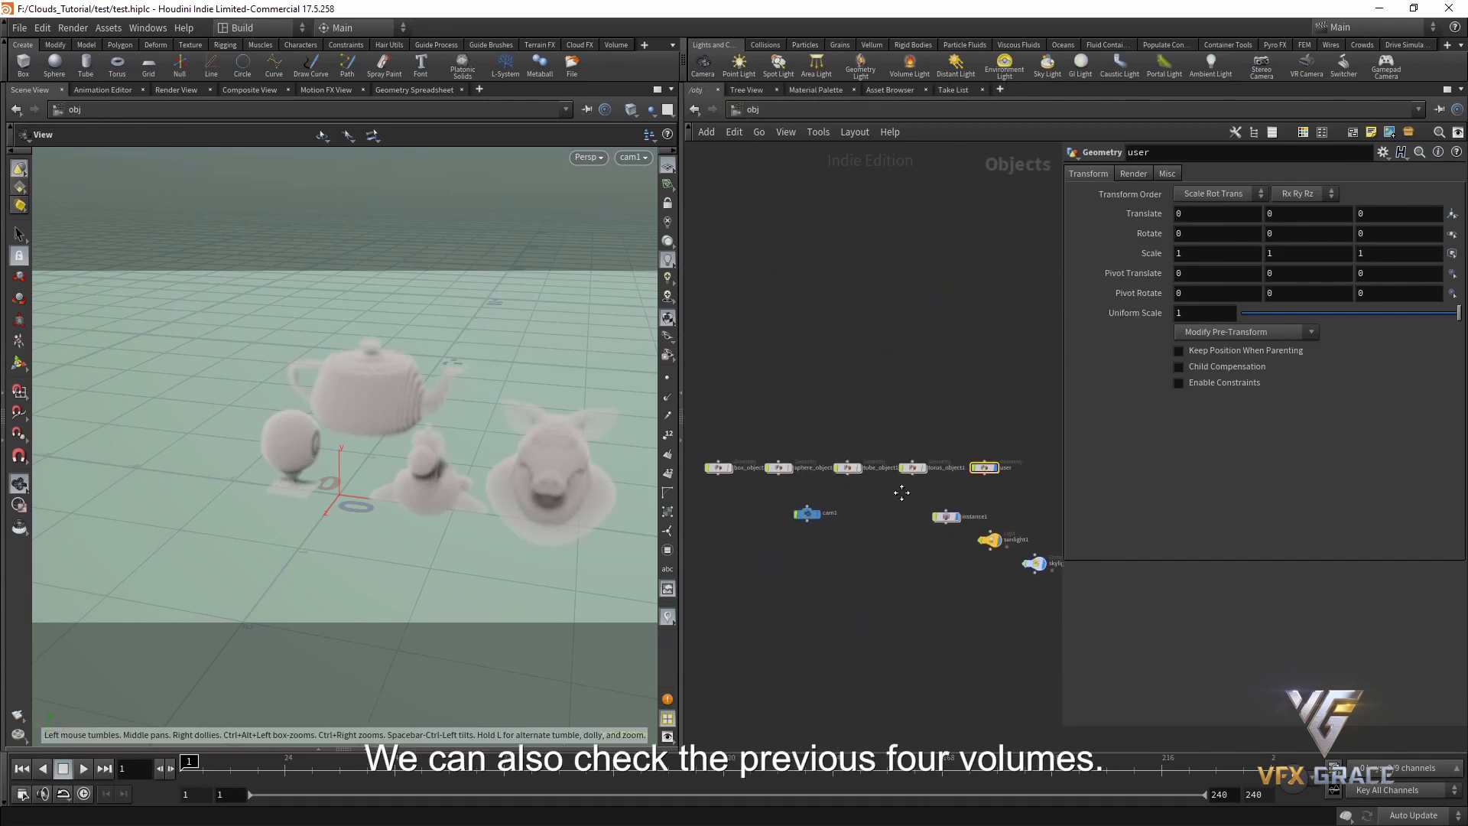
Step: Move the box, sphere, tube and torus objects to Translate X -1.22444
left_click_drag(934, 492, 685, 405)
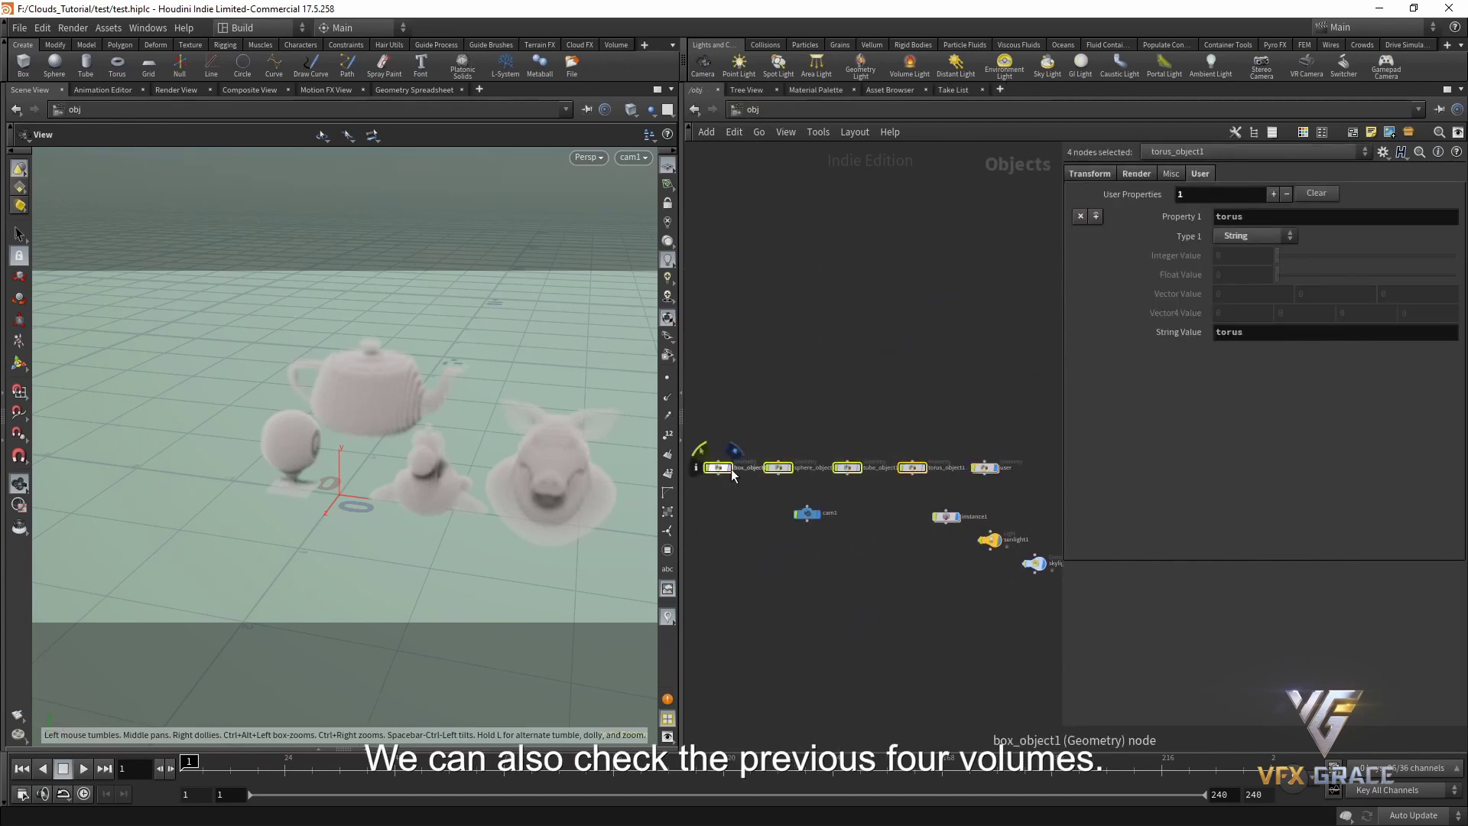
left_click(791, 545)
left_click_drag(891, 476, 714, 389)
left_click(1090, 173)
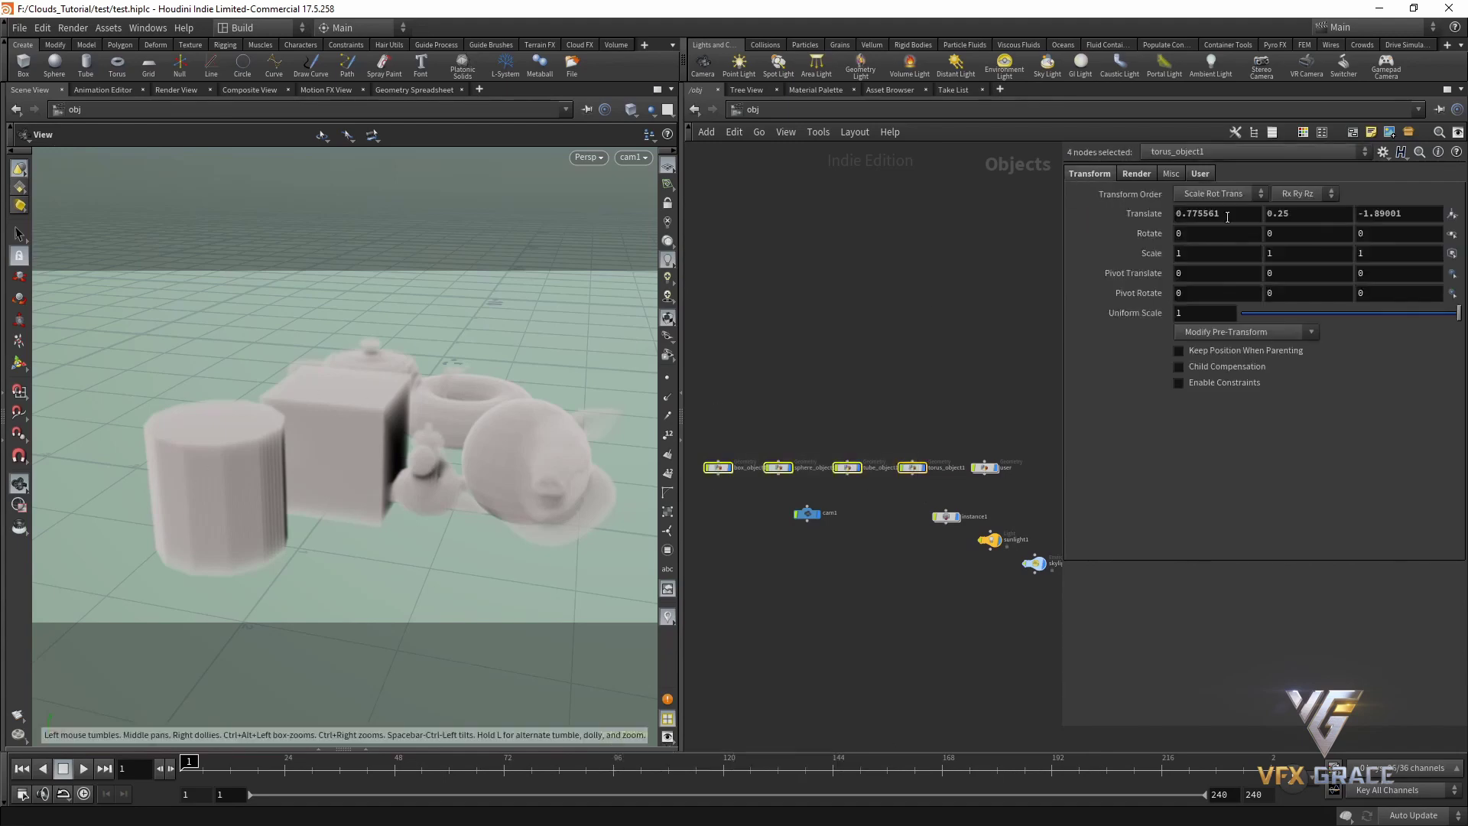
middle_click_drag(1197, 213, 1253, 195)
left_click(929, 581)
left_click(780, 111)
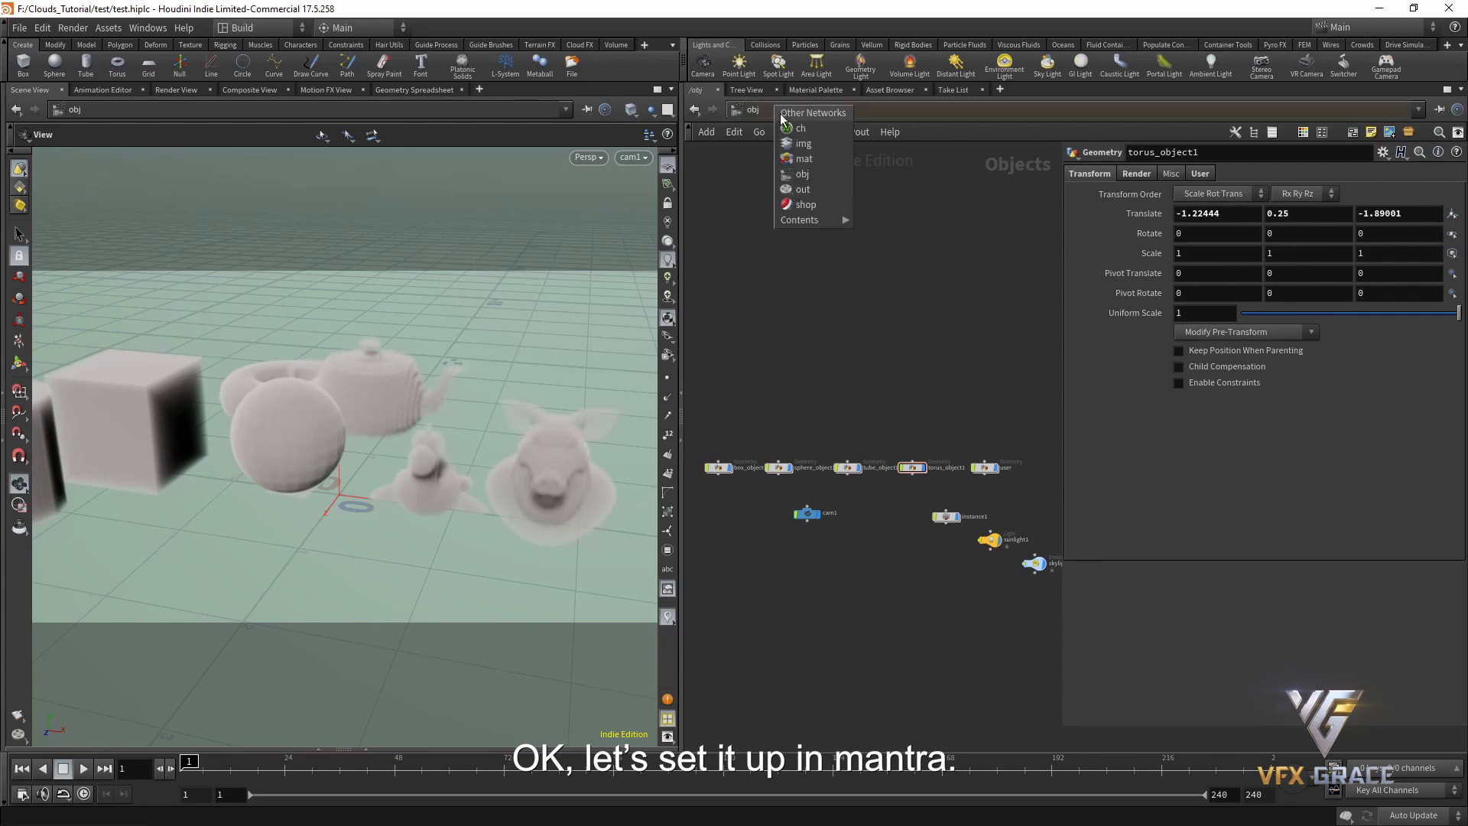
Step: In /out, add a second Cryptomatte layer and set layer 1 to Object Name with channel CryptoObject
left_click(810, 189)
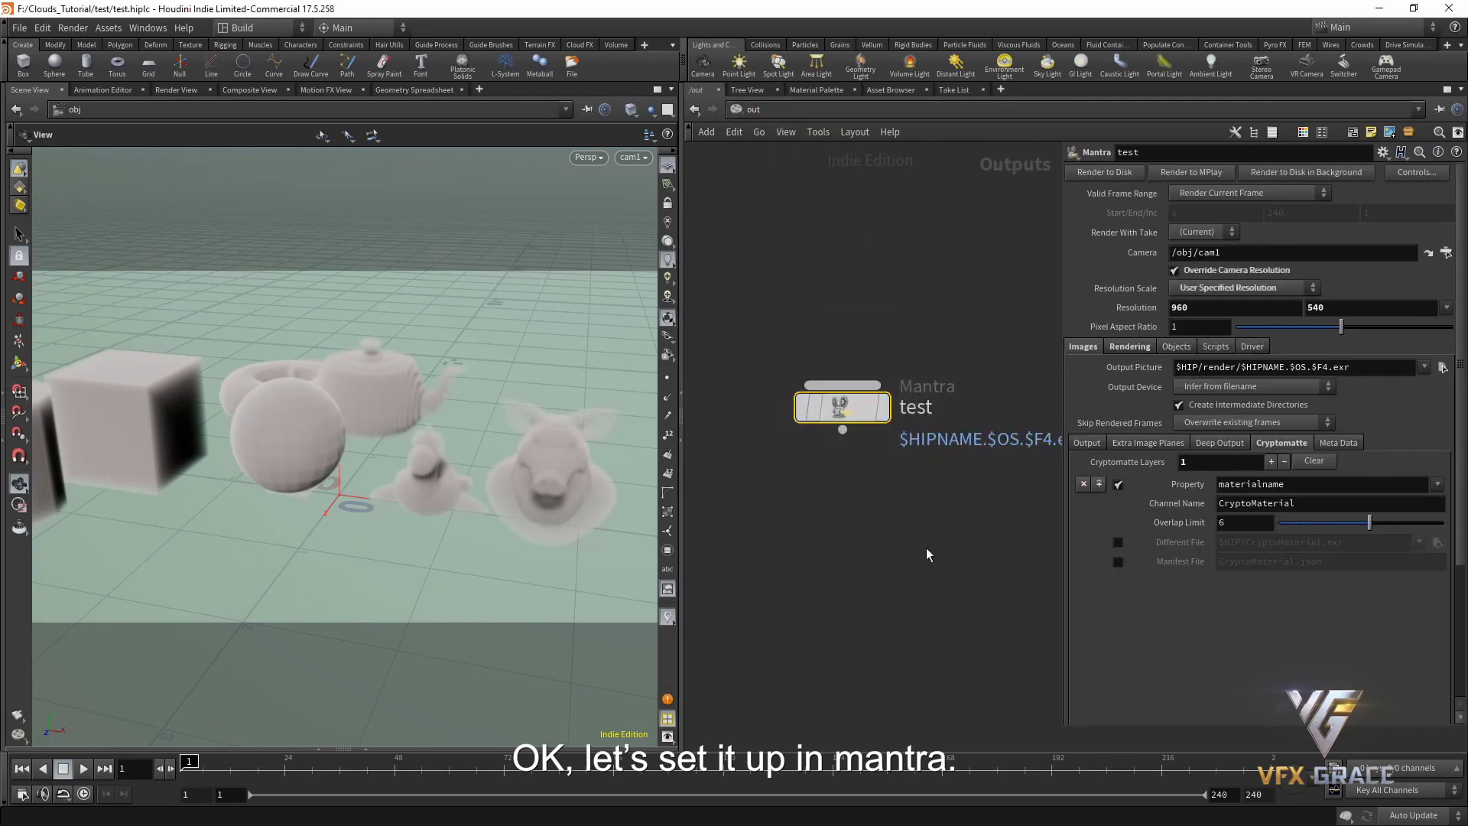
left_click(1270, 462)
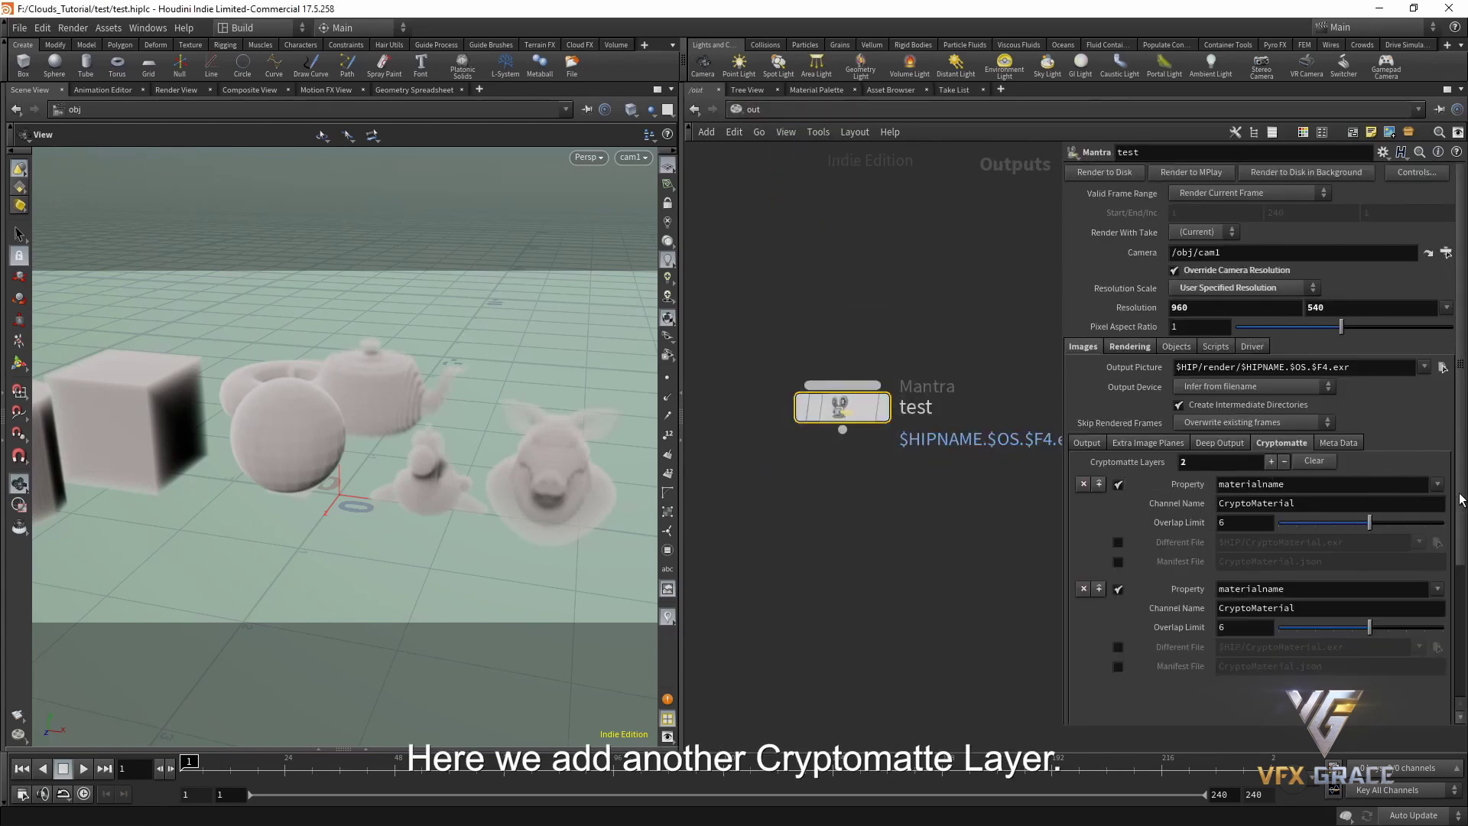
left_click(1437, 484)
left_click(1425, 517)
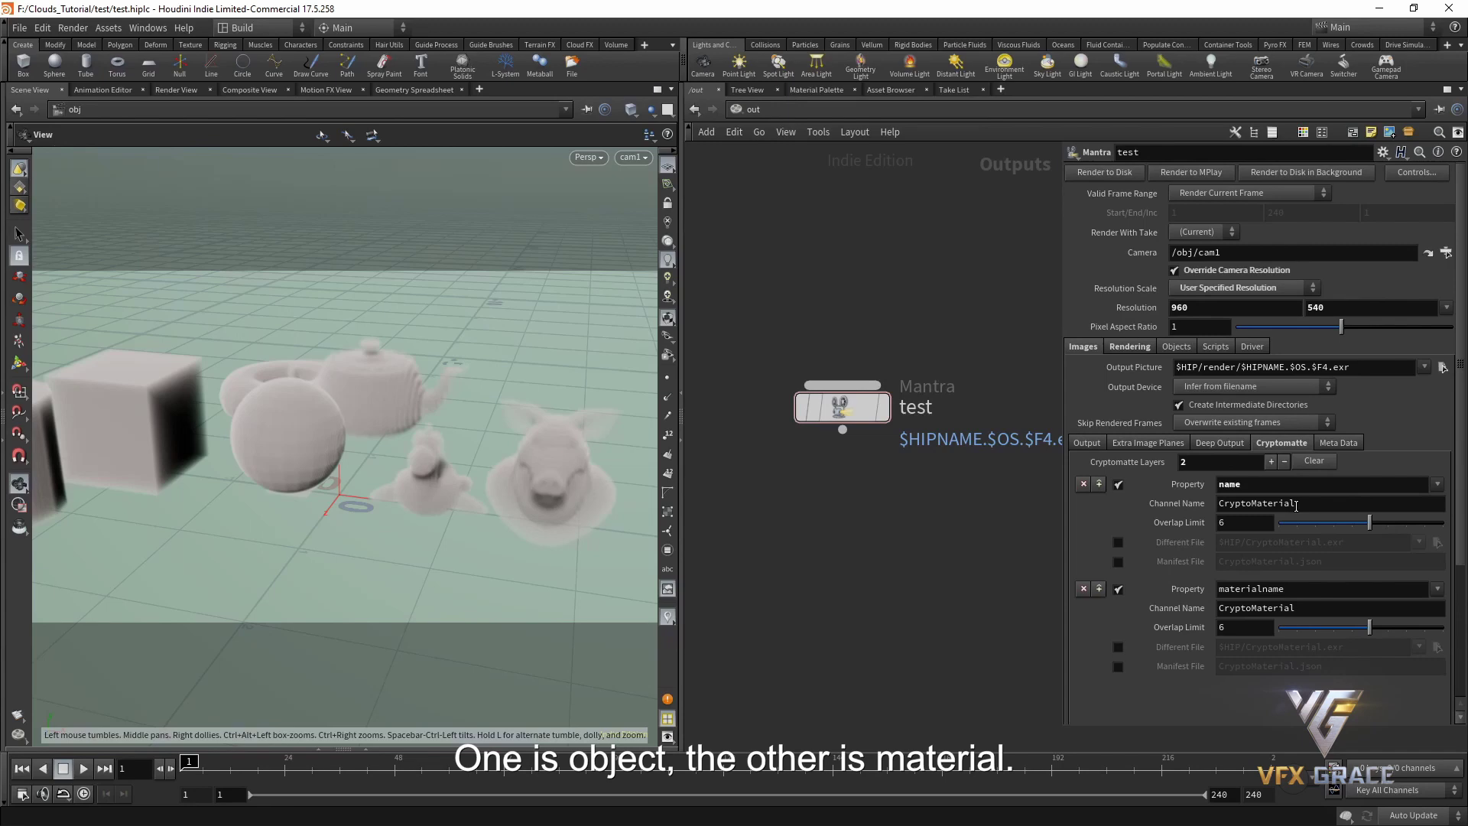
left_click_drag(1296, 505, 1250, 481)
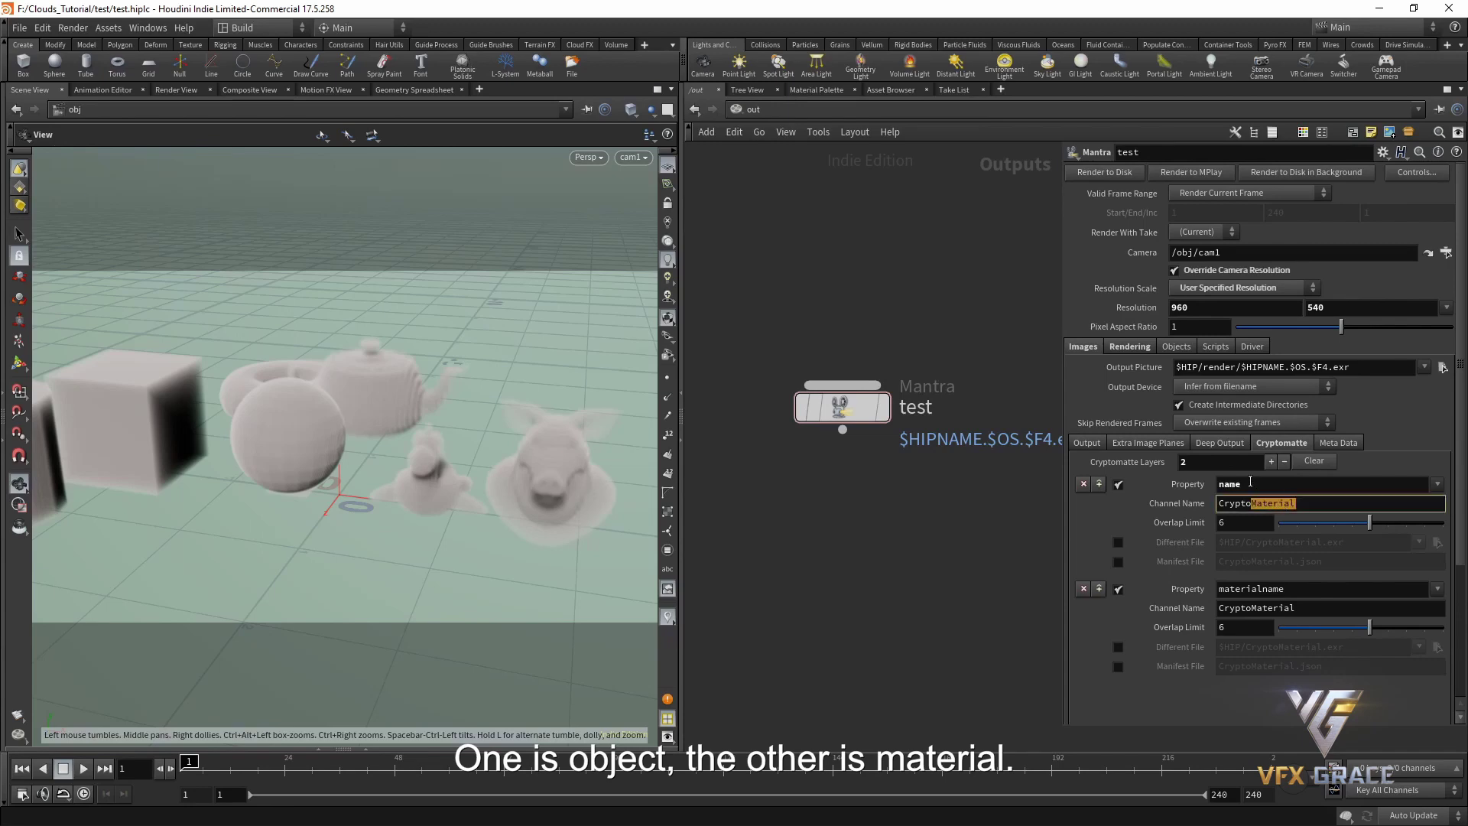
type("Object")
key("Return")
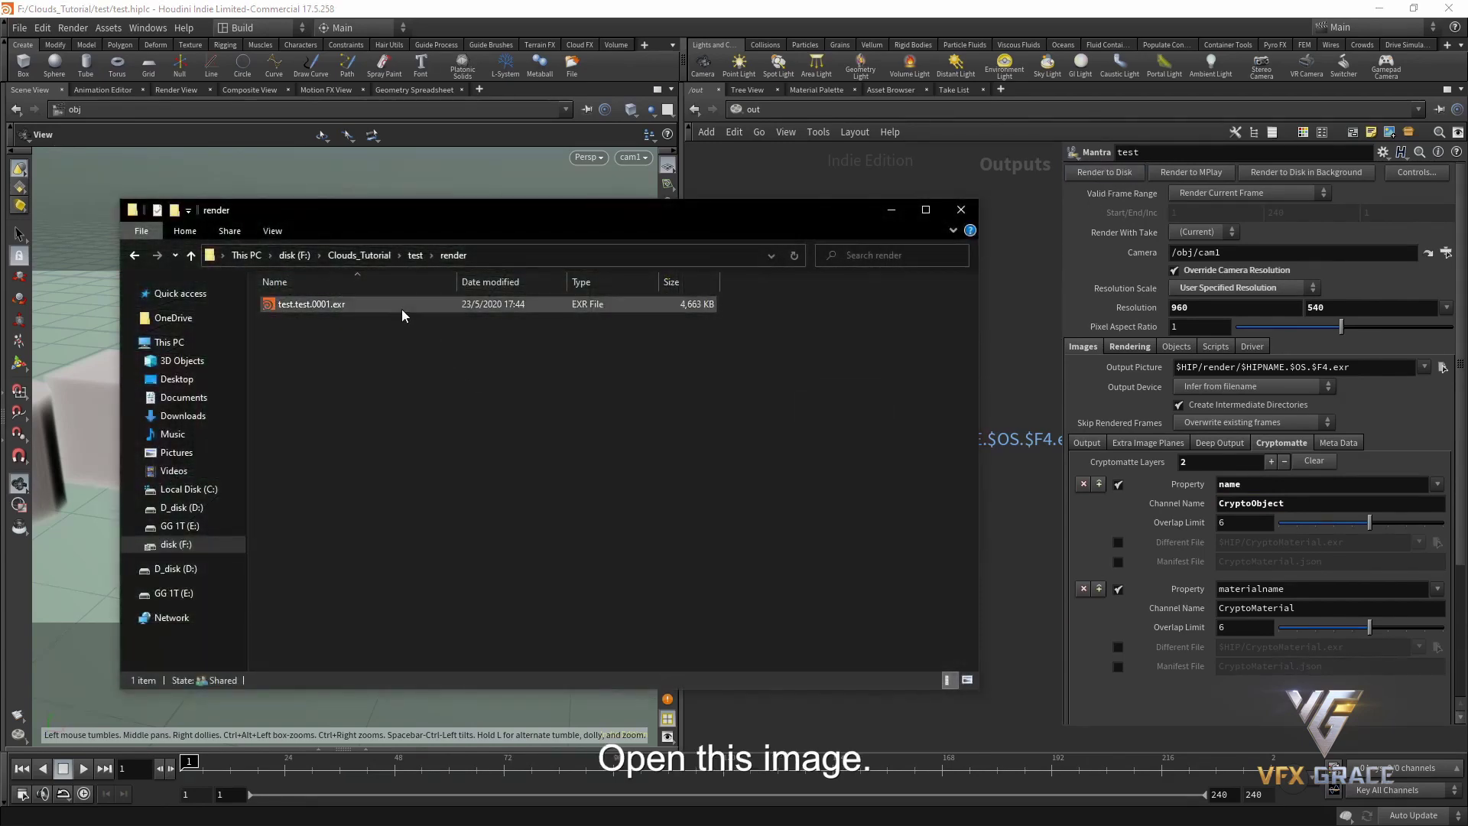
Step: Open the rendered test.test.0001.exr in MPlay and view its CryptoObject matte
double_click(395, 305)
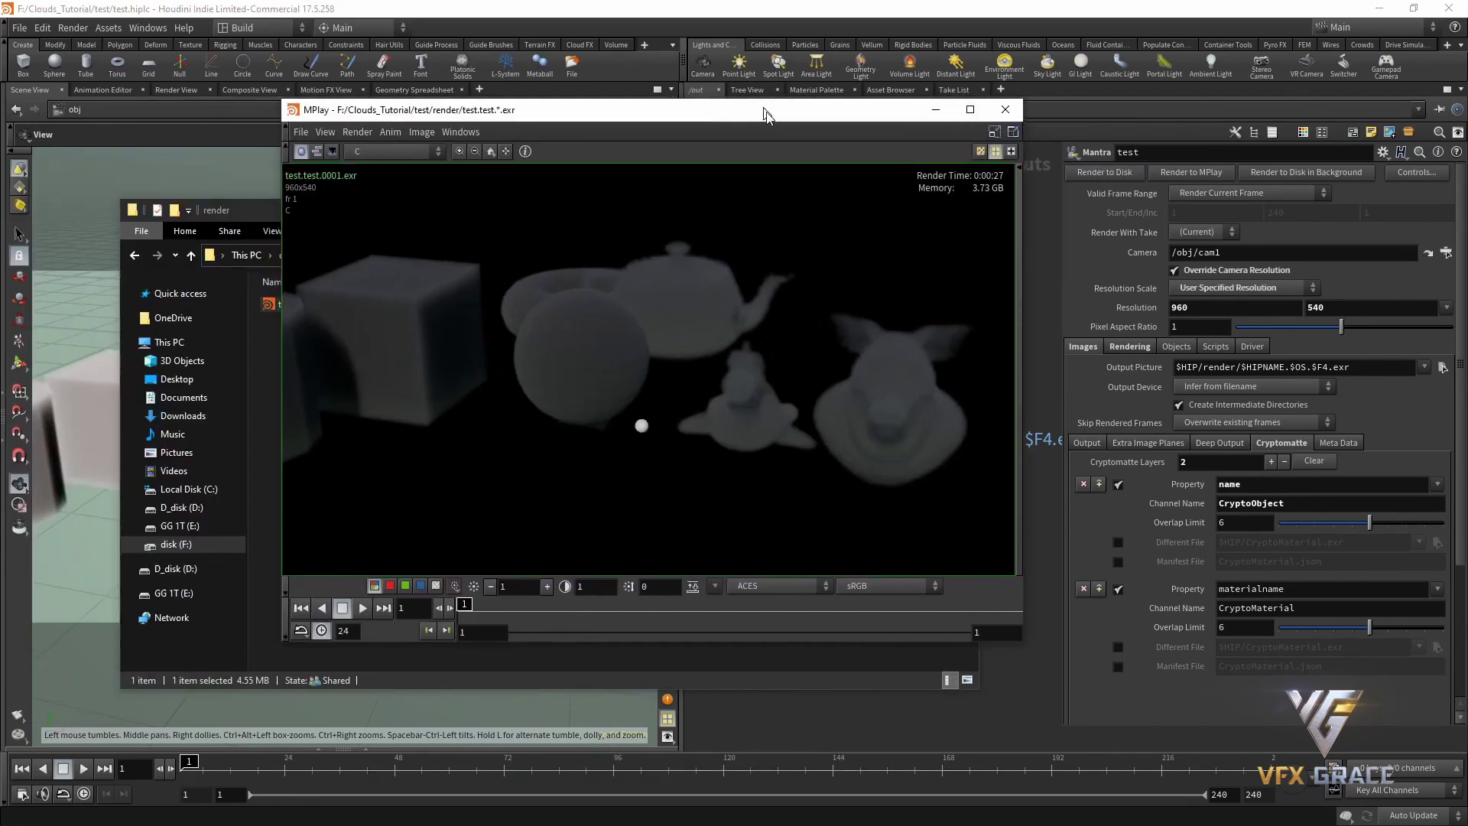
left_click_drag(767, 115, 799, 156)
left_click(429, 196)
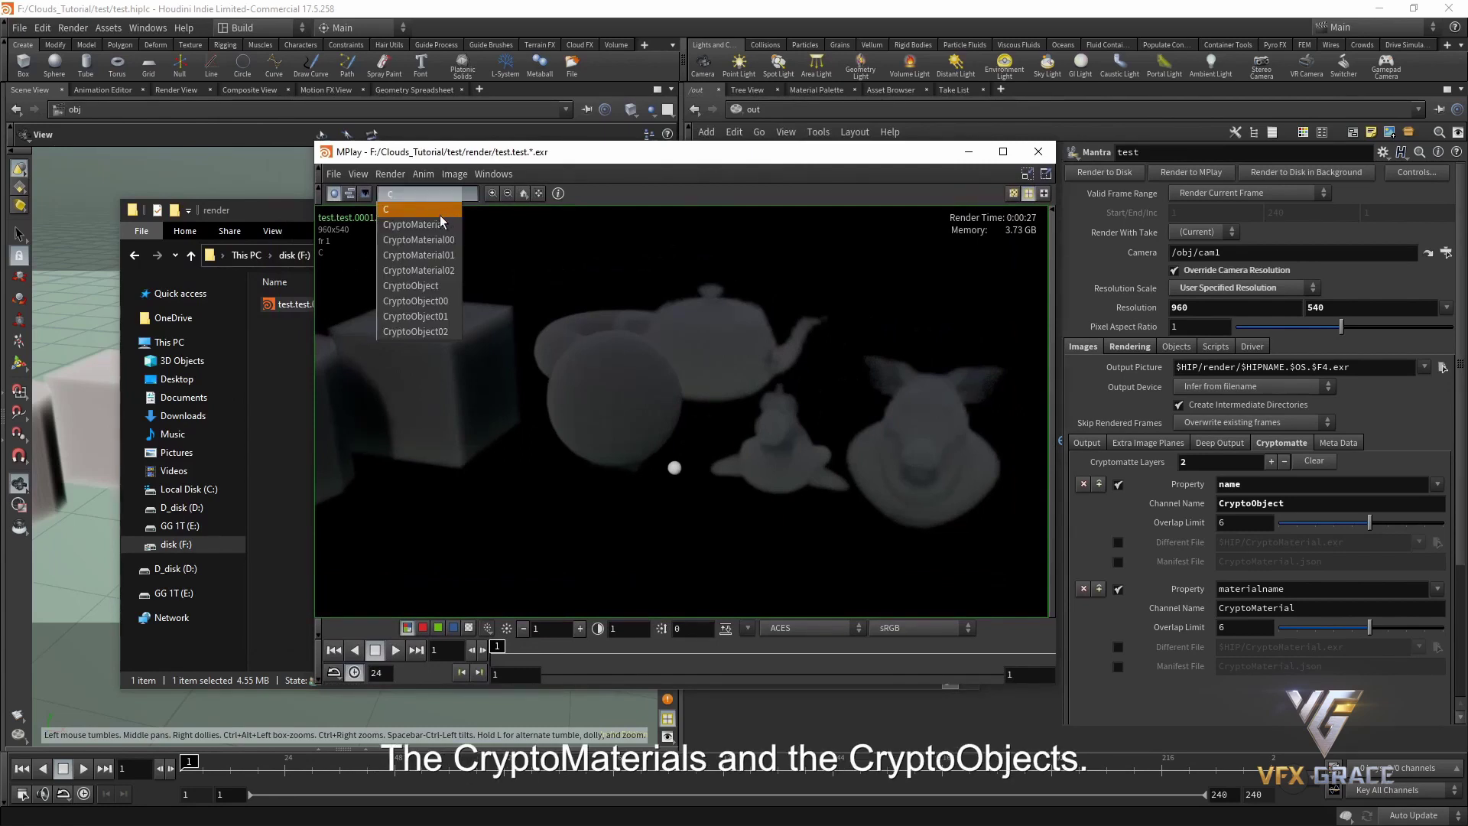
left_click(445, 287)
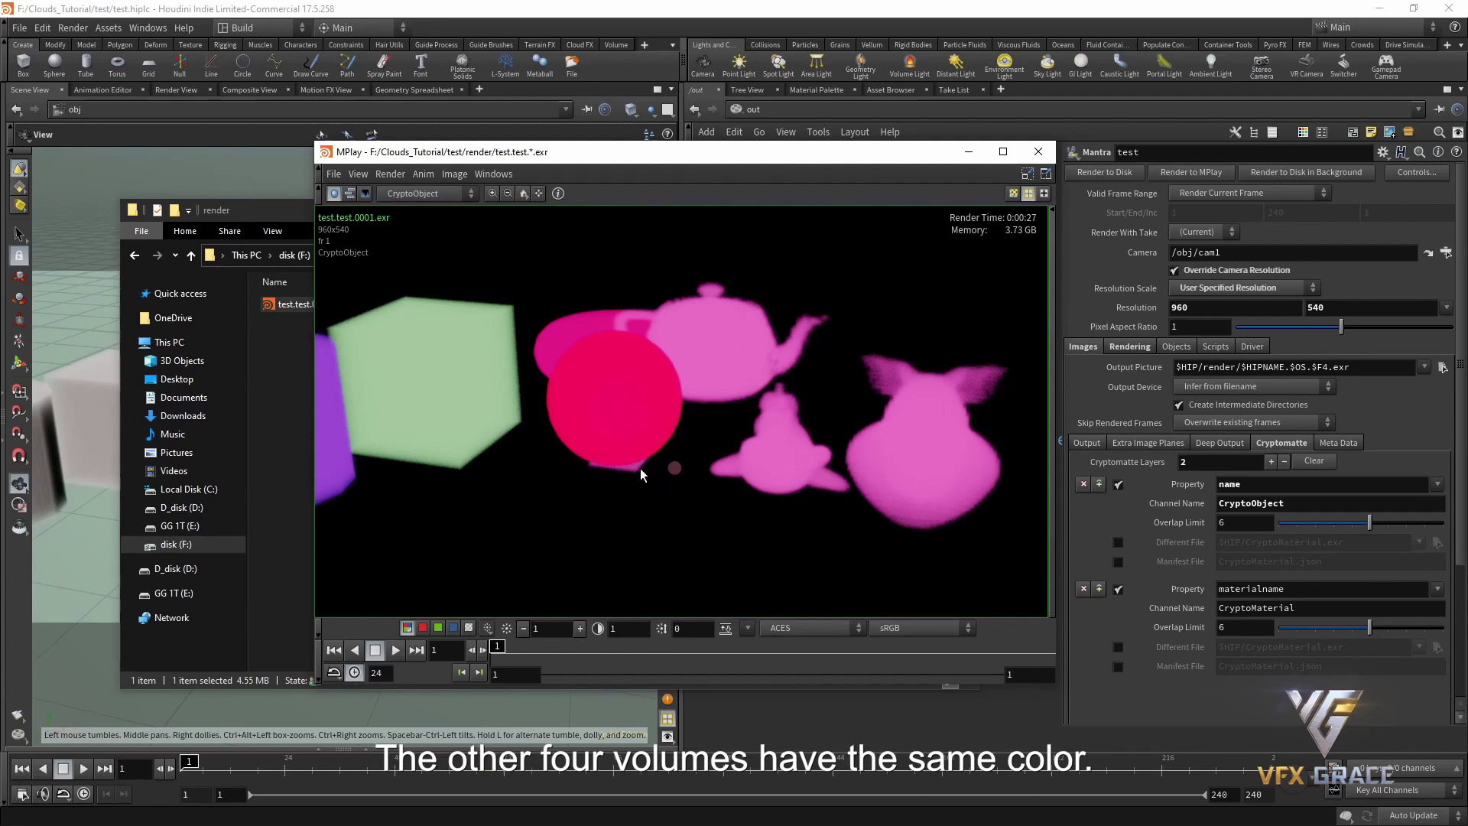
Step: Switch MPlay's displayed plane to the CryptoMaterial matte
left_click(448, 197)
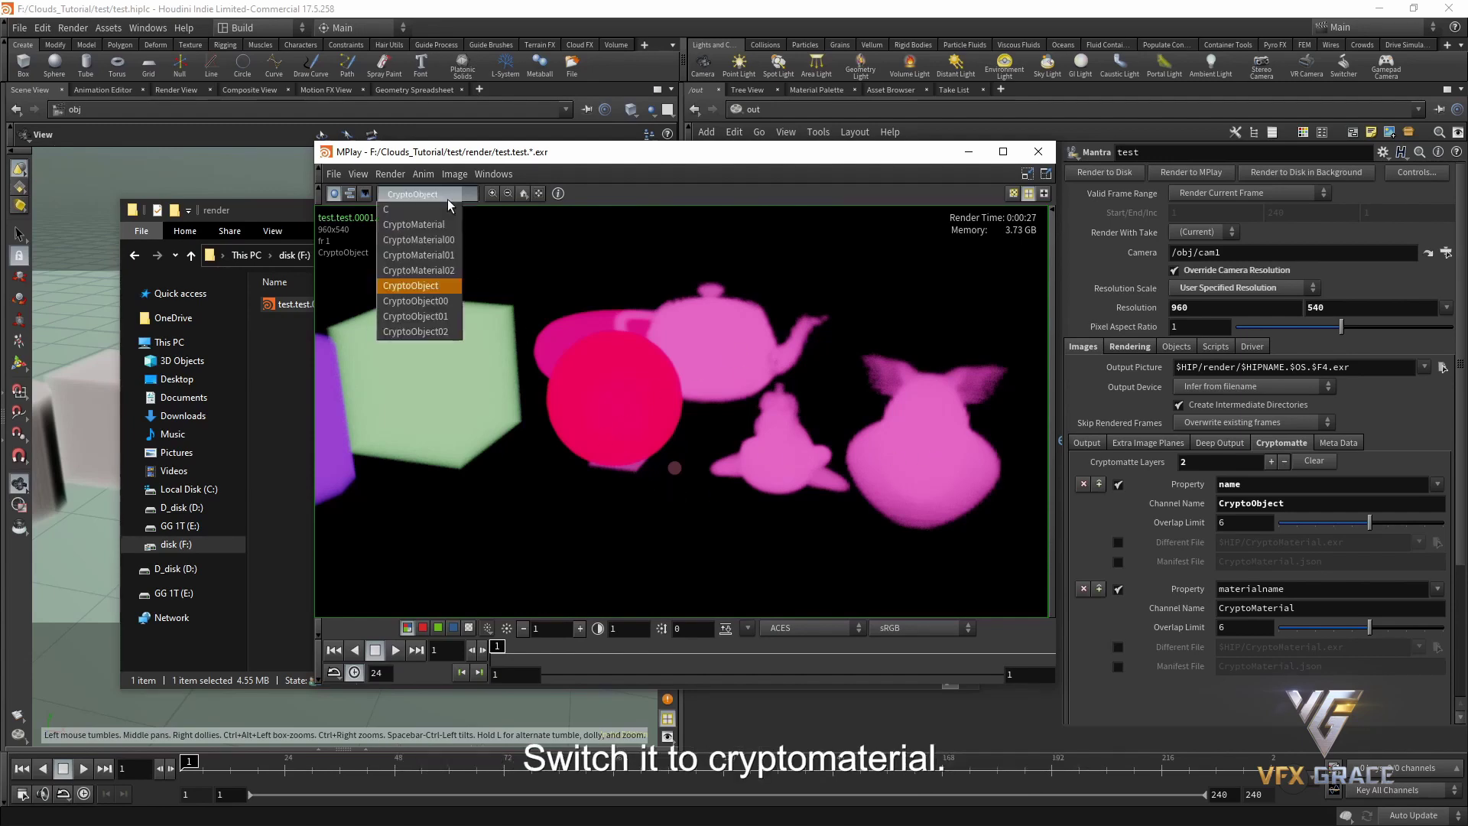
left_click(419, 226)
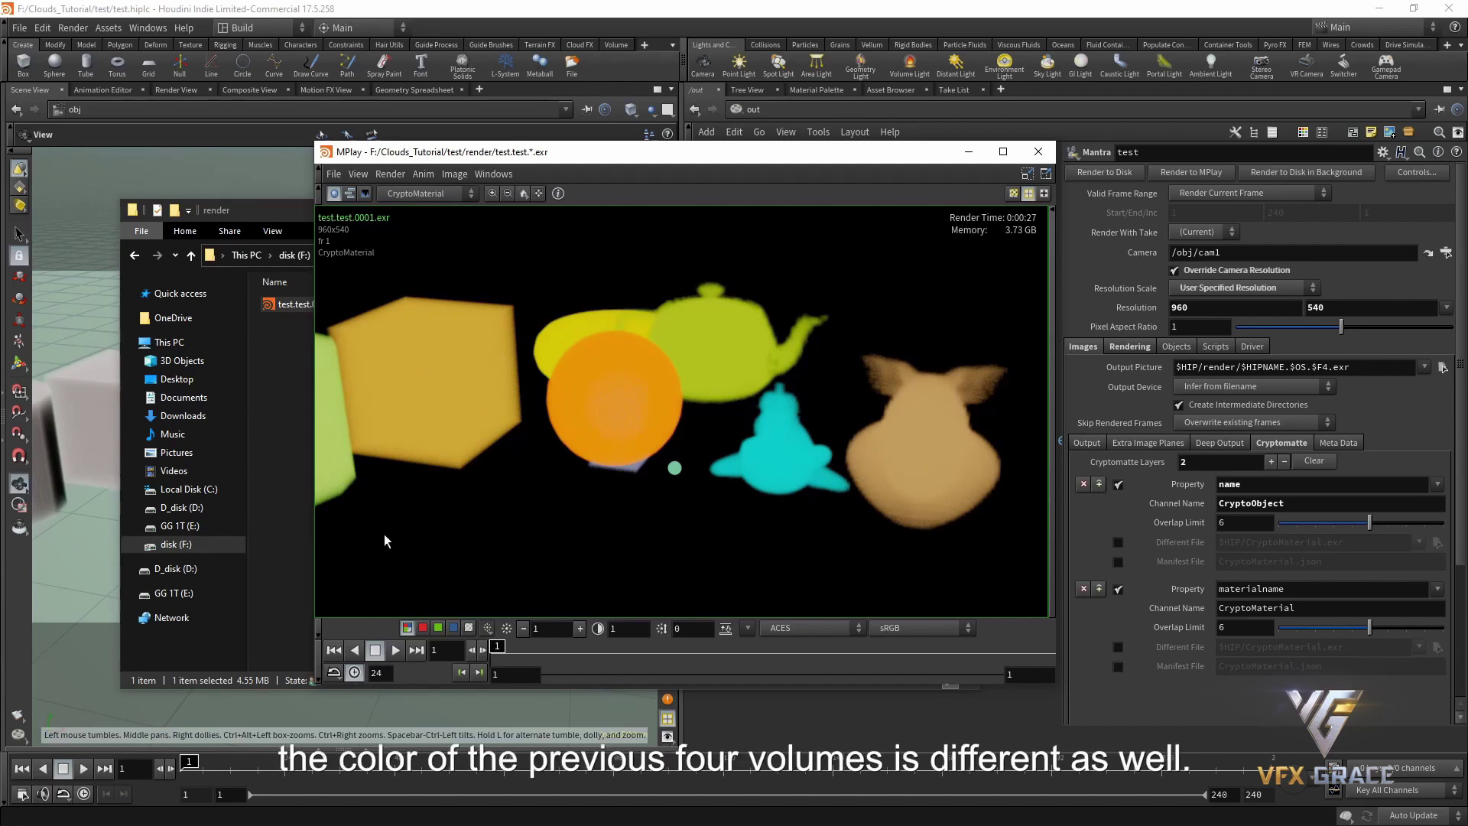
left_click(425, 194)
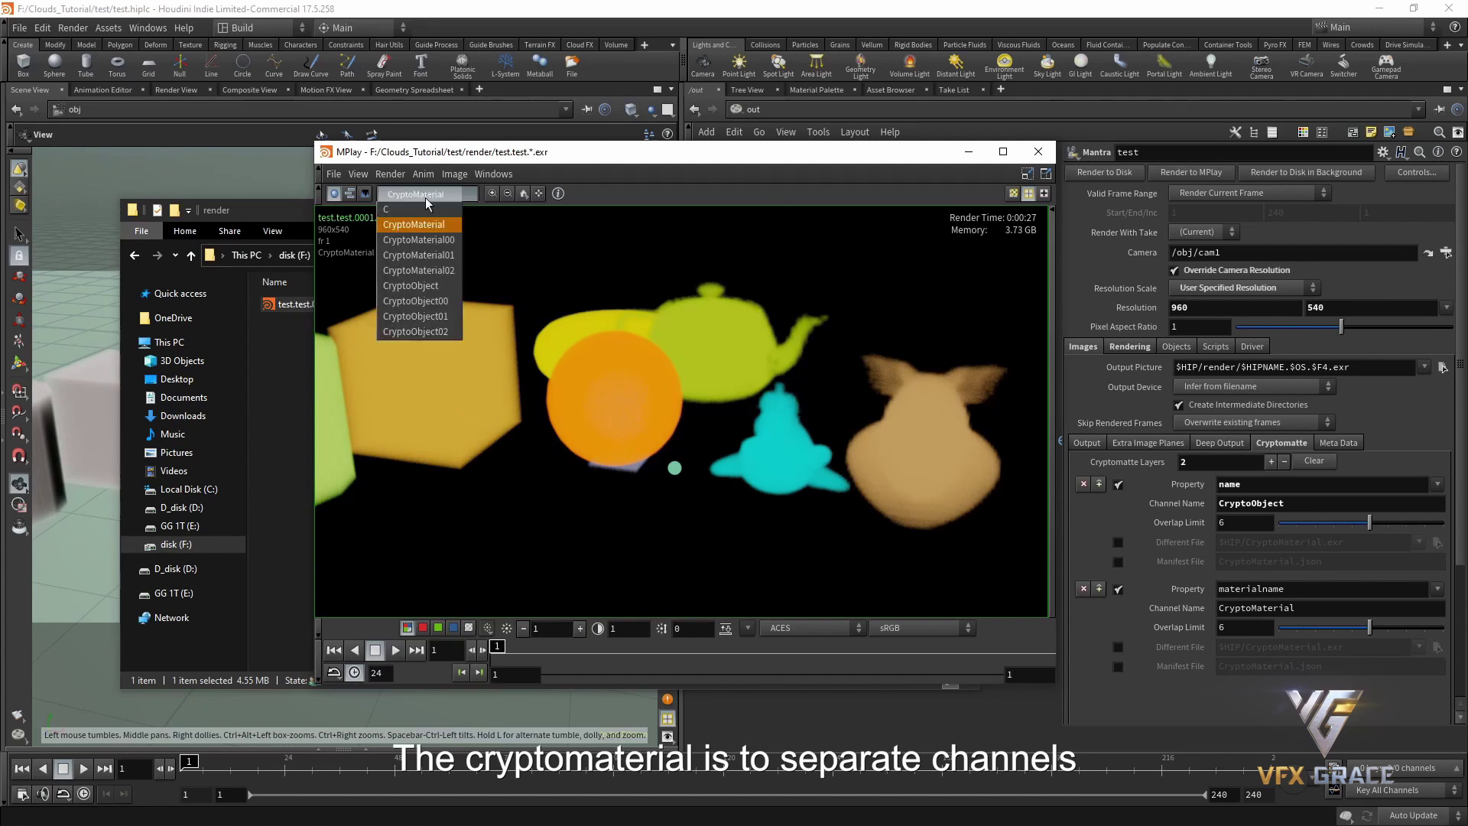
left_click(431, 226)
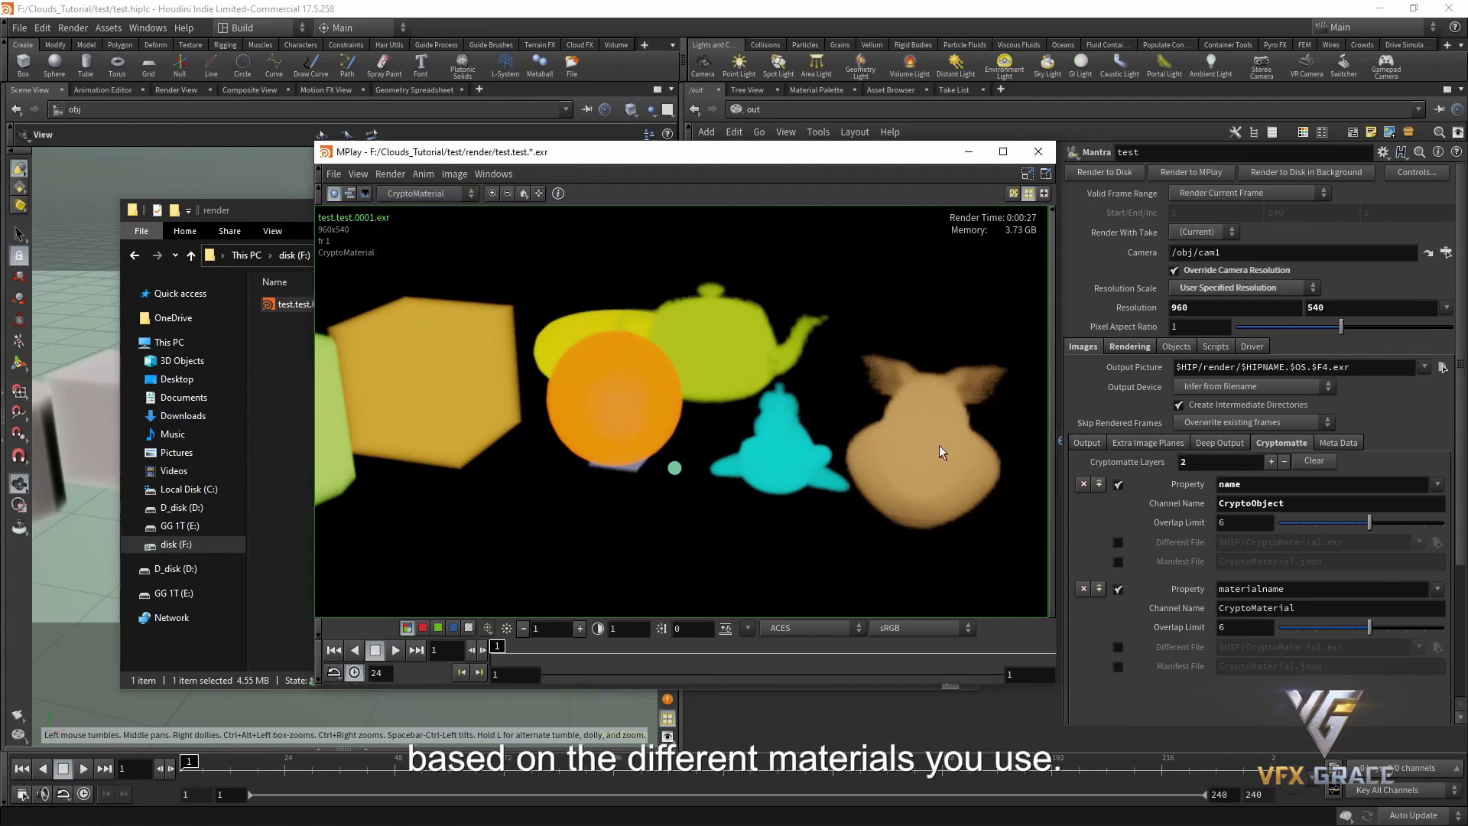
Step: Minimize MPlay and switch the Houdini network view to /obj
left_click(968, 152)
left_click(1026, 300)
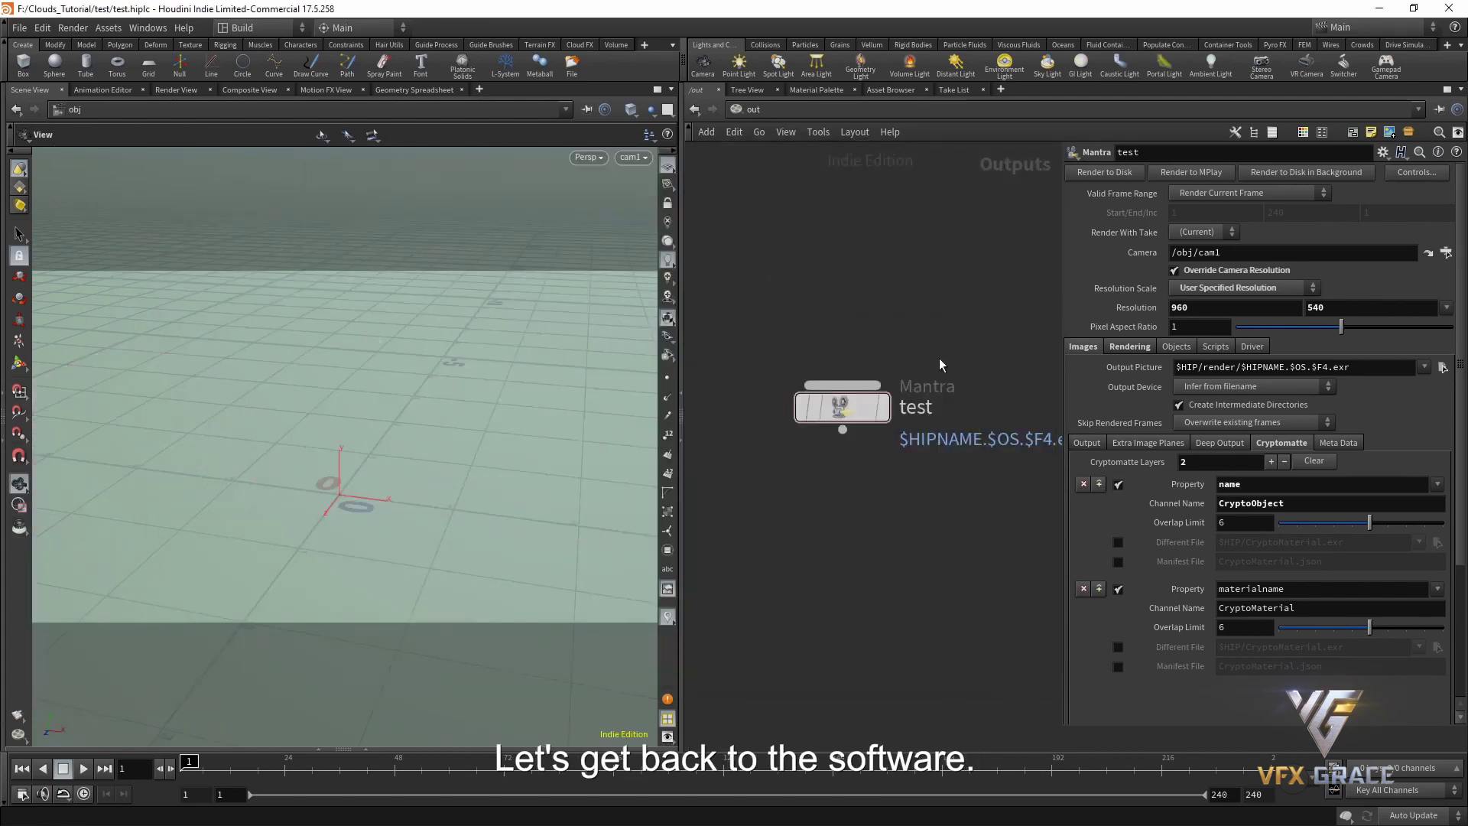
left_click(847, 110)
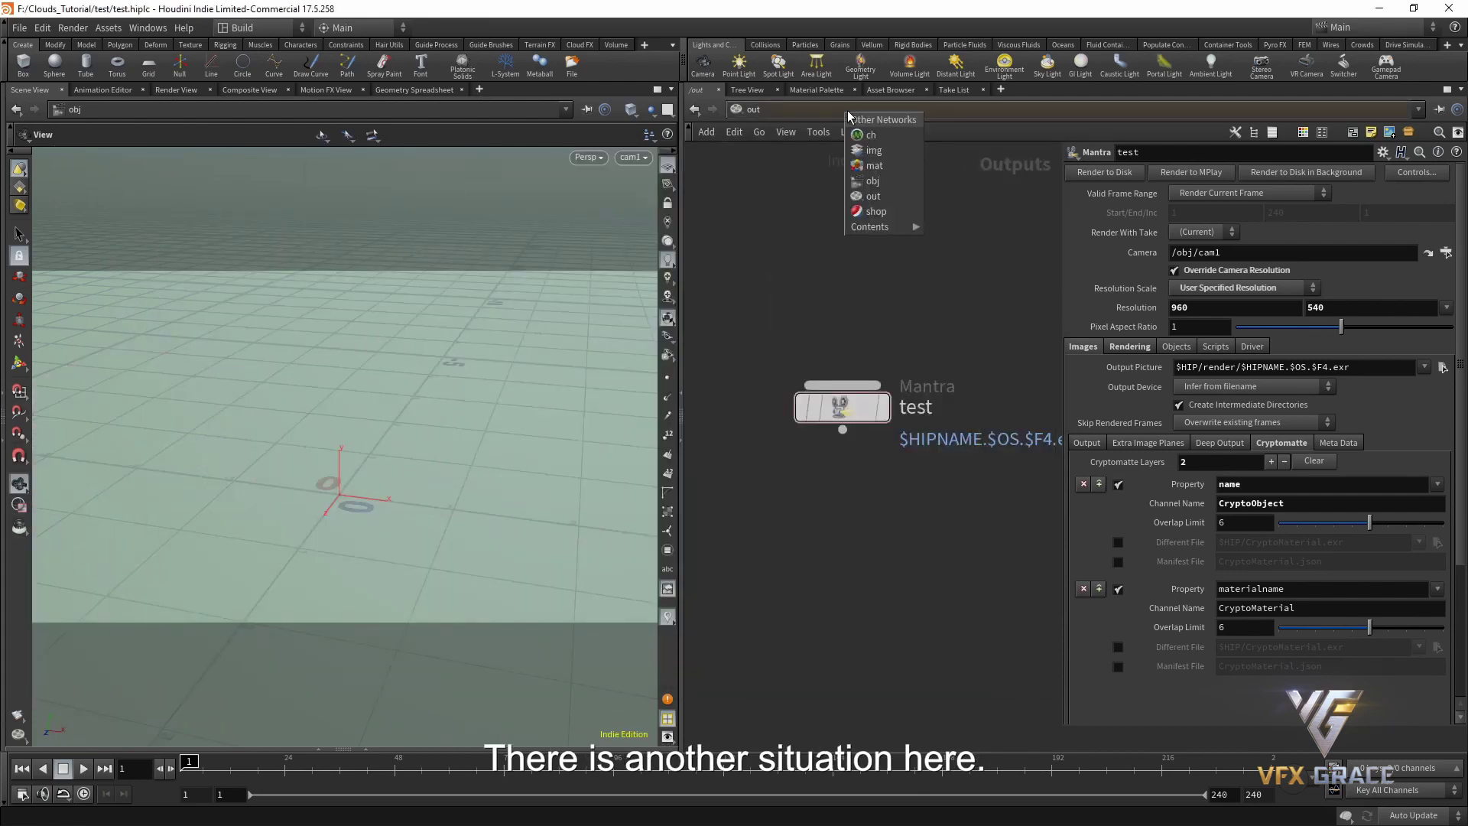
left_click(884, 177)
scroll(955, 535, "up", 5)
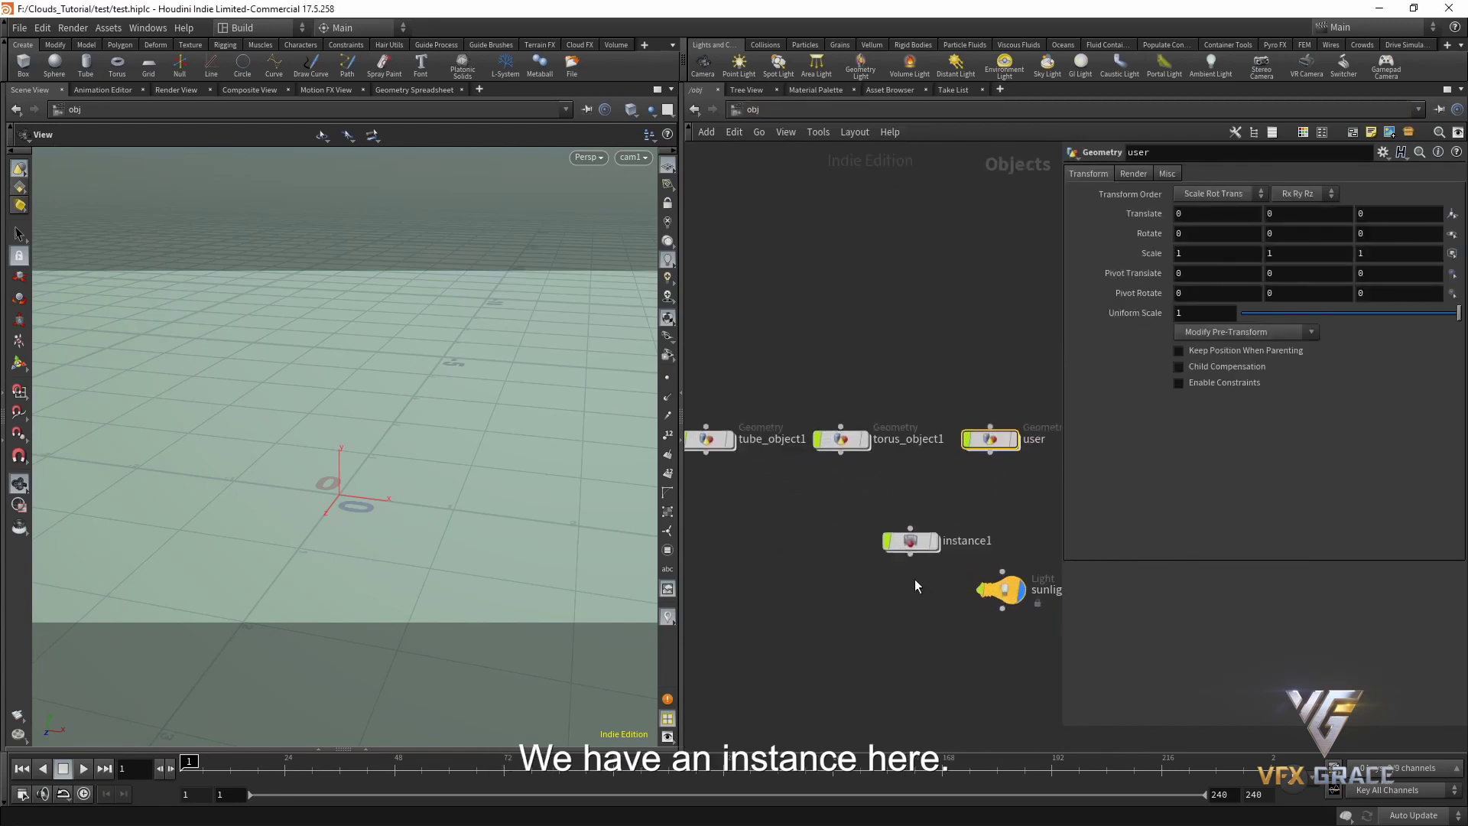
Step: Turn on instance1's display flag to show its sphere instances, then go back to /out
left_click(911, 556)
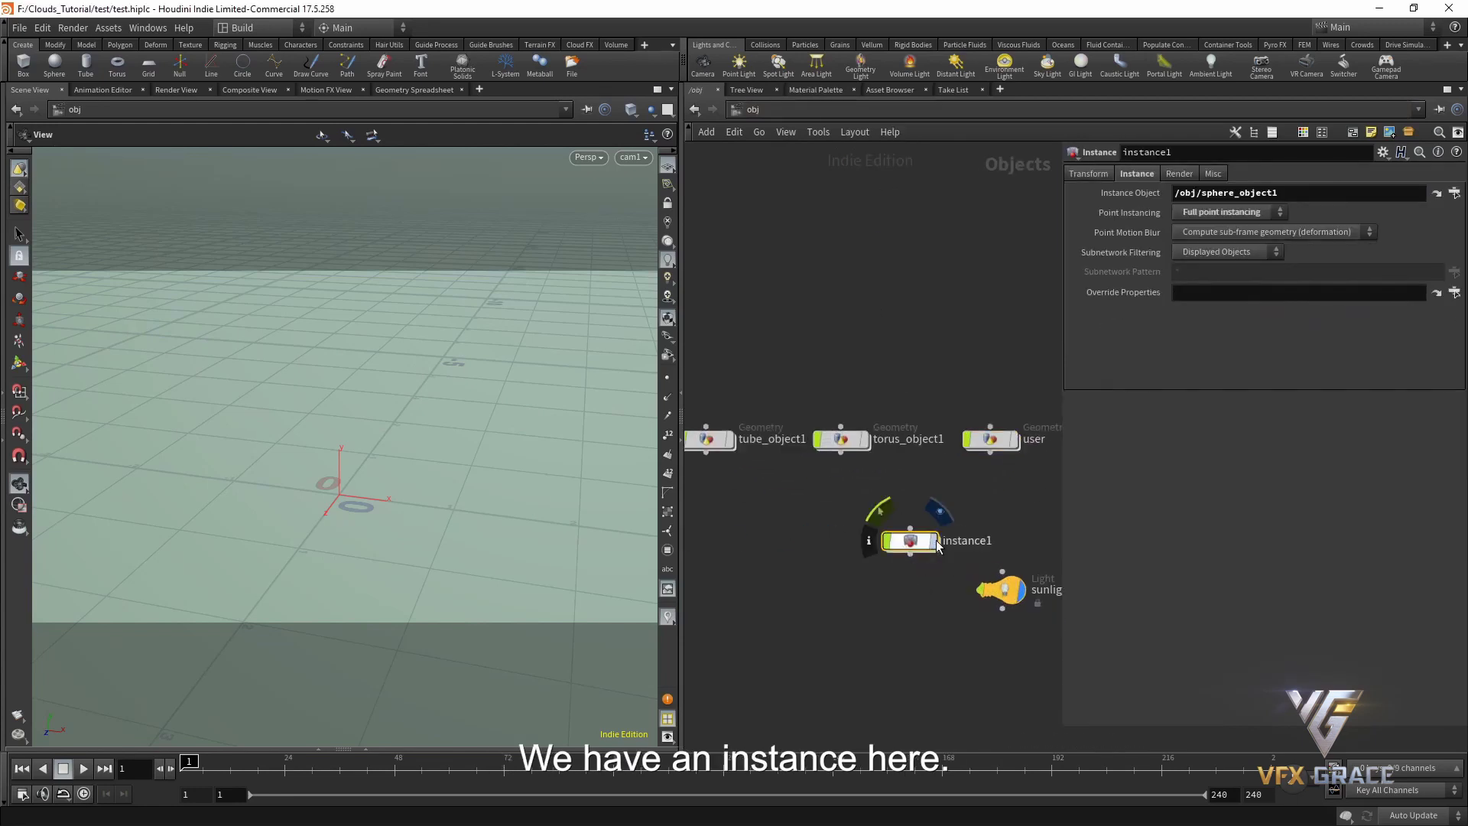
left_click(933, 540)
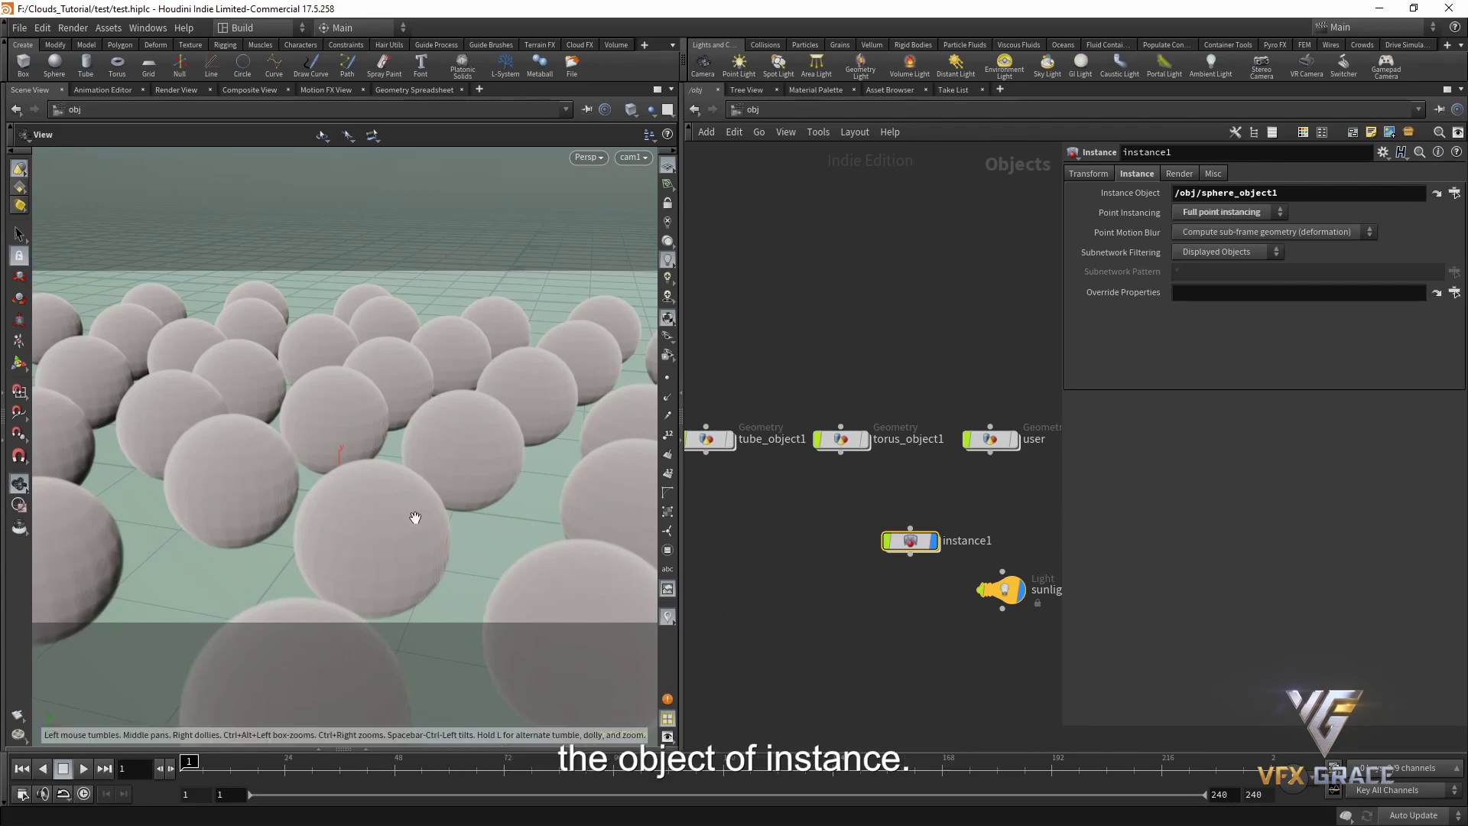
left_click(809, 110)
left_click(847, 195)
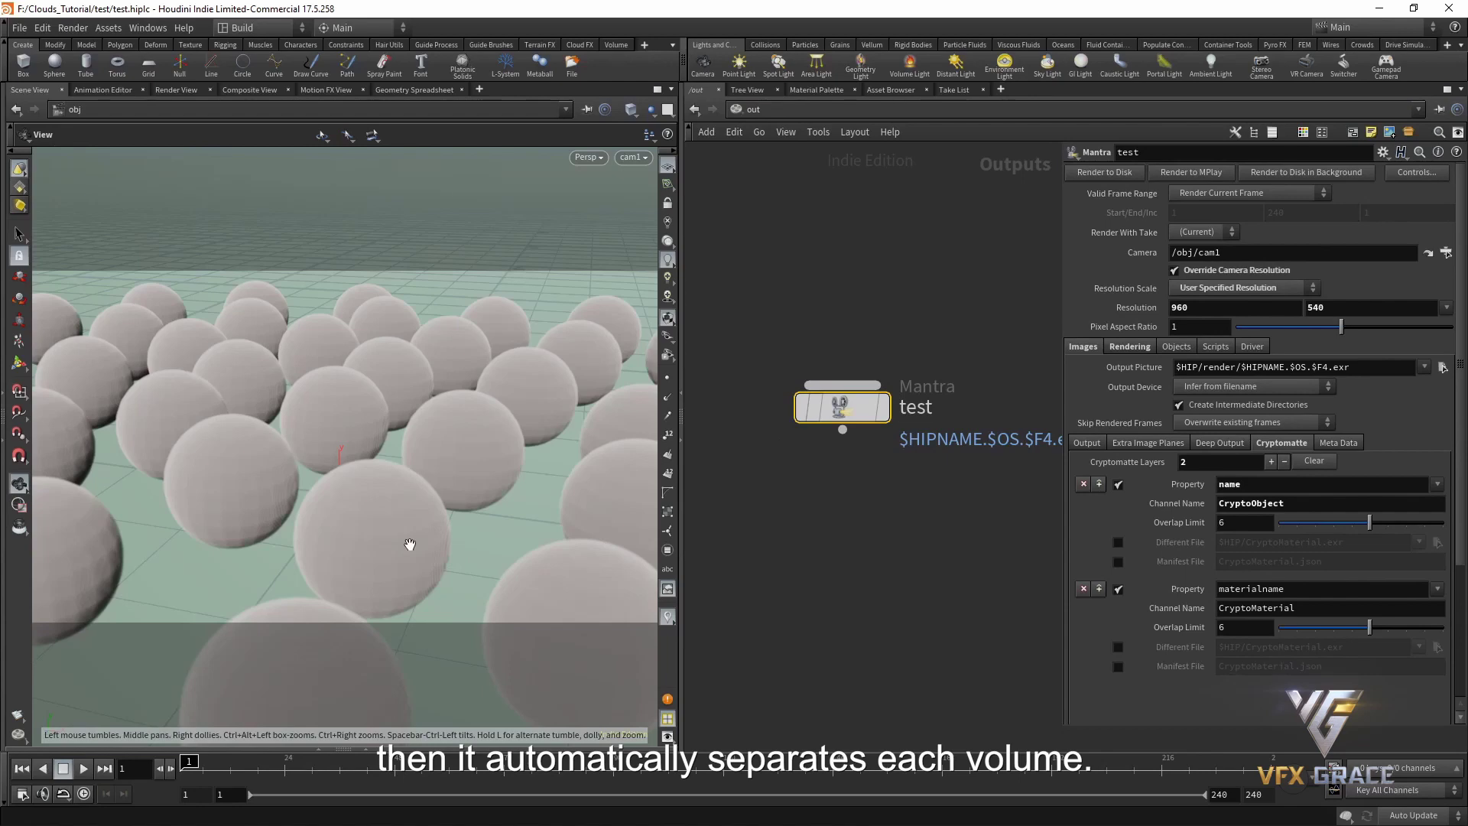
Step: Disable the second Cryptomatte layer, re-render, and view the spheres' CryptoObject matte in MPlay
left_click(1118, 590)
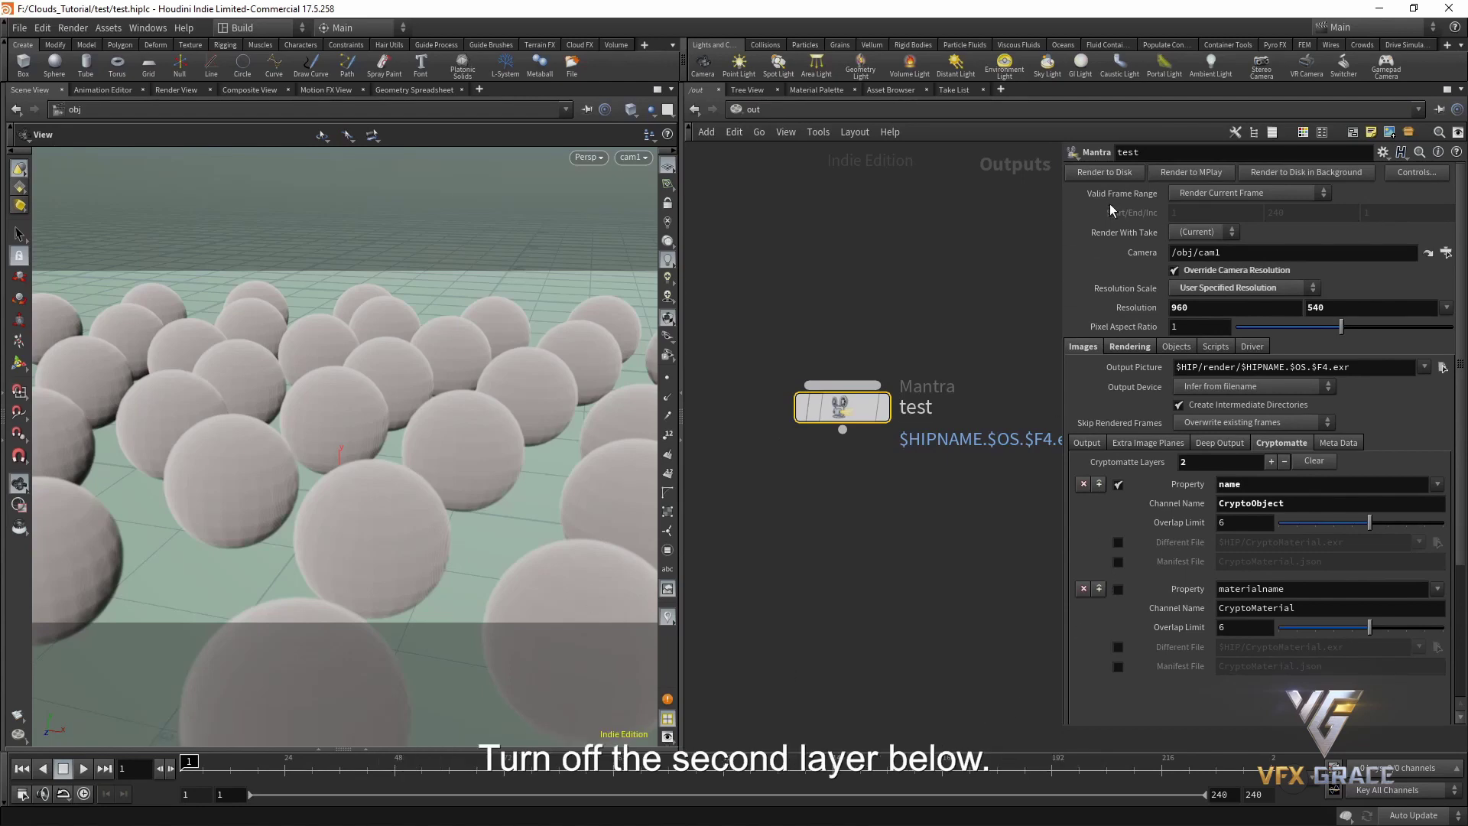
left_click(1113, 173)
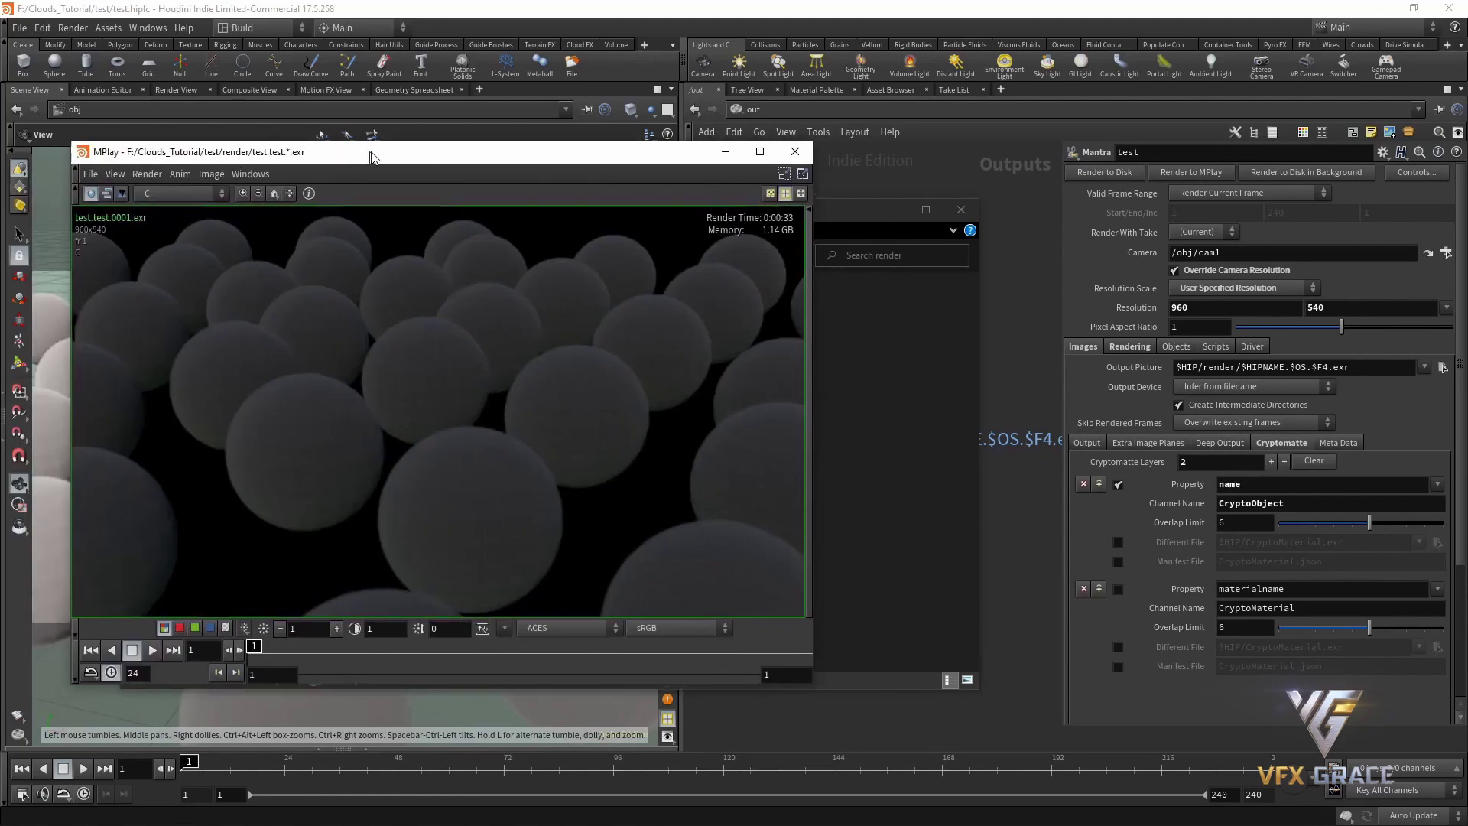
left_click_drag(332, 153, 625, 148)
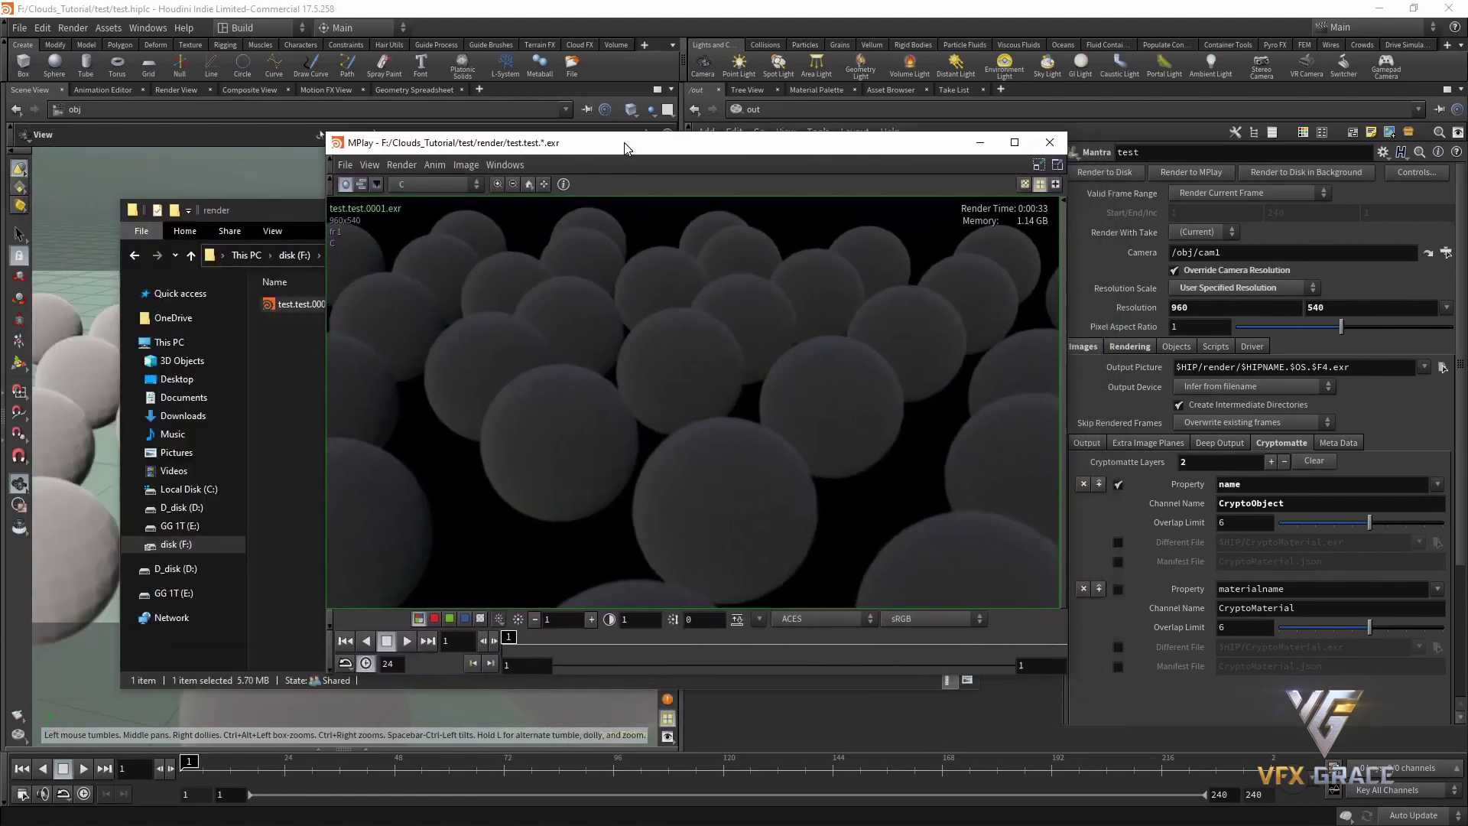
left_click(447, 186)
left_click(438, 213)
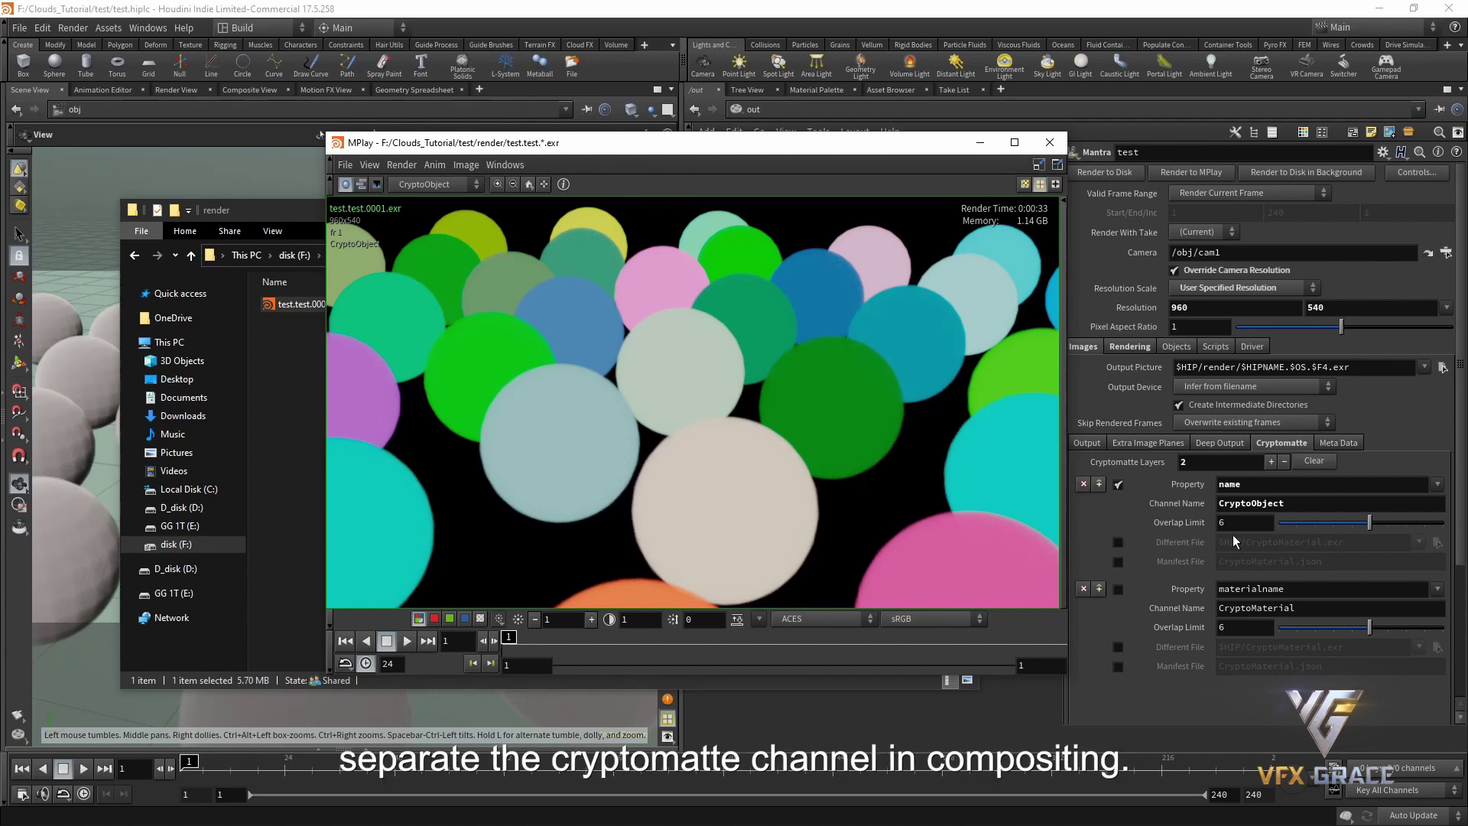
scroll(1233, 534, "down", 3)
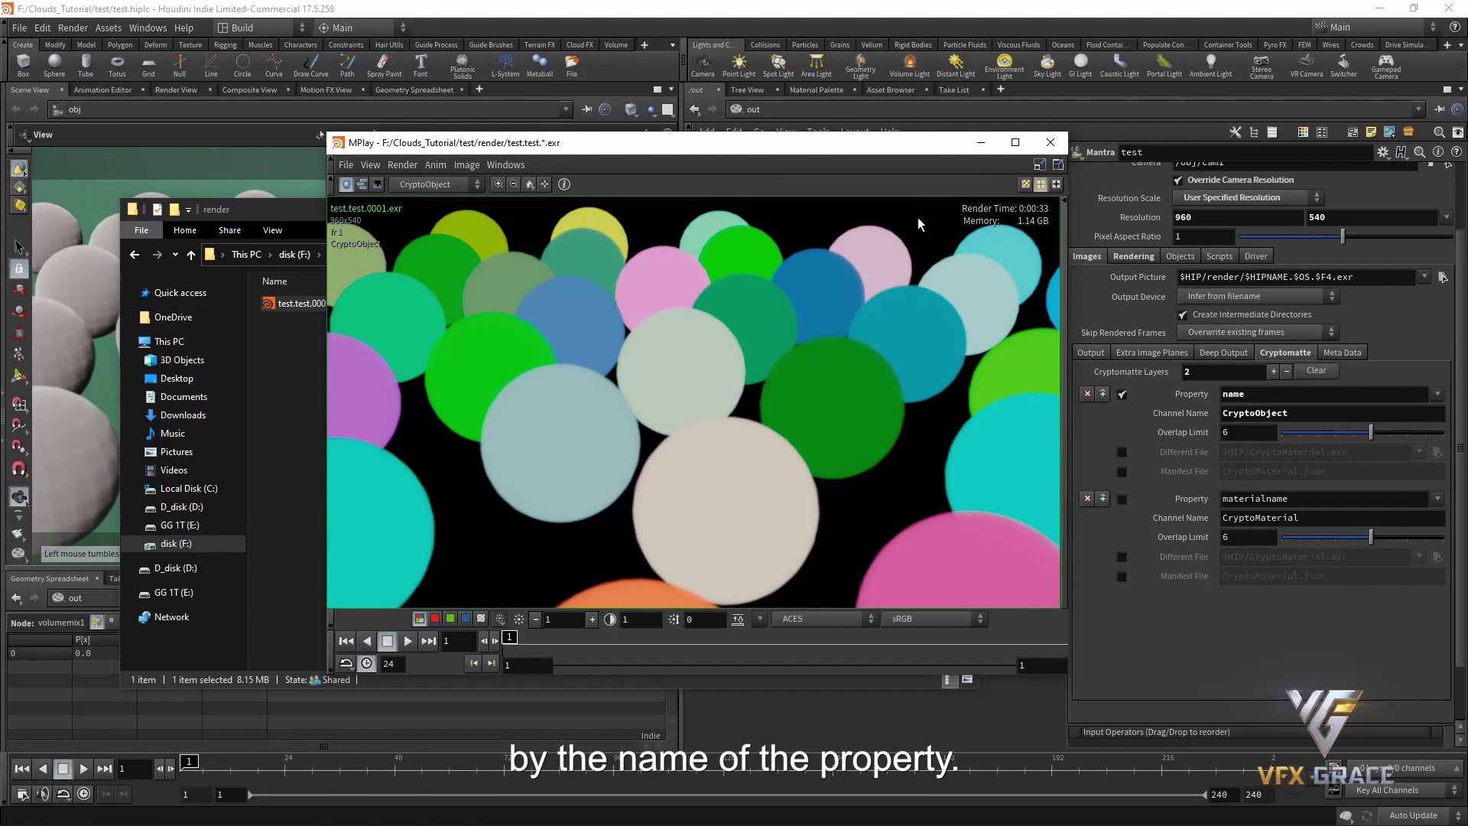
Step: In /obj, frame the network and inspect the shape objects' custom box properties
left_click(795, 109)
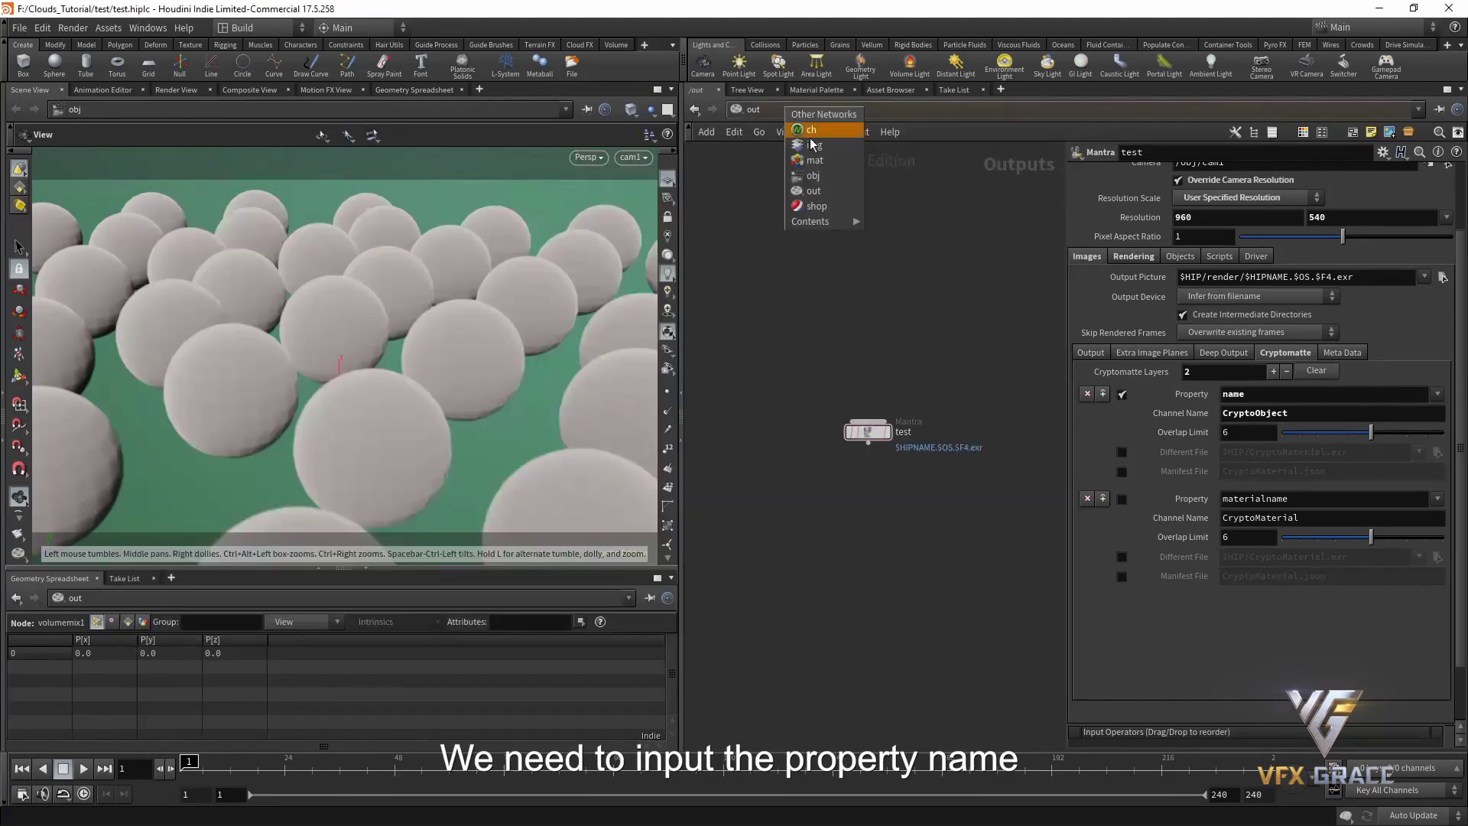
left_click(832, 176)
left_click(722, 406)
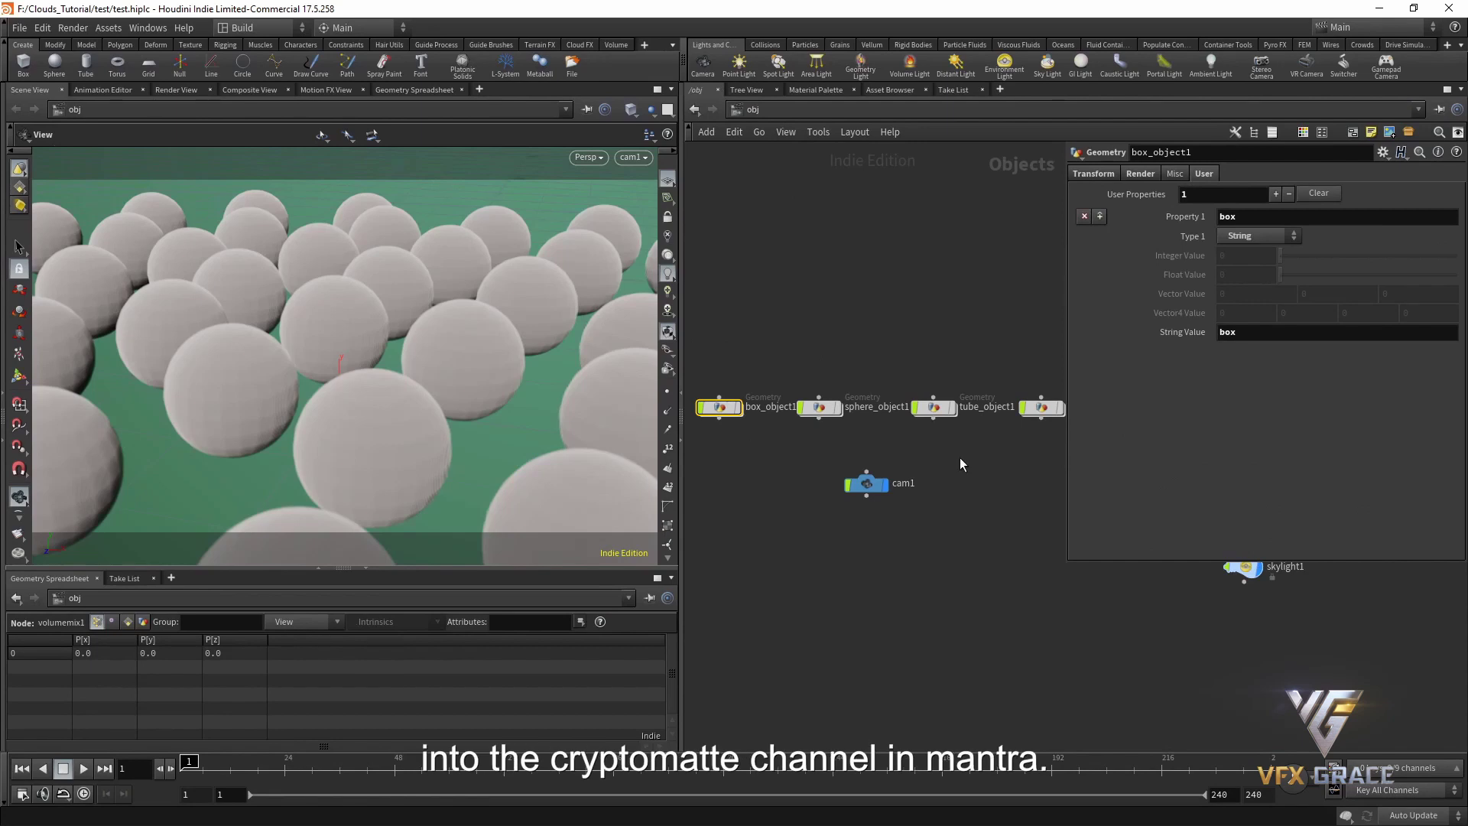
key("h")
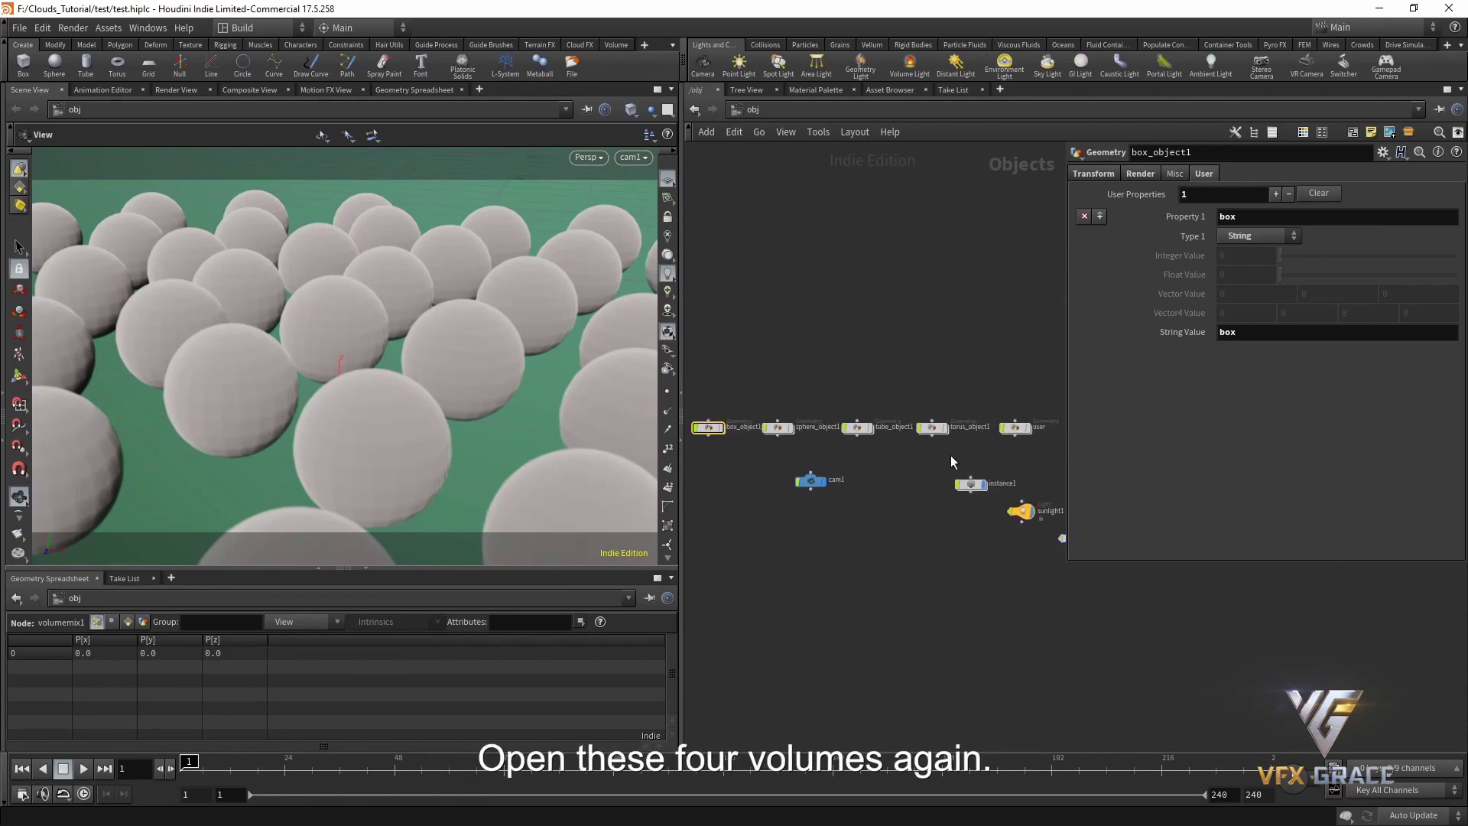
left_click_drag(952, 453, 760, 386)
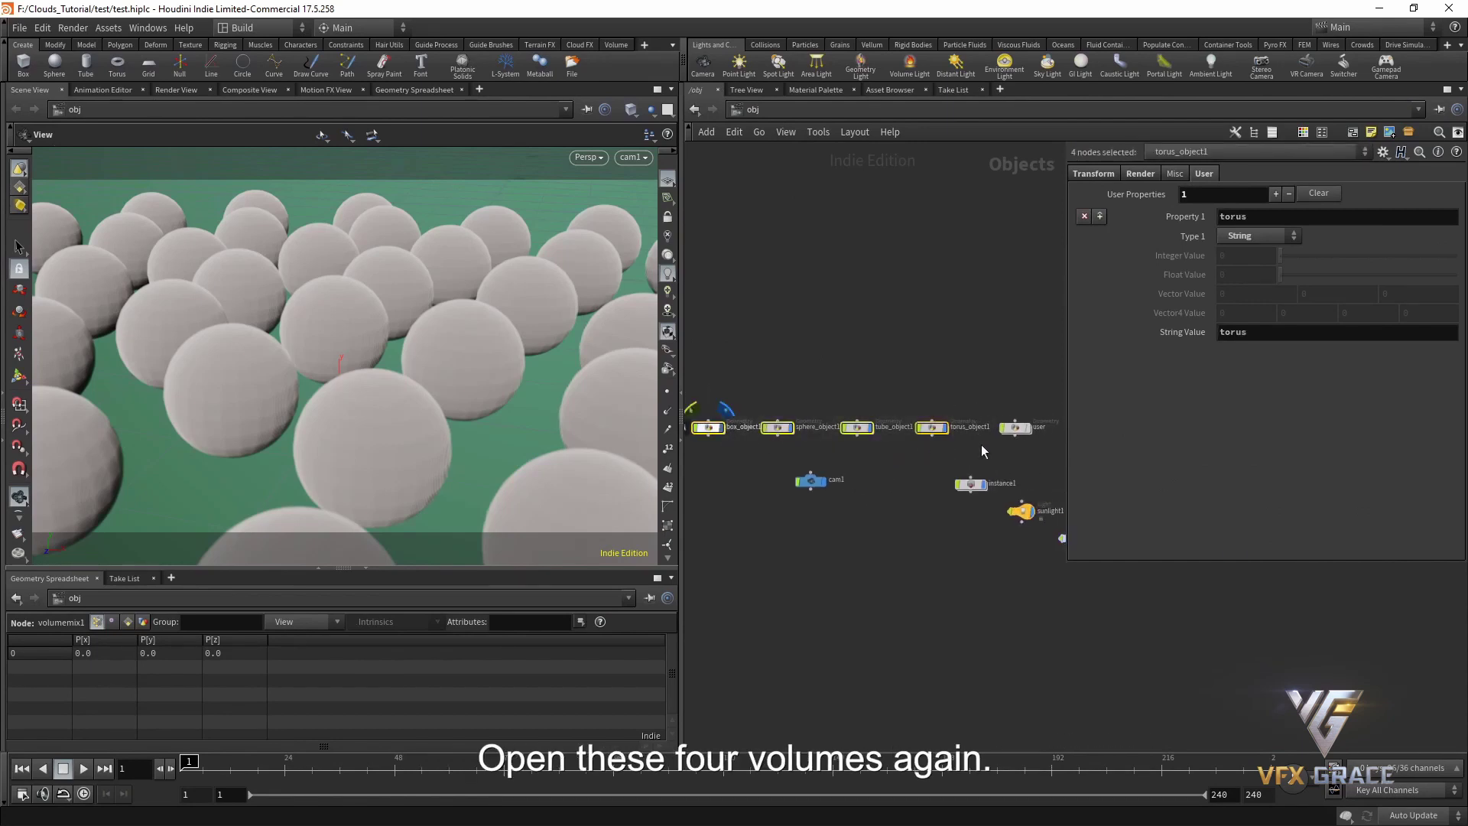
left_click(1015, 426)
scroll(985, 463, "down", 2)
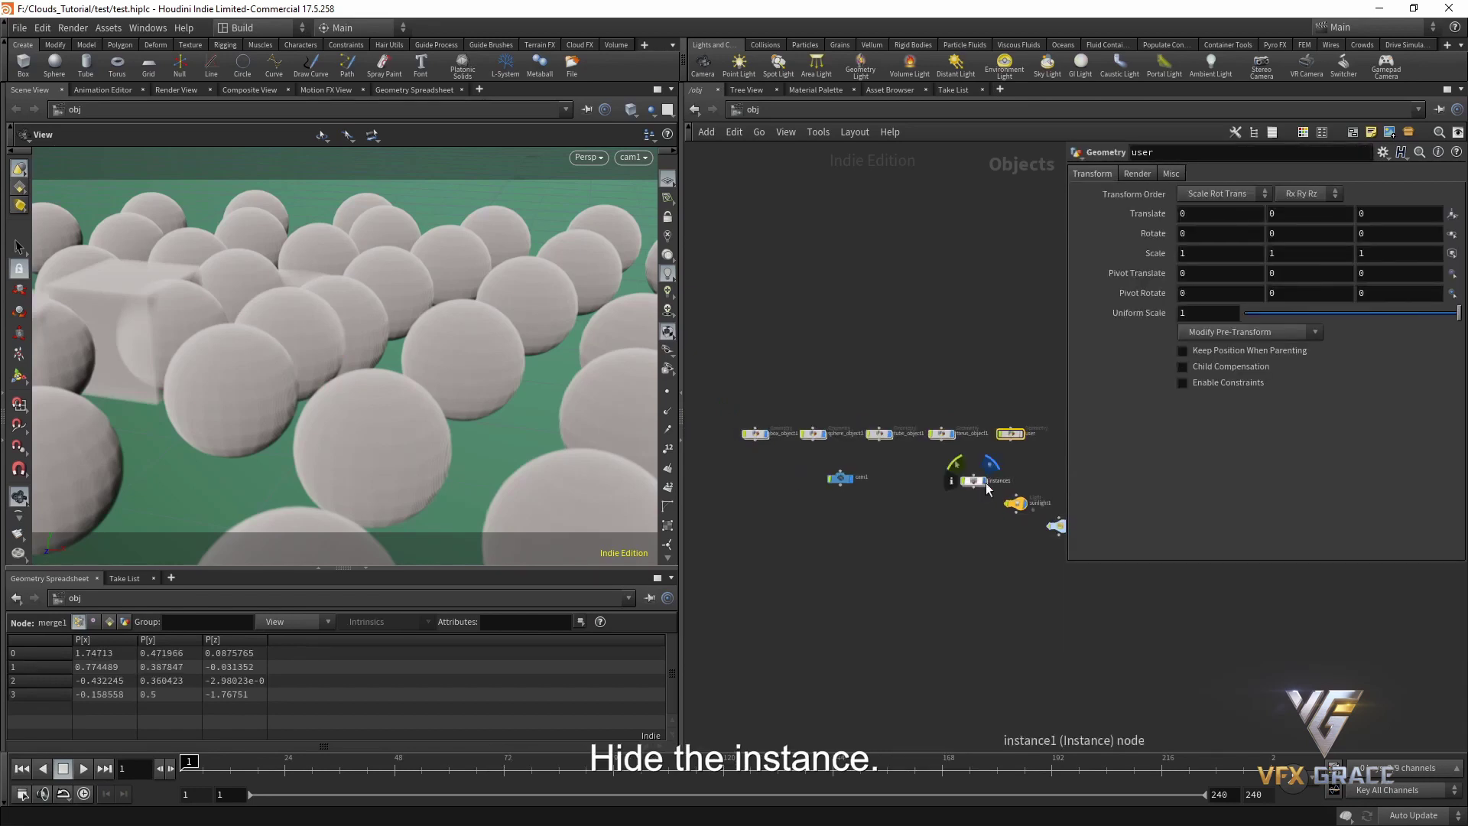
Step: Hide instance1 and shift the box, sphere, tube and torus objects 2 units along X
left_click(984, 483)
left_click_drag(1019, 469, 754, 396)
left_click(1092, 173)
middle_click_drag(1238, 216, 1263, 187)
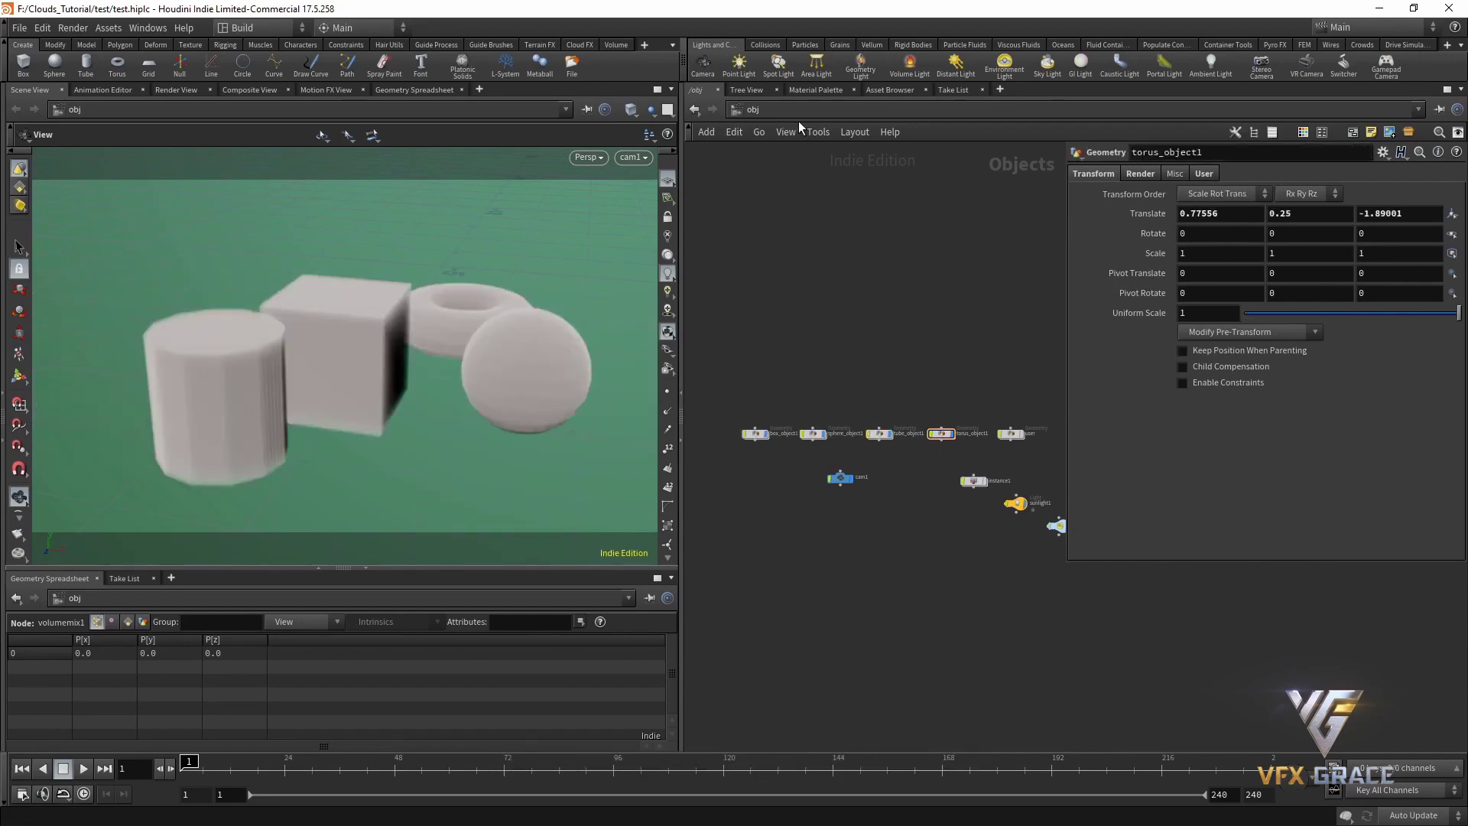
Step: Check sphere_object1's custom sphere property, then return to the /out network
left_click(811, 434)
left_click(1205, 173)
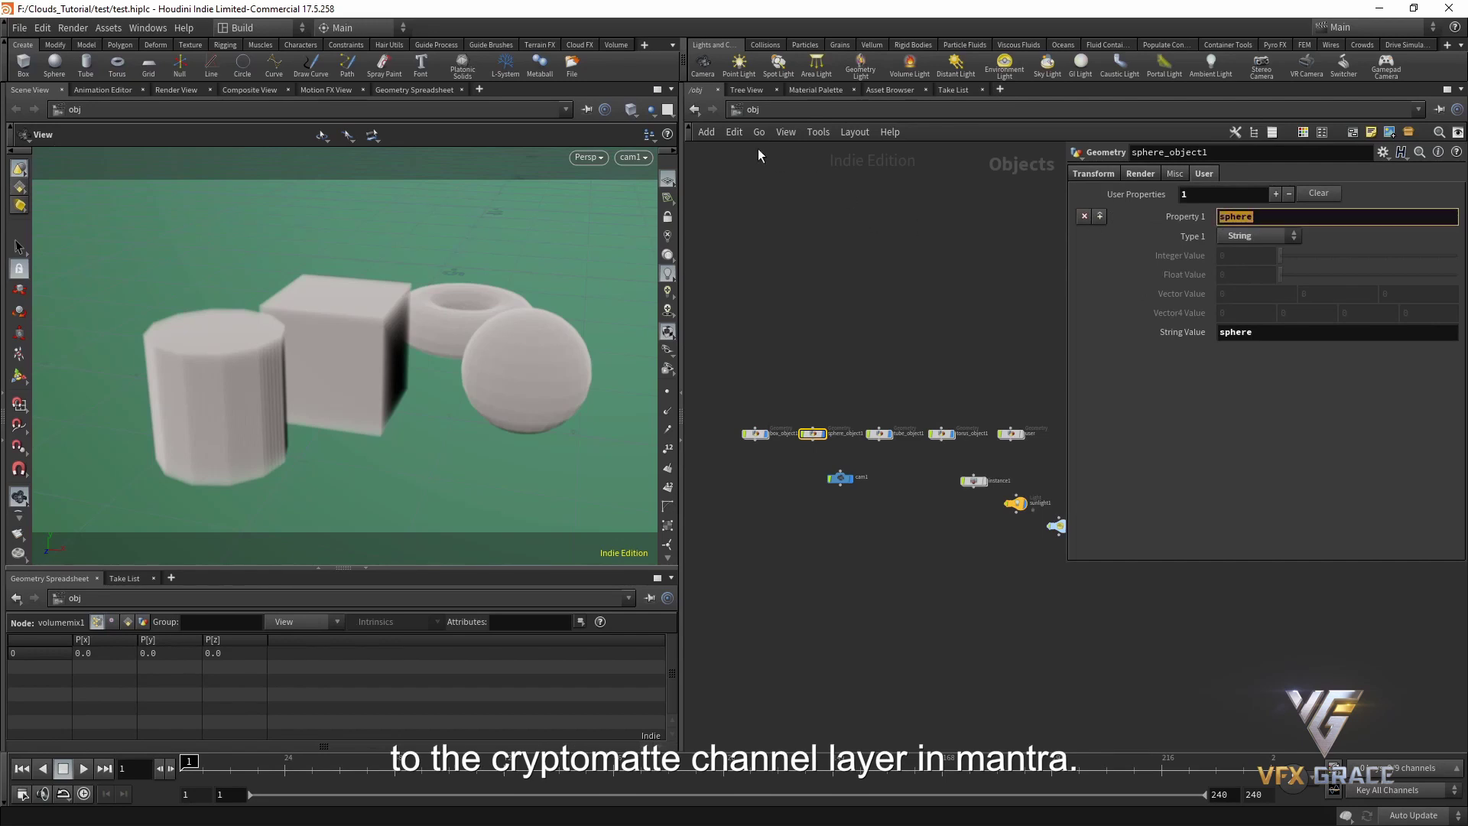
left_click(774, 112)
left_click(810, 200)
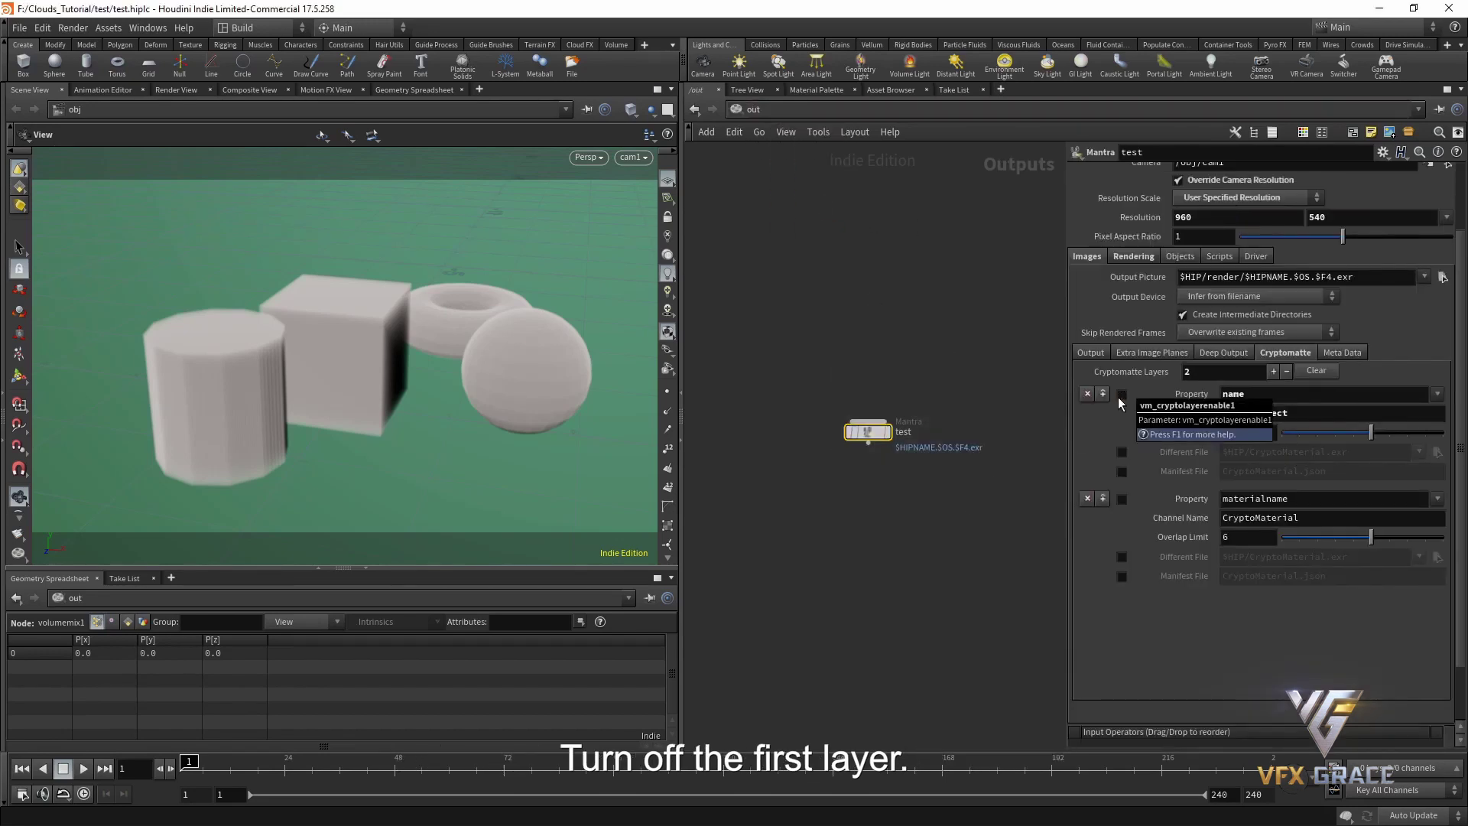
Step: Set the Mantra node's Cryptomatte Layers count to 6
double_click(1215, 372)
type("6")
key("Return")
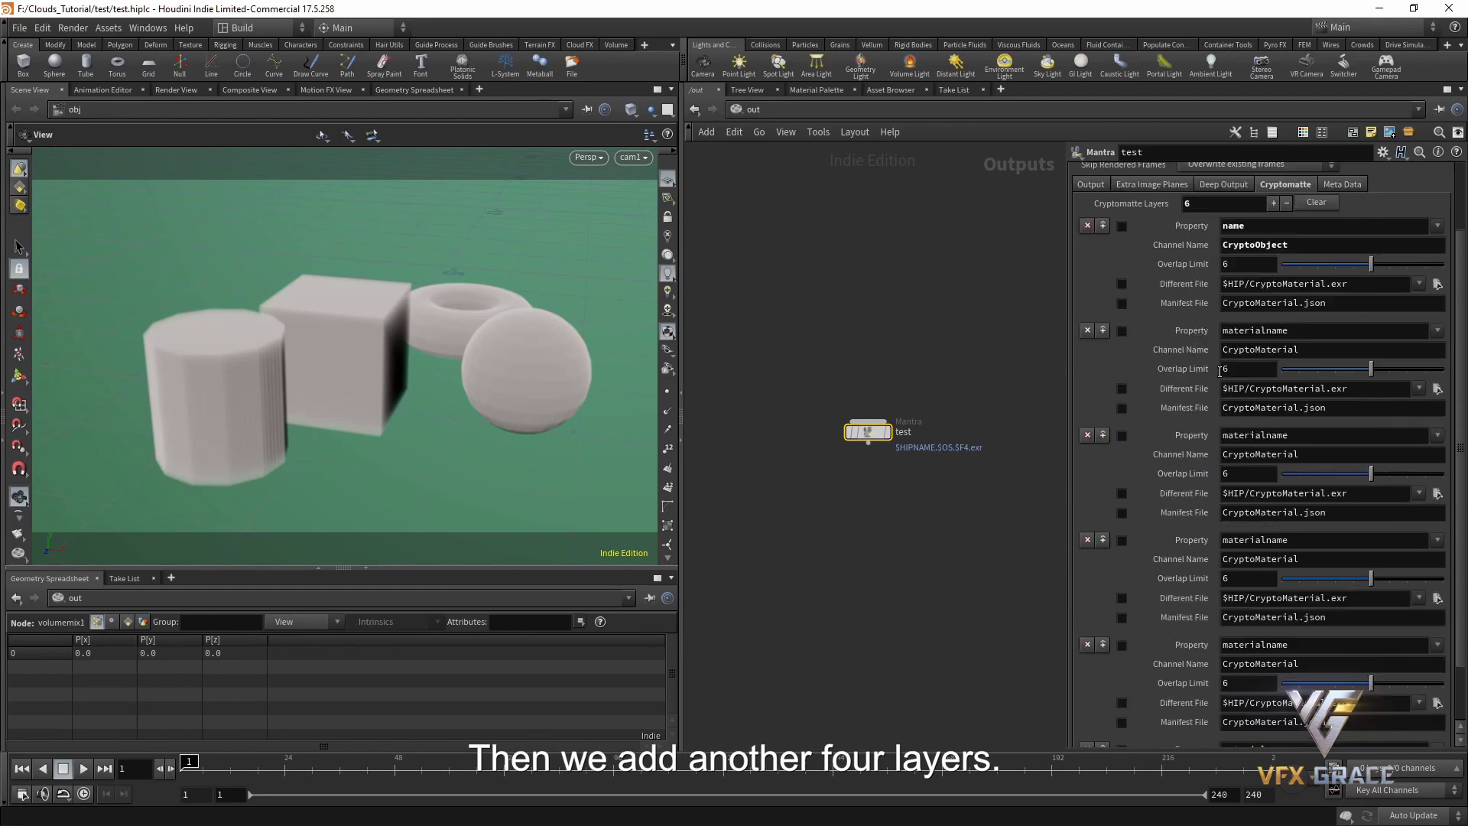
scroll(1264, 428, "down", 3)
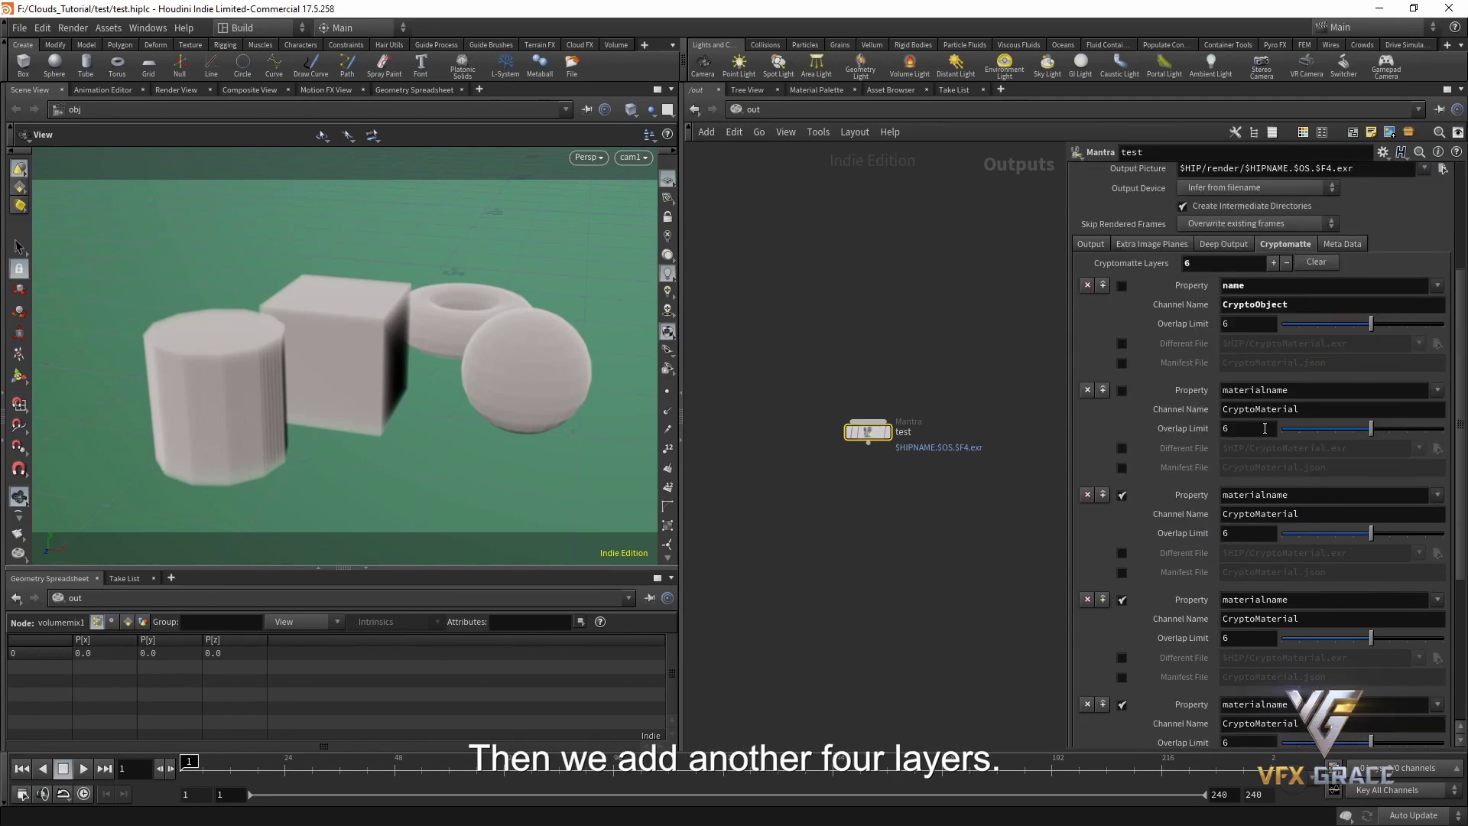
Step: Set layer 3's property to box with channel name Cryptobox
left_click(1316, 502)
type("box")
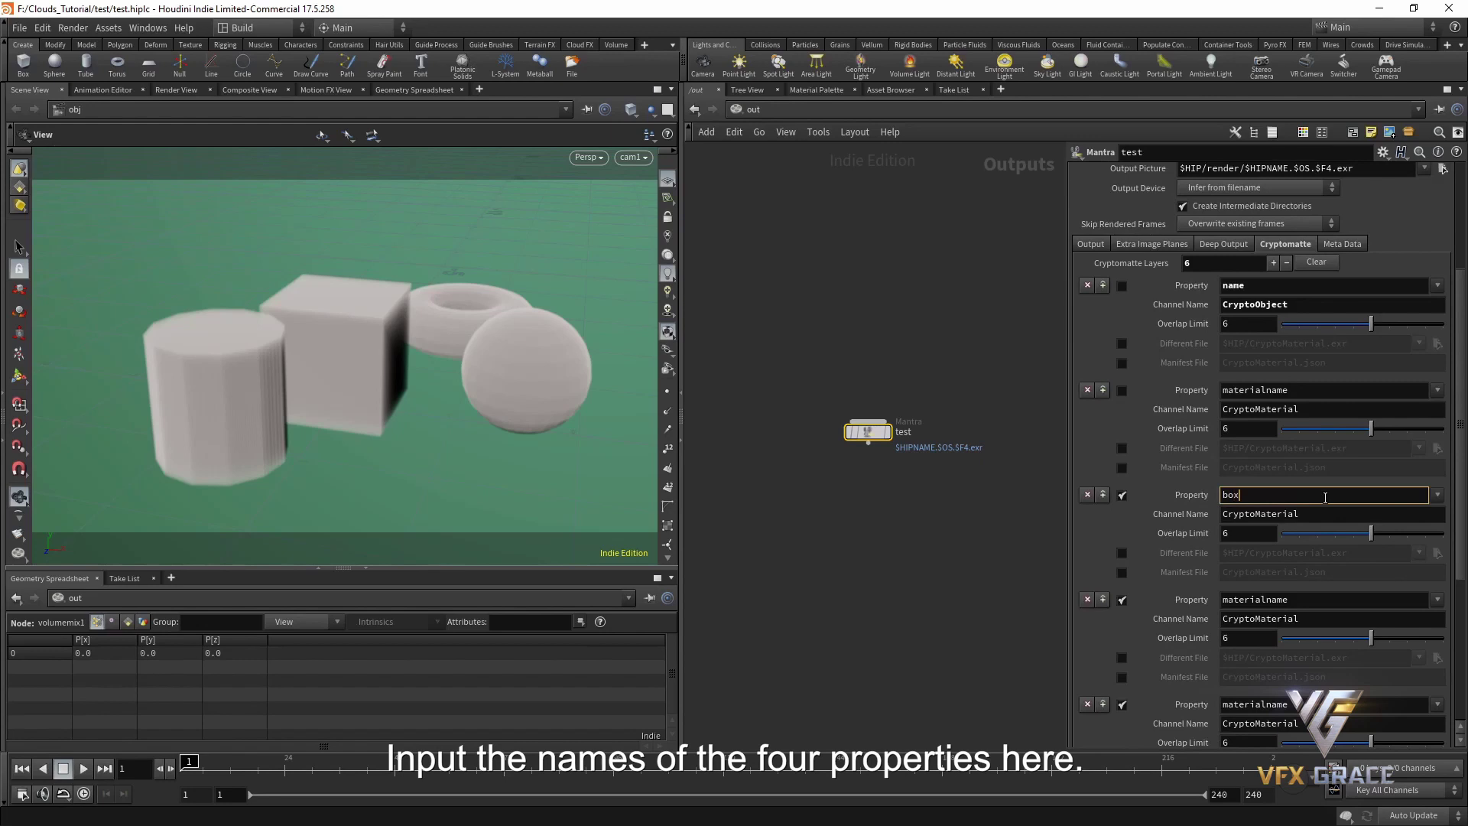
key("Return")
left_click_drag(1300, 514, 1255, 509)
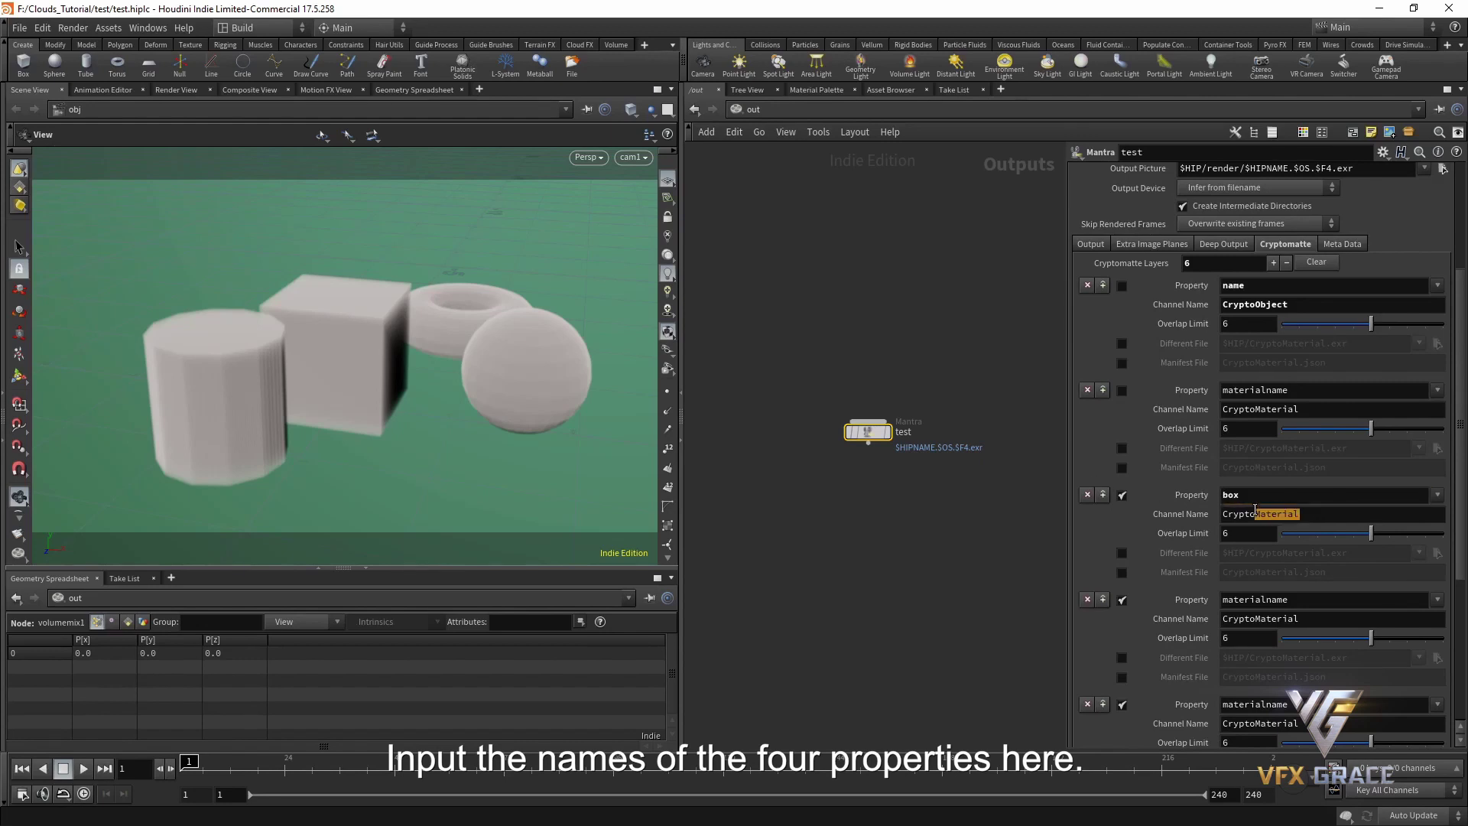
type("box")
key("Return")
Step: Set layer 4's property to sphere with channel name Cryptosphere
left_click(1300, 599)
type("sp")
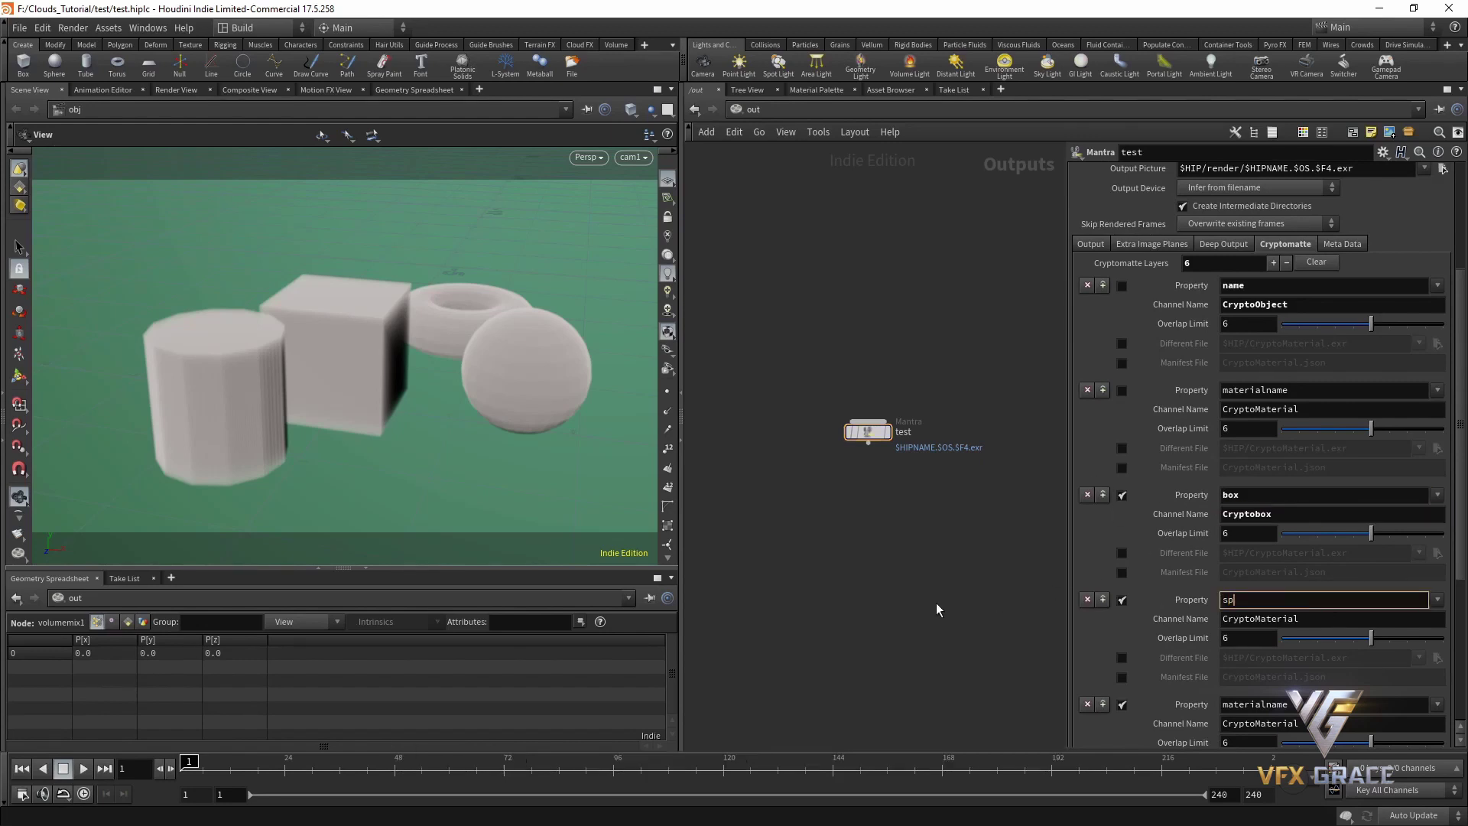
type("here")
key("Return")
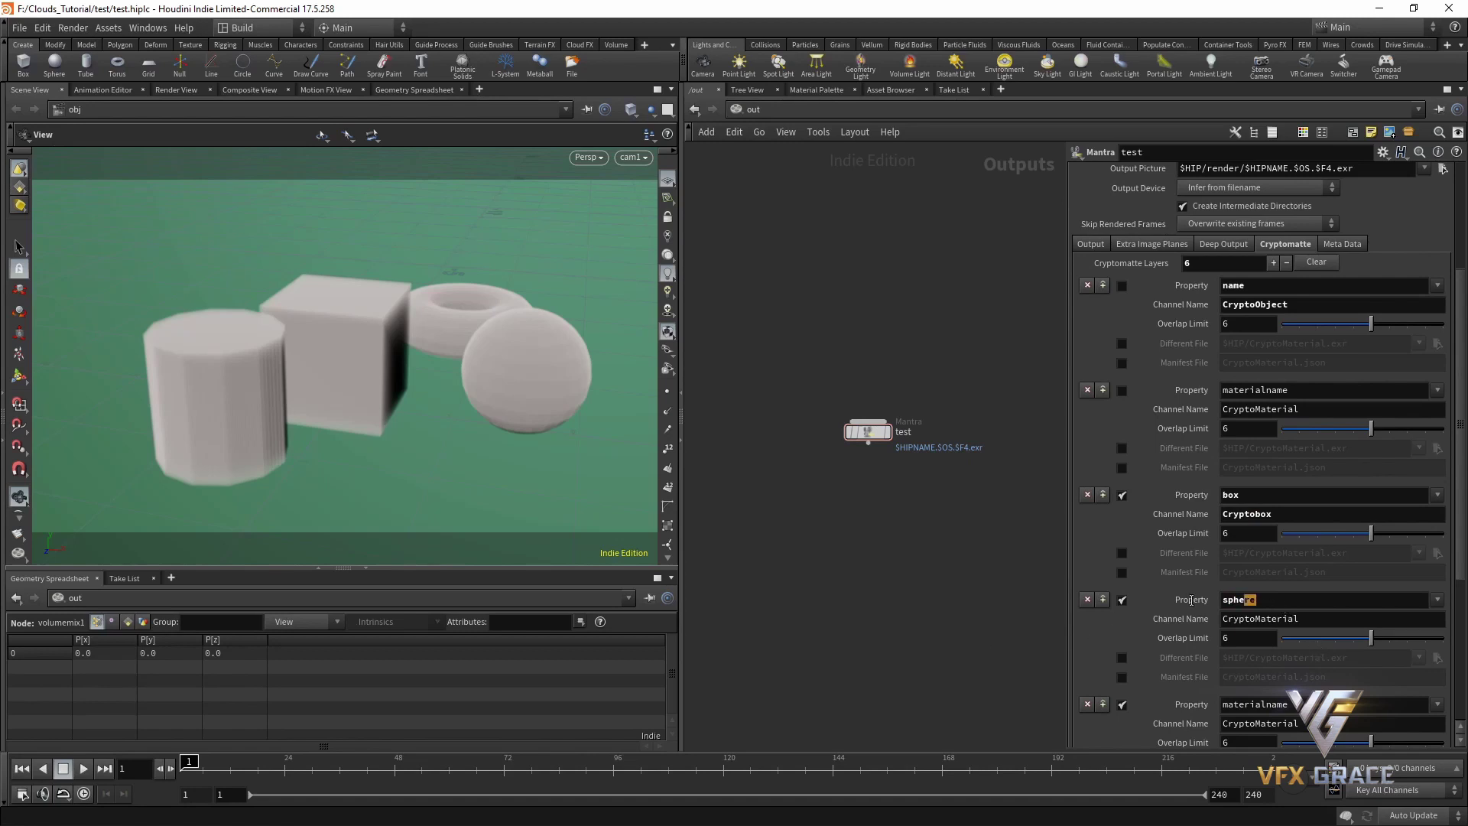
left_click_drag(1300, 619, 1255, 616)
type("sphere")
key("Return")
Step: Set layer 5's property to tube with channel name Cryptotube
scroll(1269, 584, "down", 3)
double_click(1270, 525)
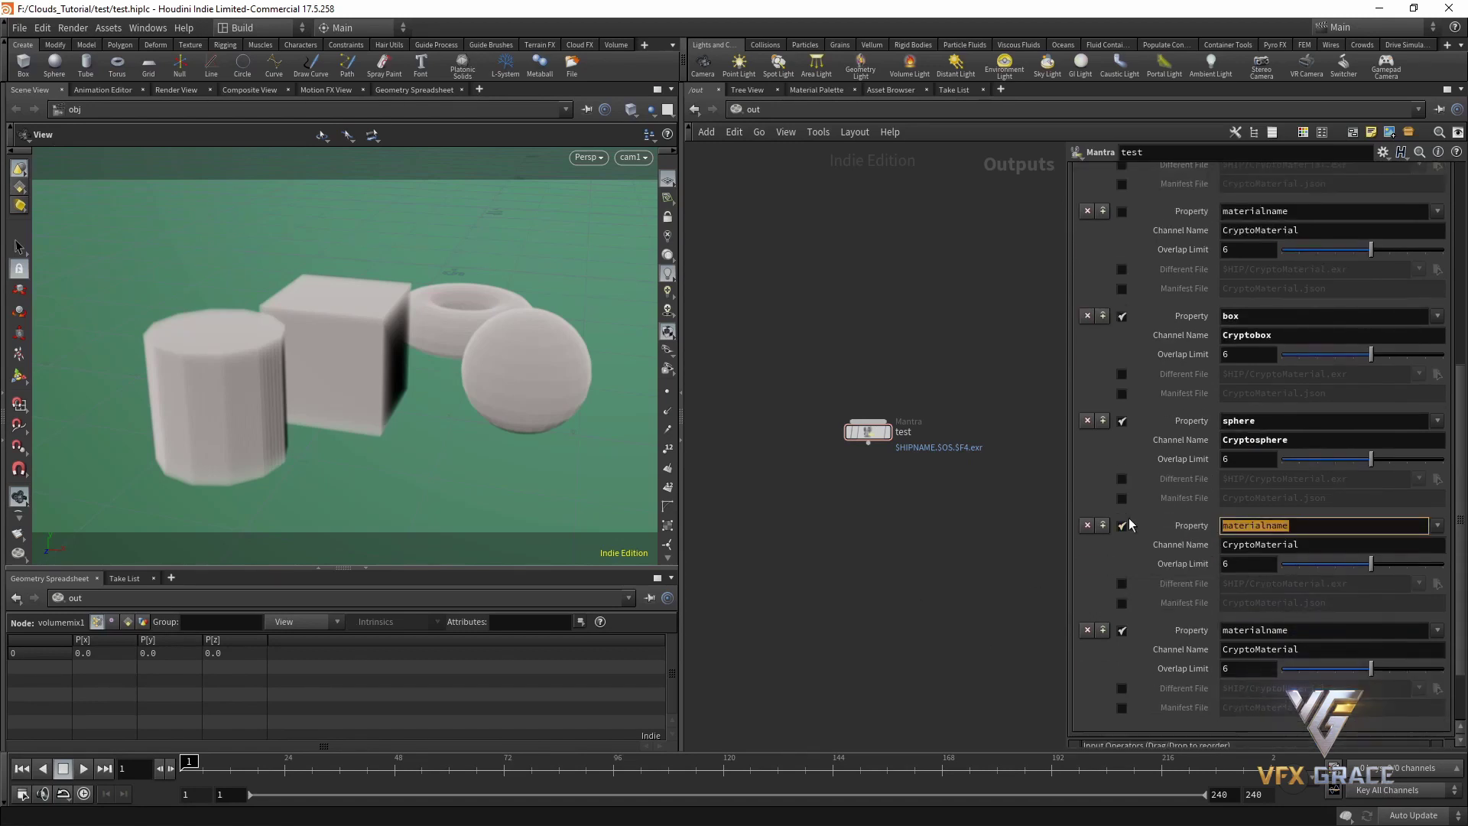
type("tube")
key("Return")
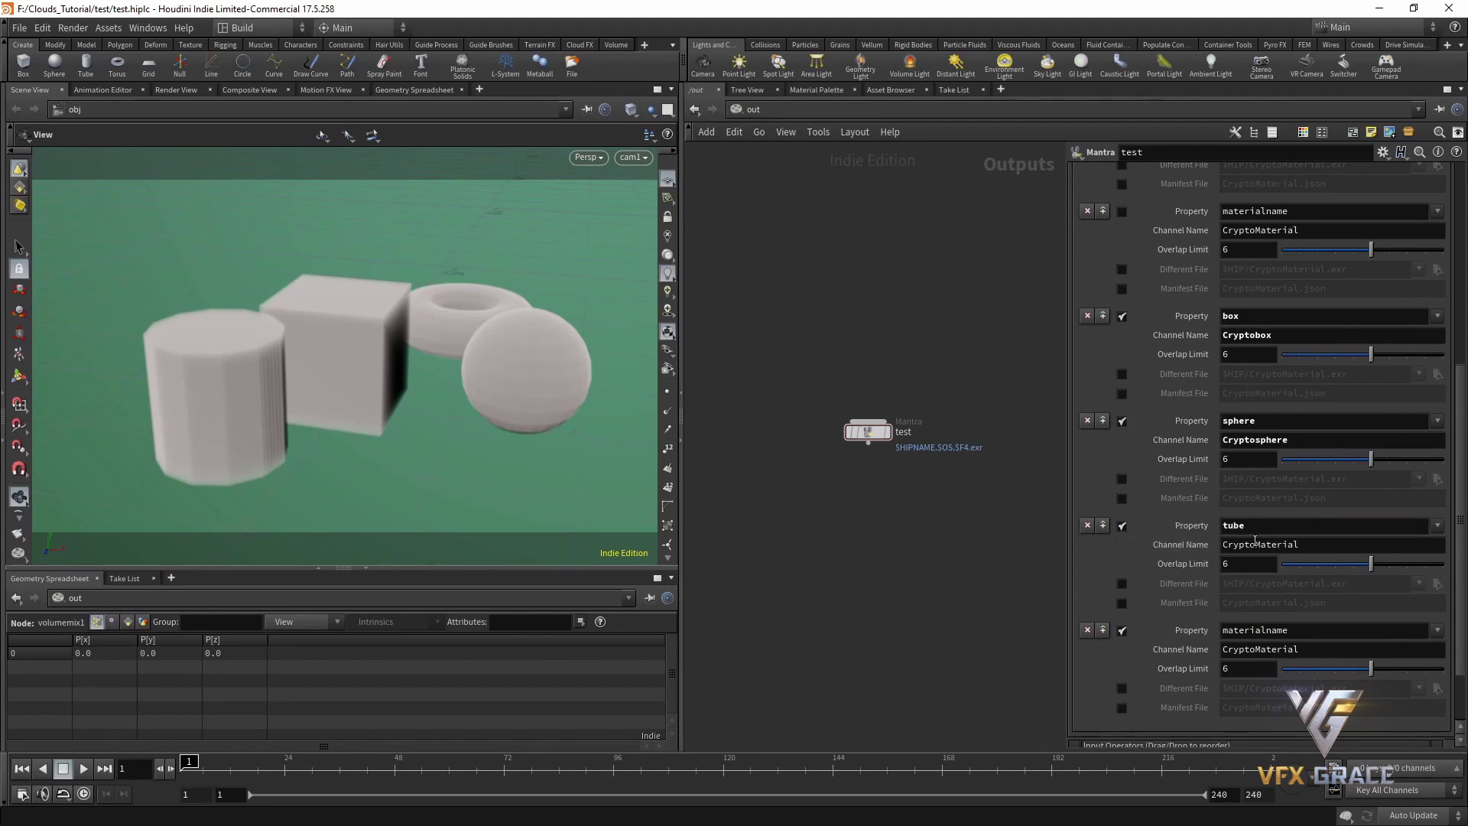
left_click_drag(1297, 544, 1259, 542)
type("tu")
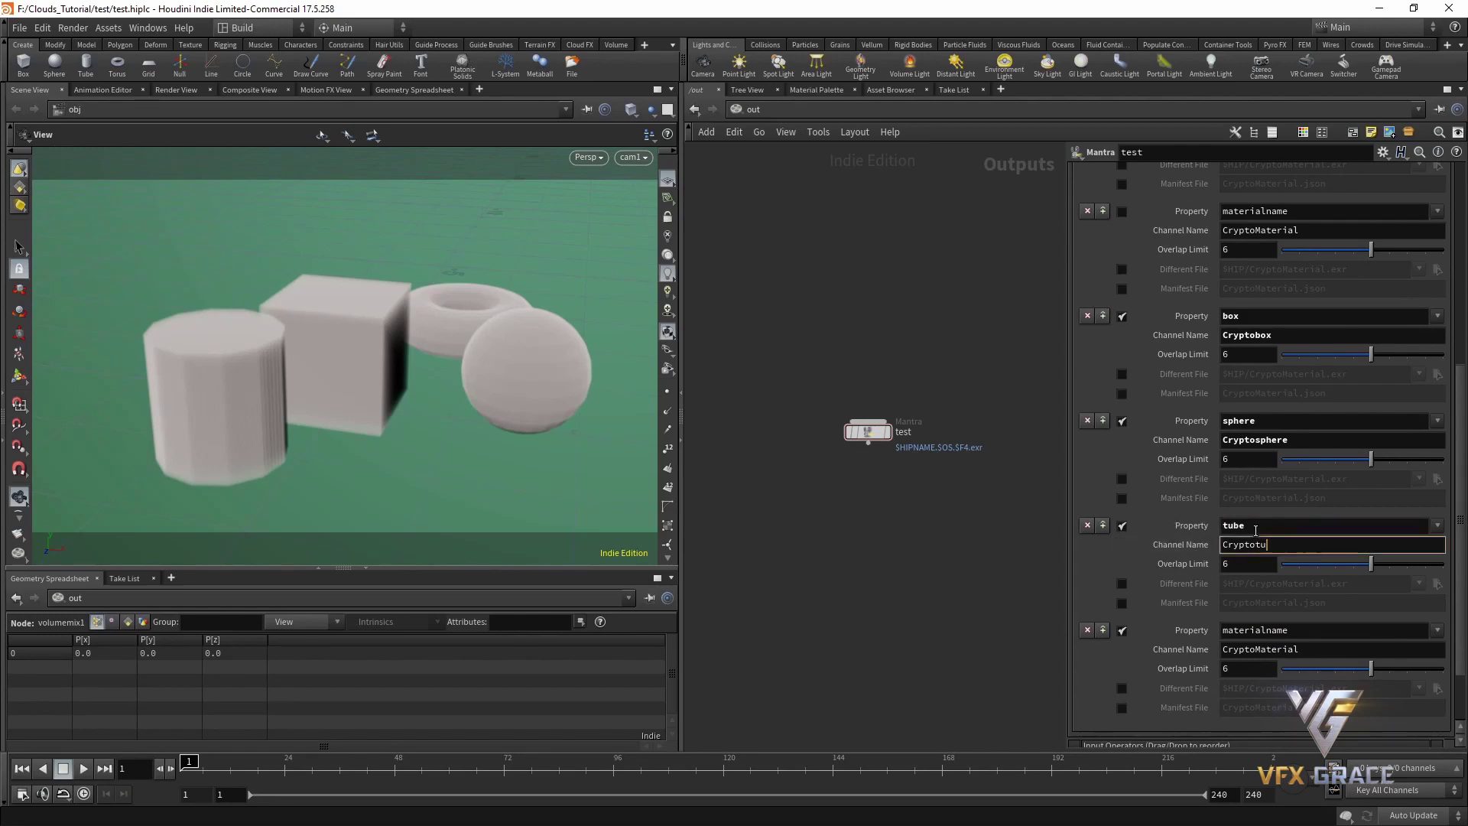
type("be")
key("Return")
Step: Set layer 6's property to torus with channel name Cryptotorus
double_click(1325, 631)
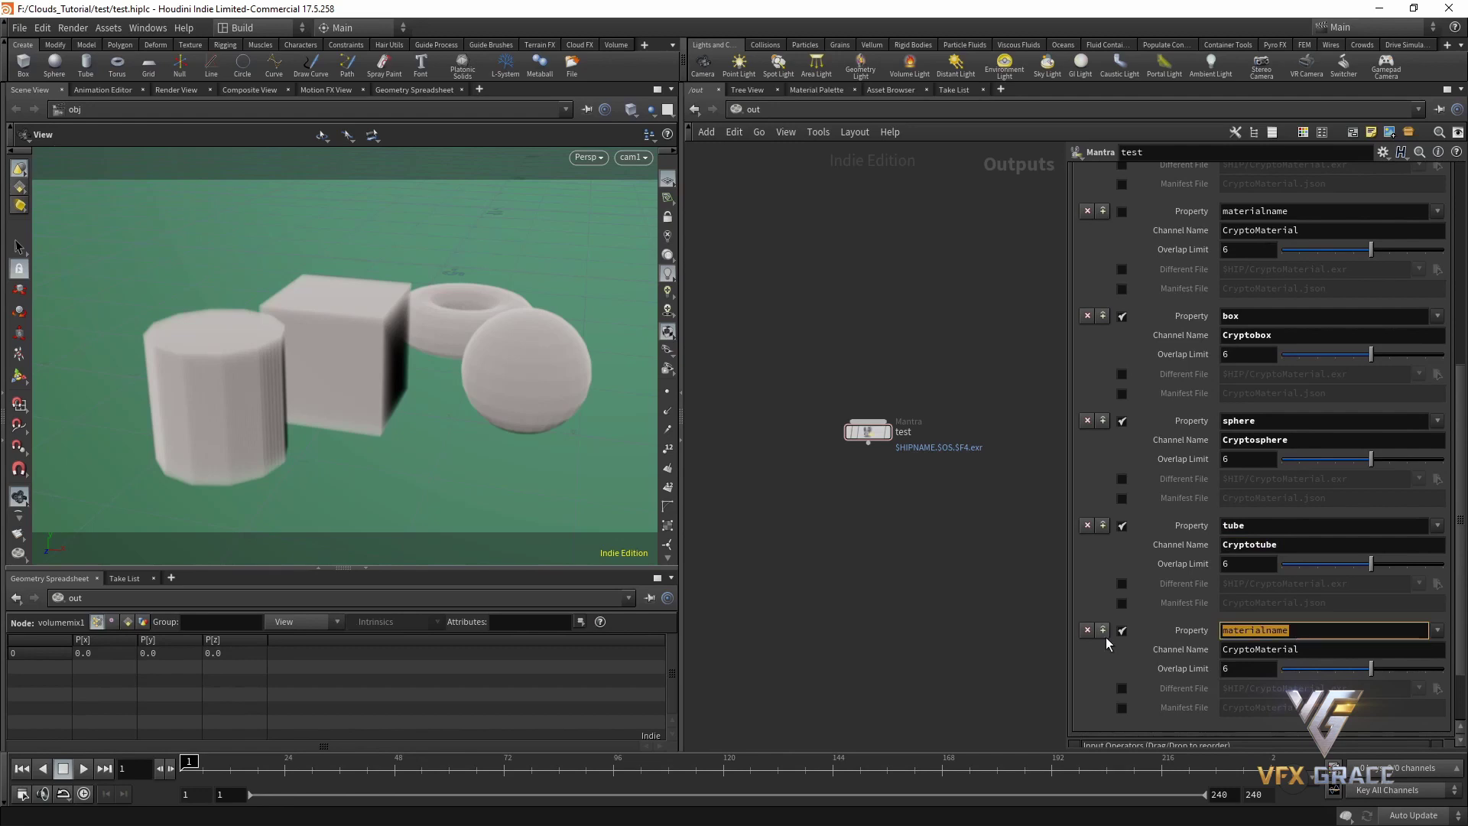
type("torus")
key("Return")
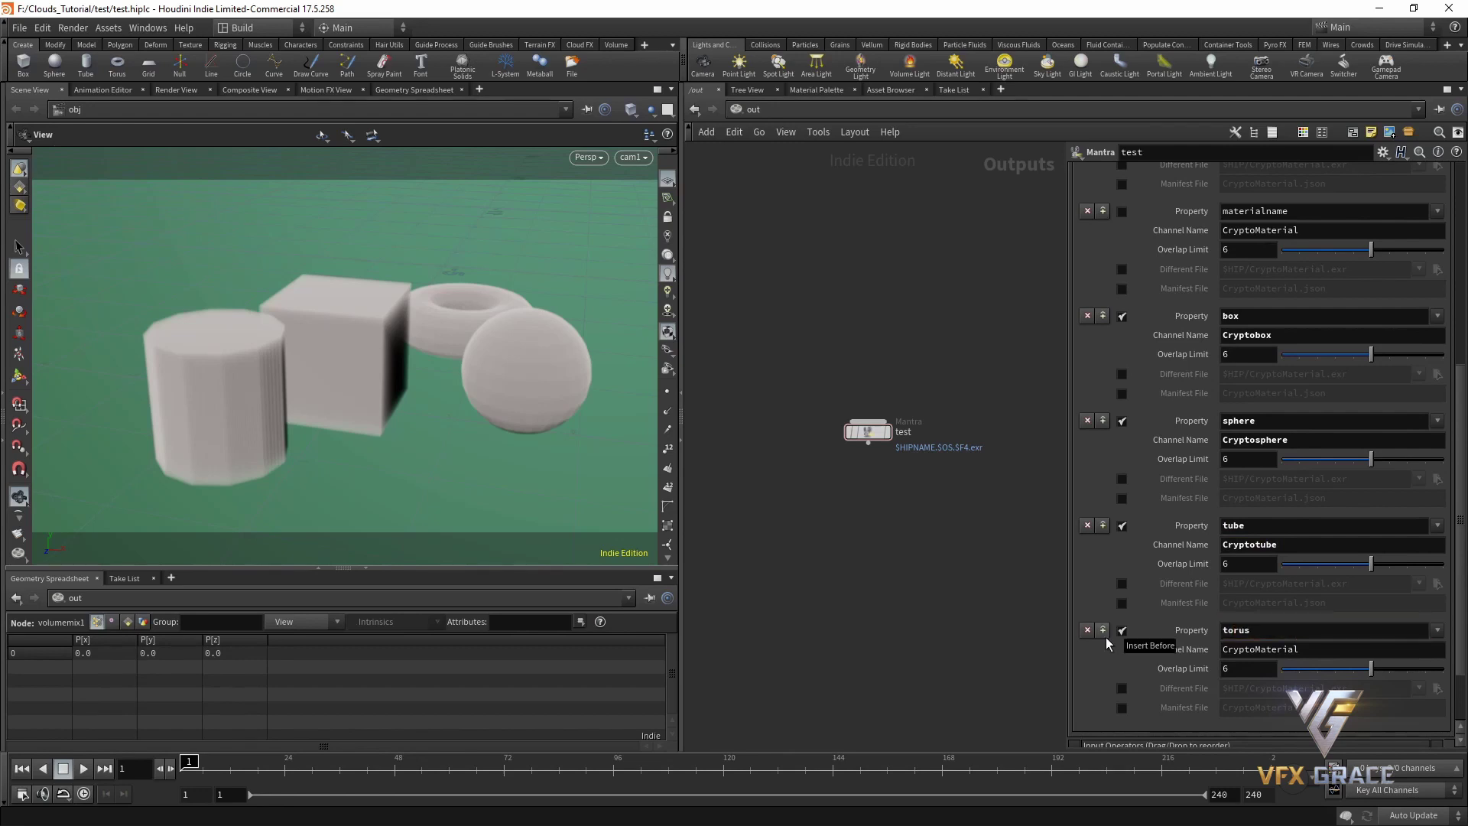
left_click_drag(1309, 648, 1260, 648)
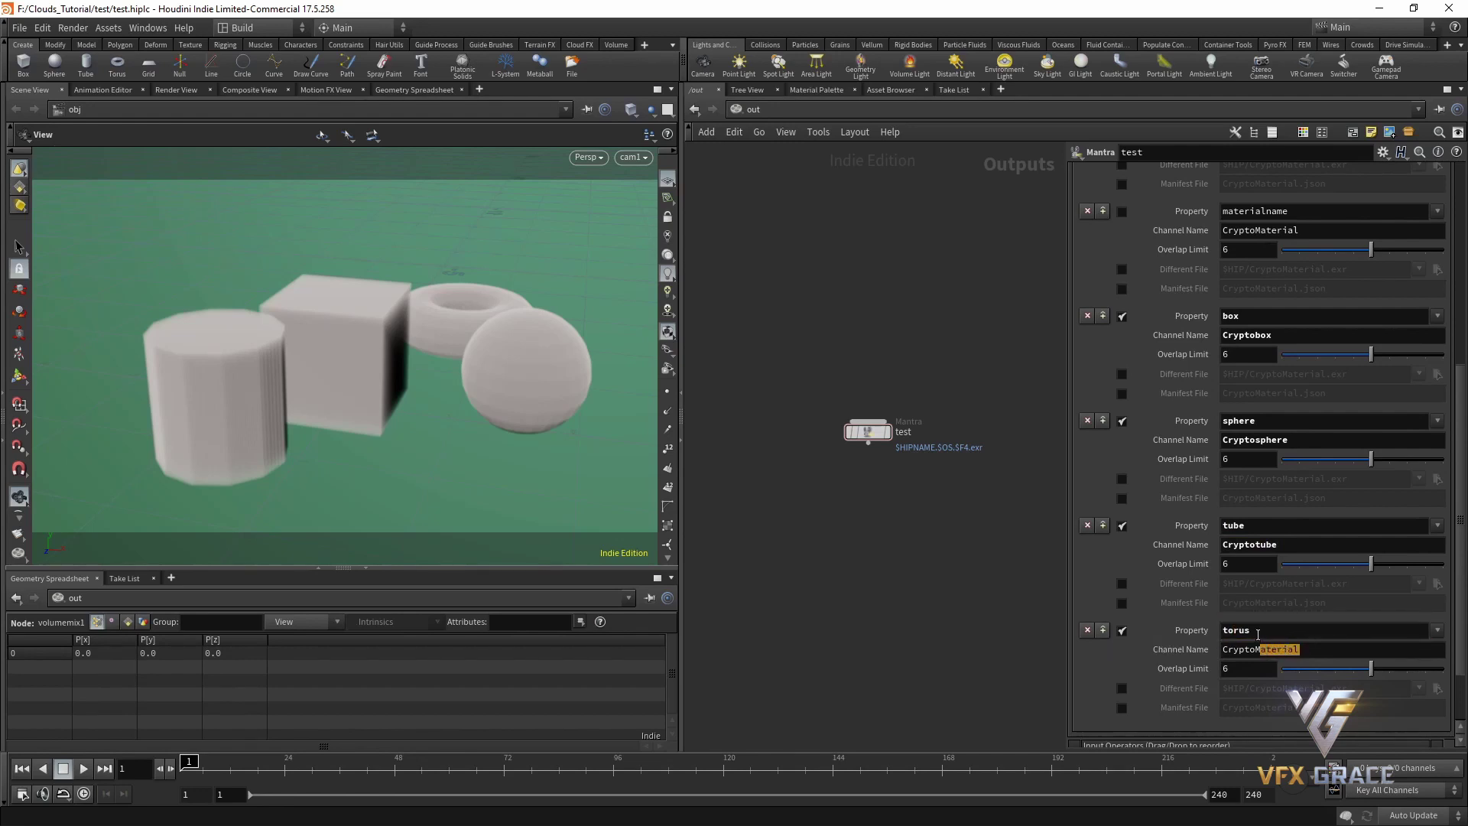
type("to")
type("rus")
key("Return")
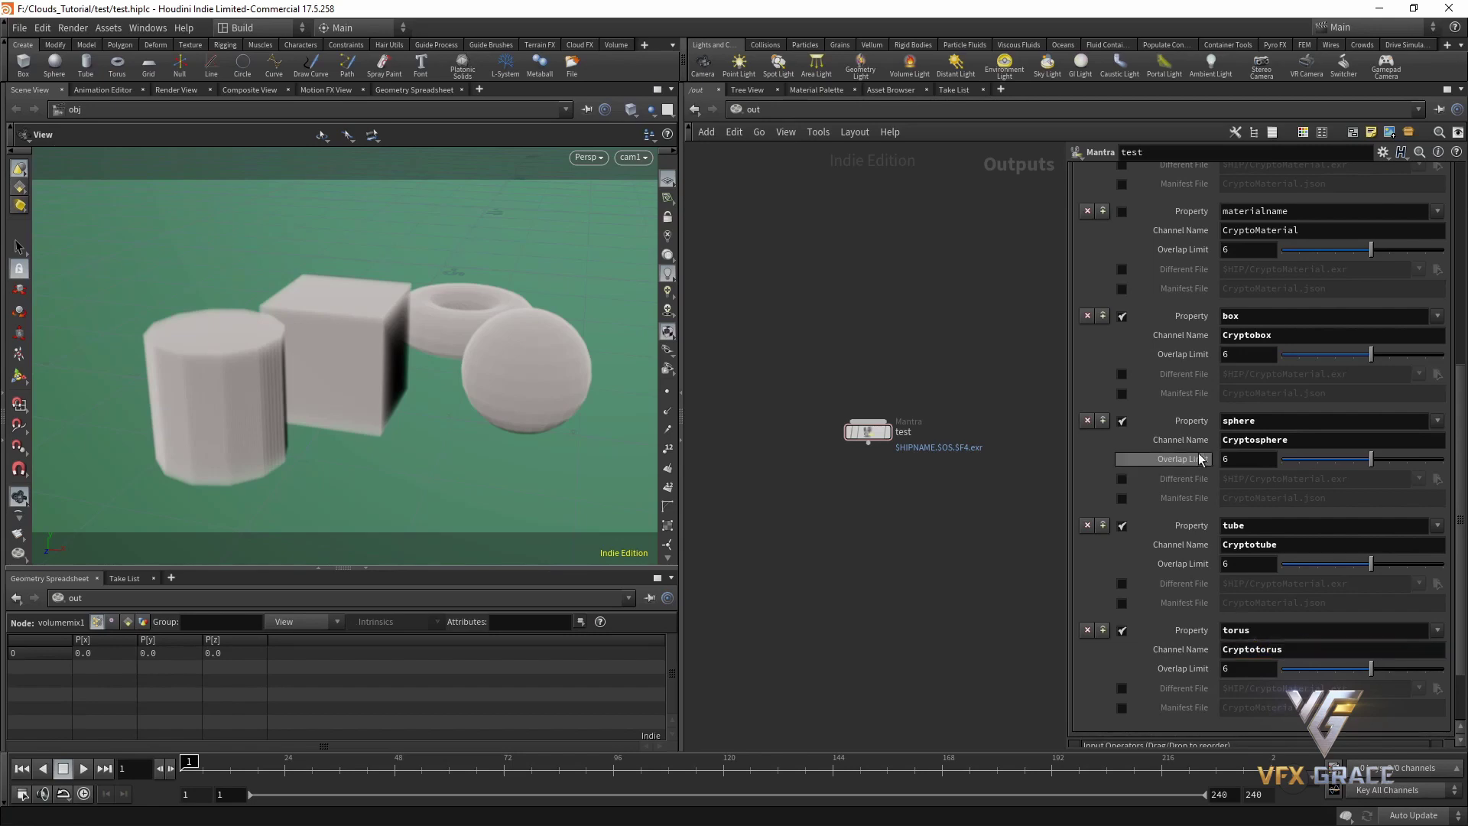
scroll(1174, 459, "up", 5)
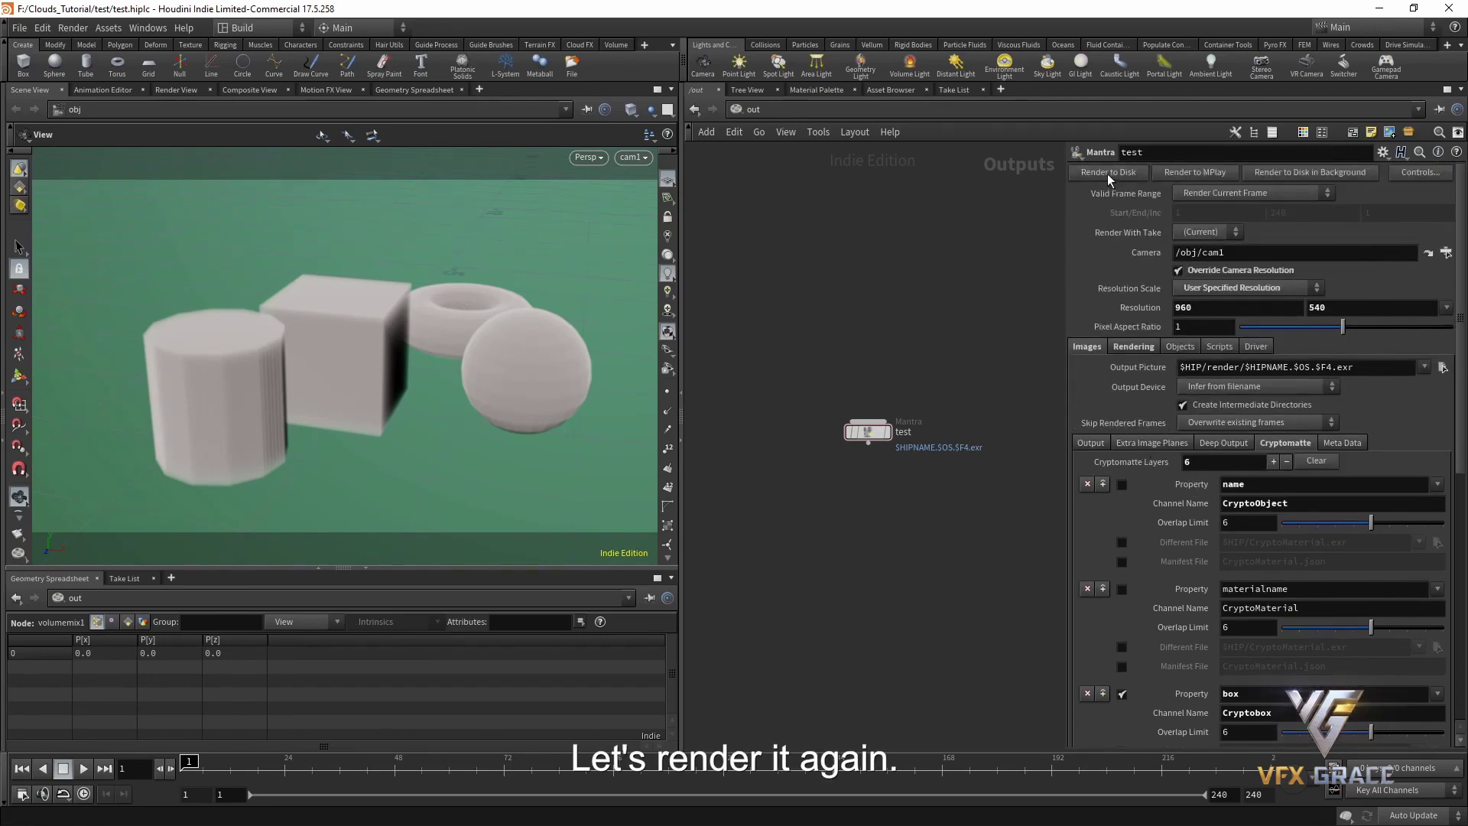
Step: Render to disk again, open test.test.0001.exr in MPlay and view the Cryptotorus matte
left_click(1107, 173)
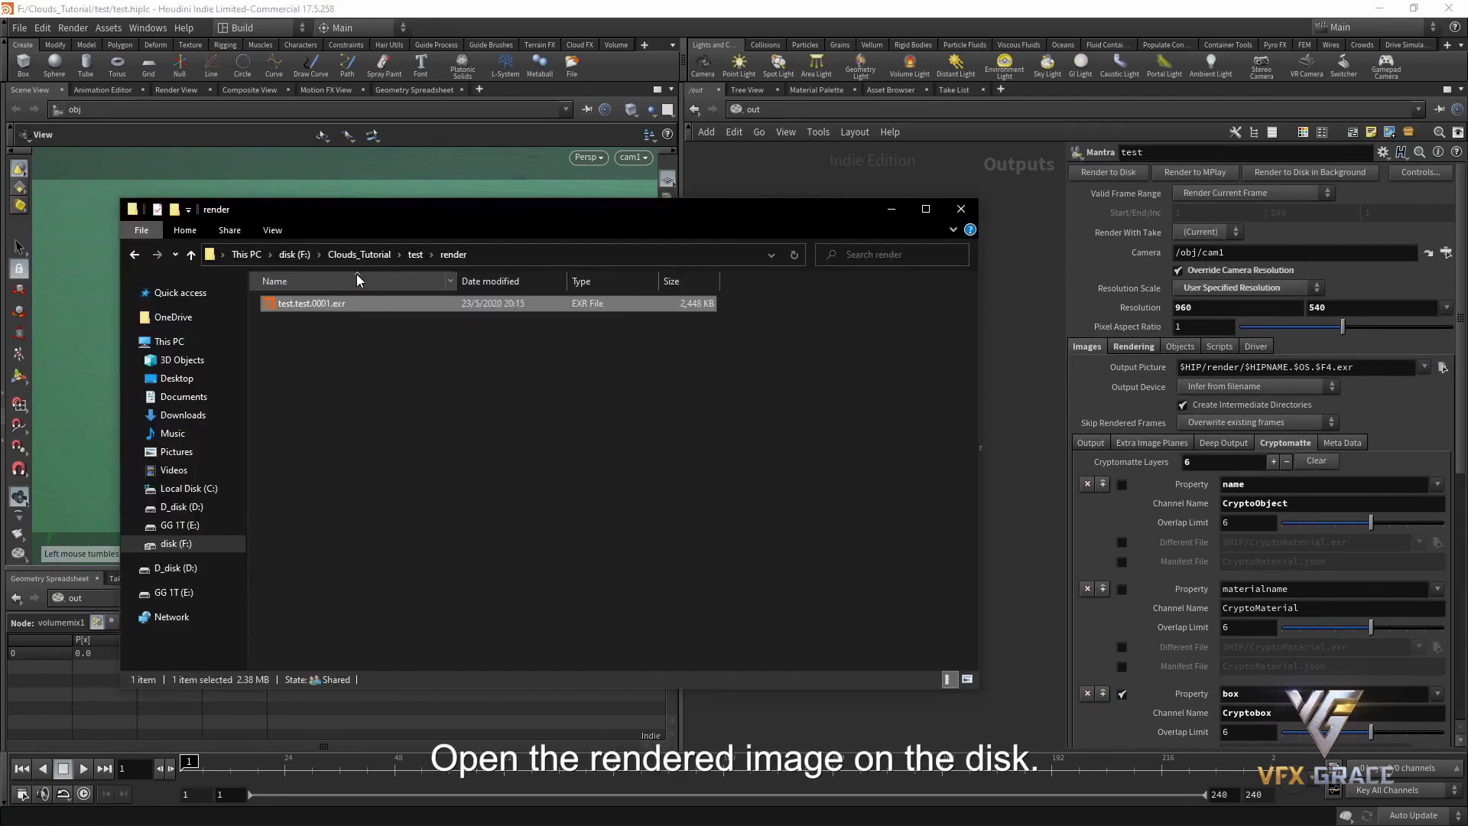
double_click(369, 305)
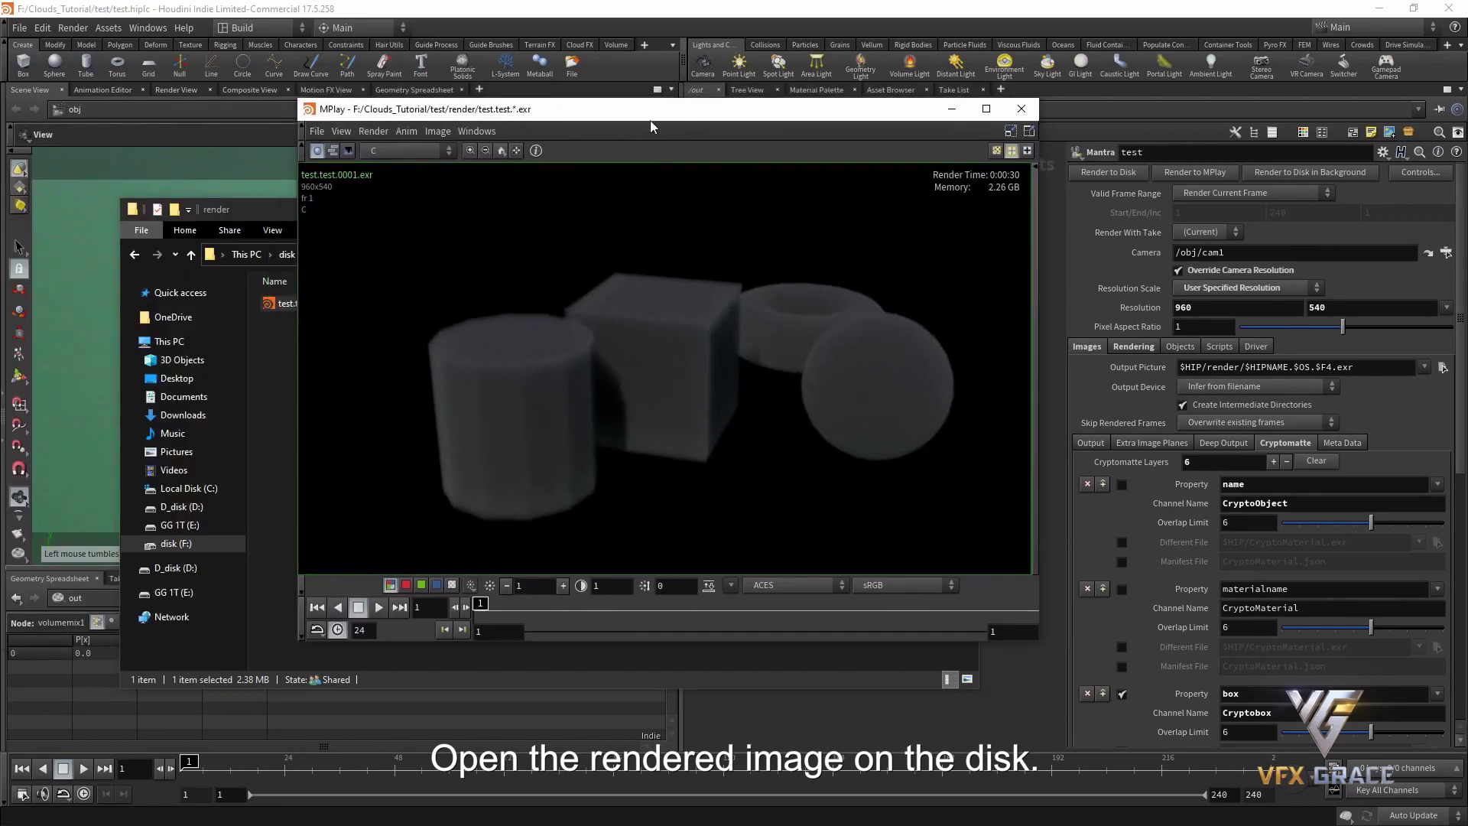
left_click(422, 153)
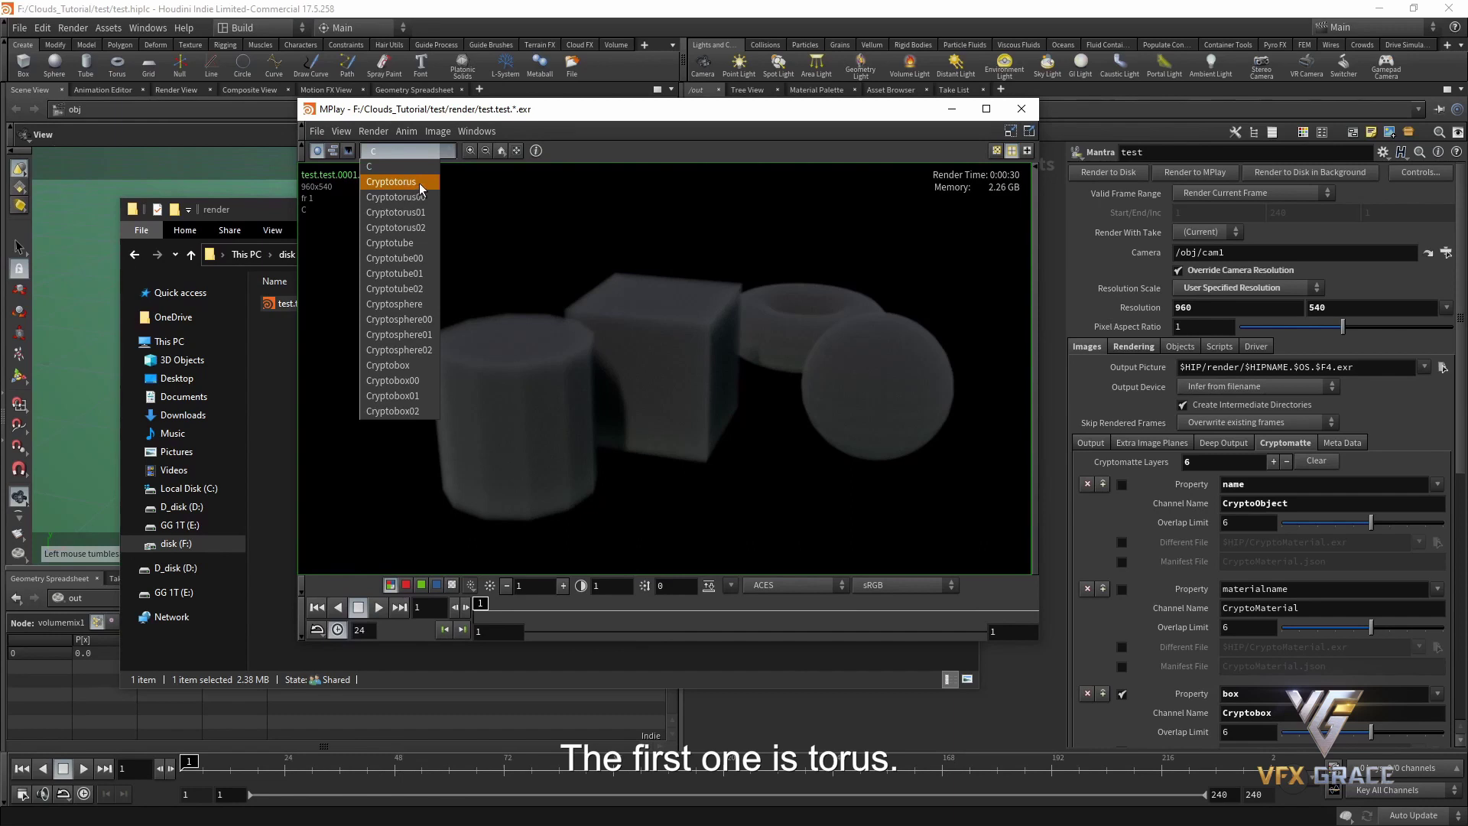
left_click(419, 182)
Step: View the Cryptotube, Cryptosphere and Cryptobox mattes in turn, then return to Houdini
left_click(419, 153)
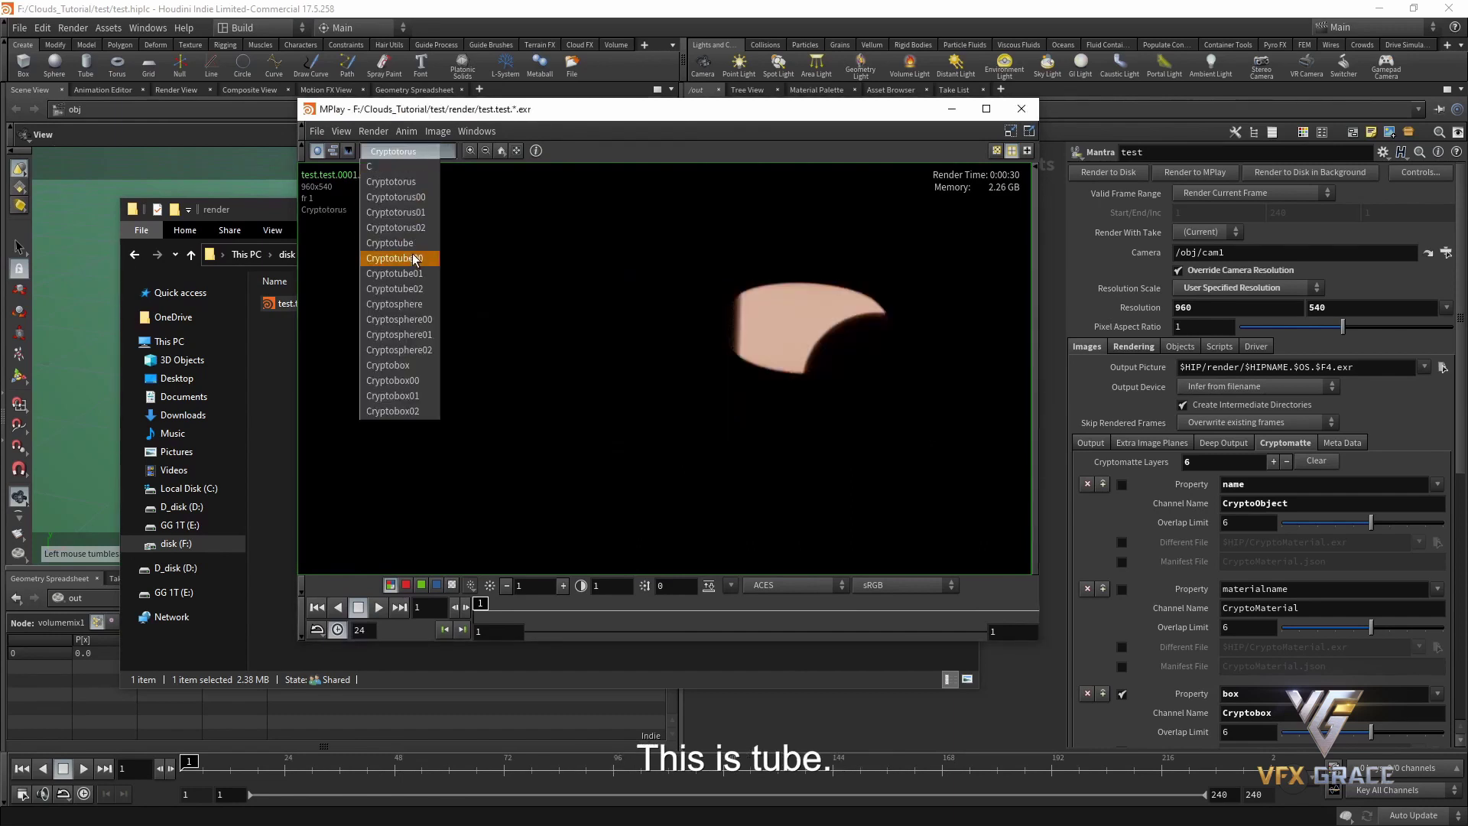
left_click(418, 243)
left_click(419, 153)
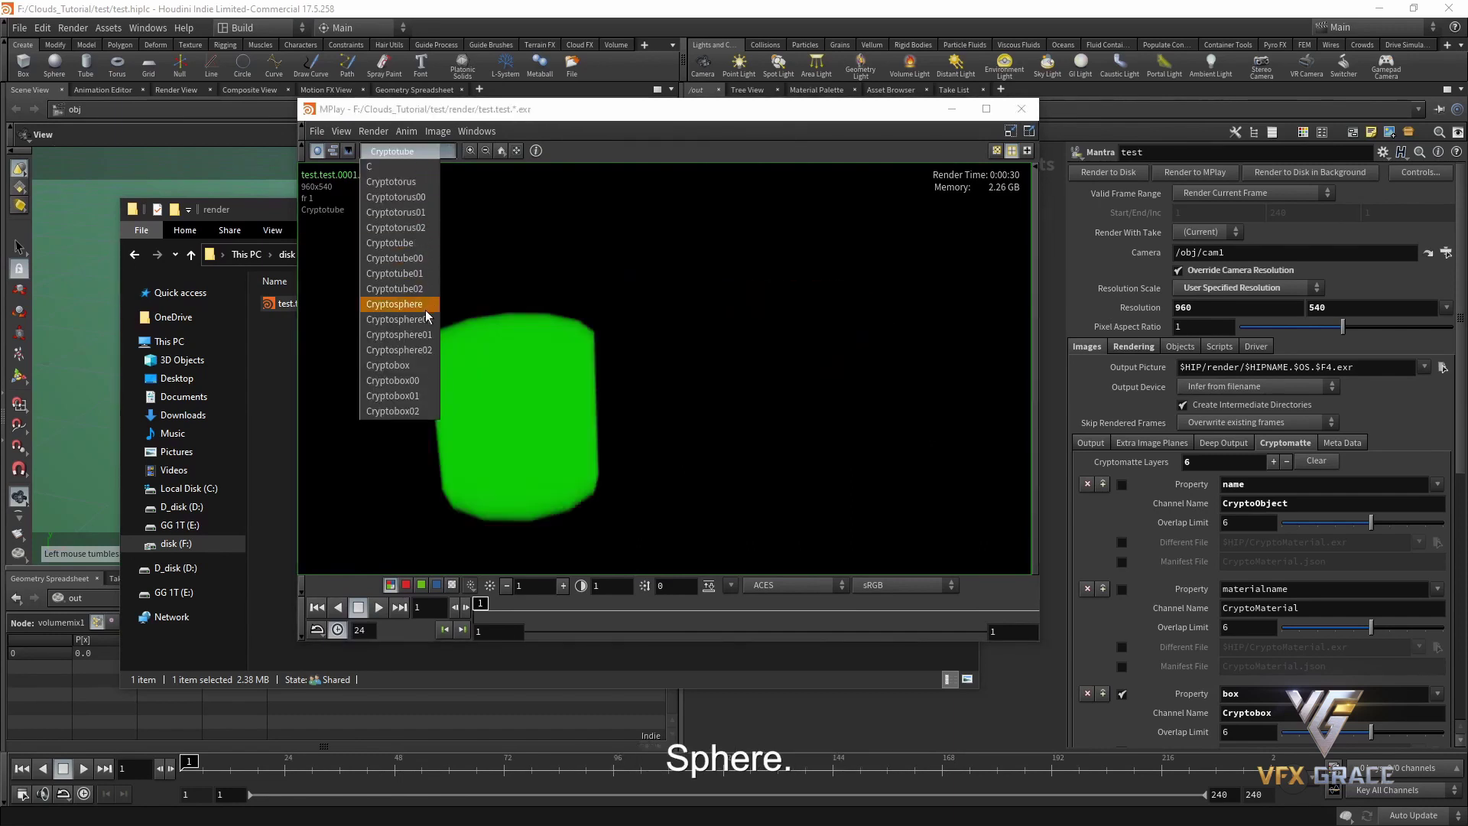
left_click(419, 303)
left_click(431, 154)
left_click(419, 367)
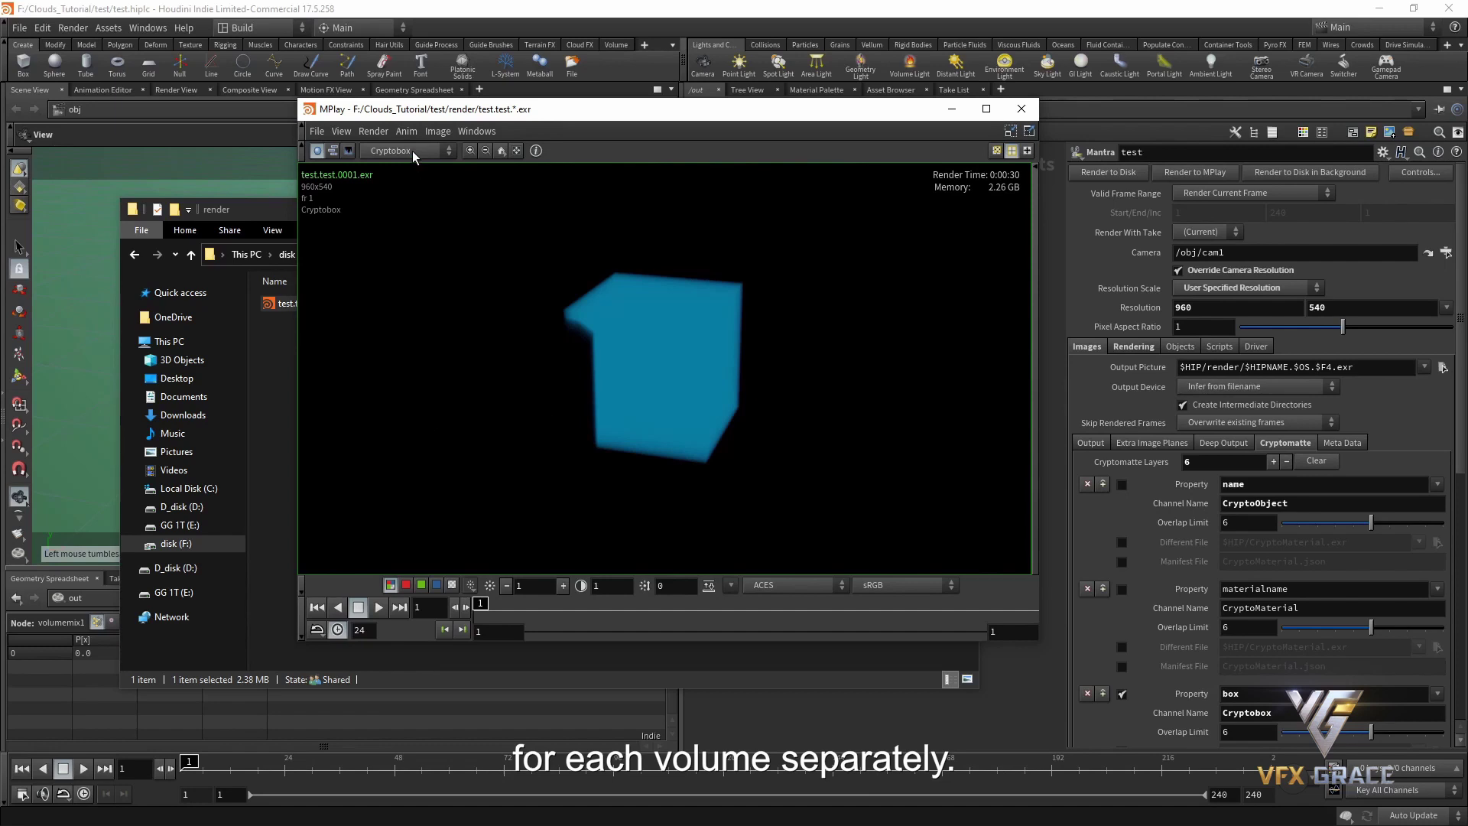
left_click(1061, 490)
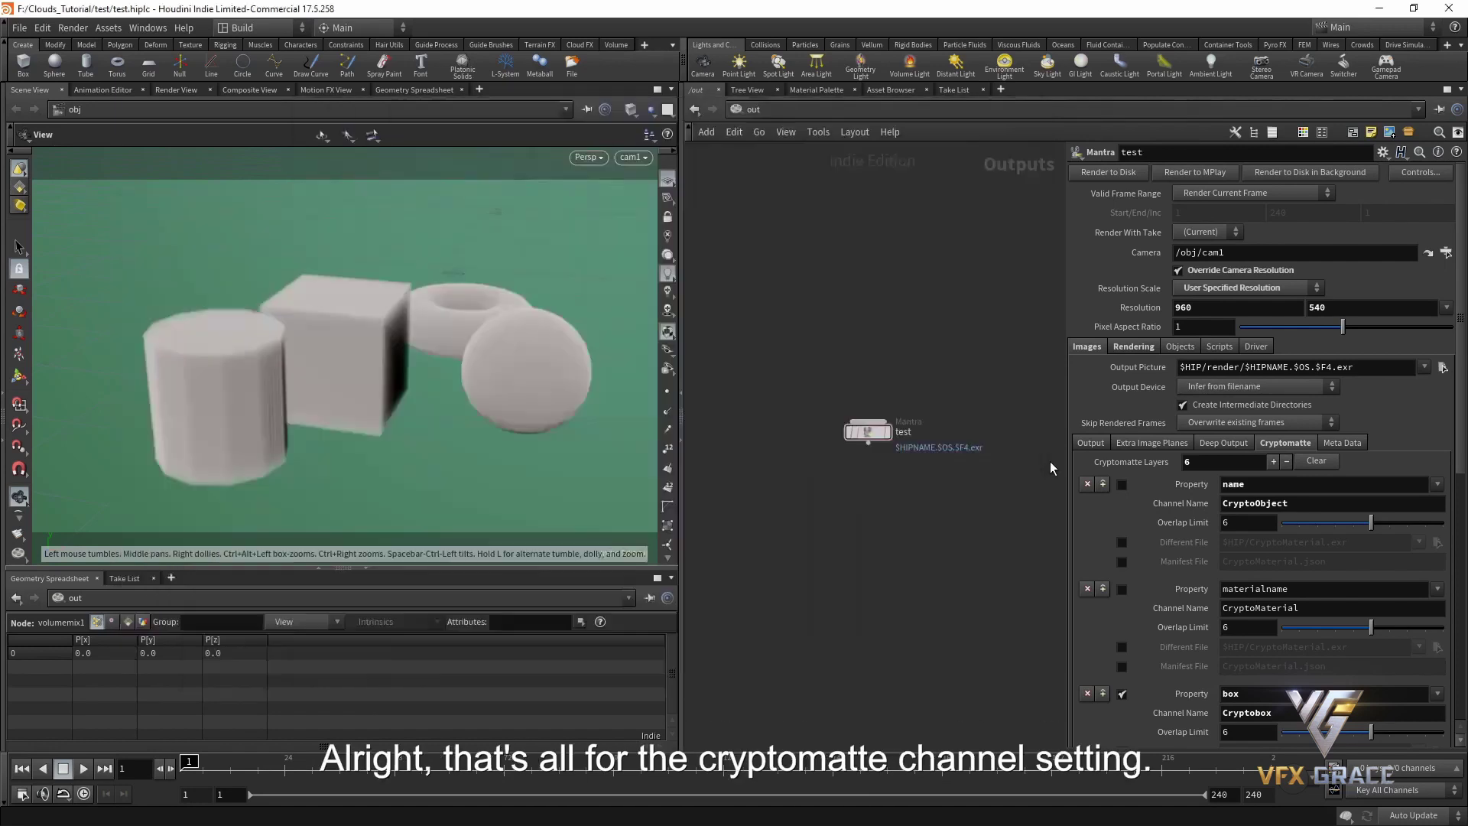